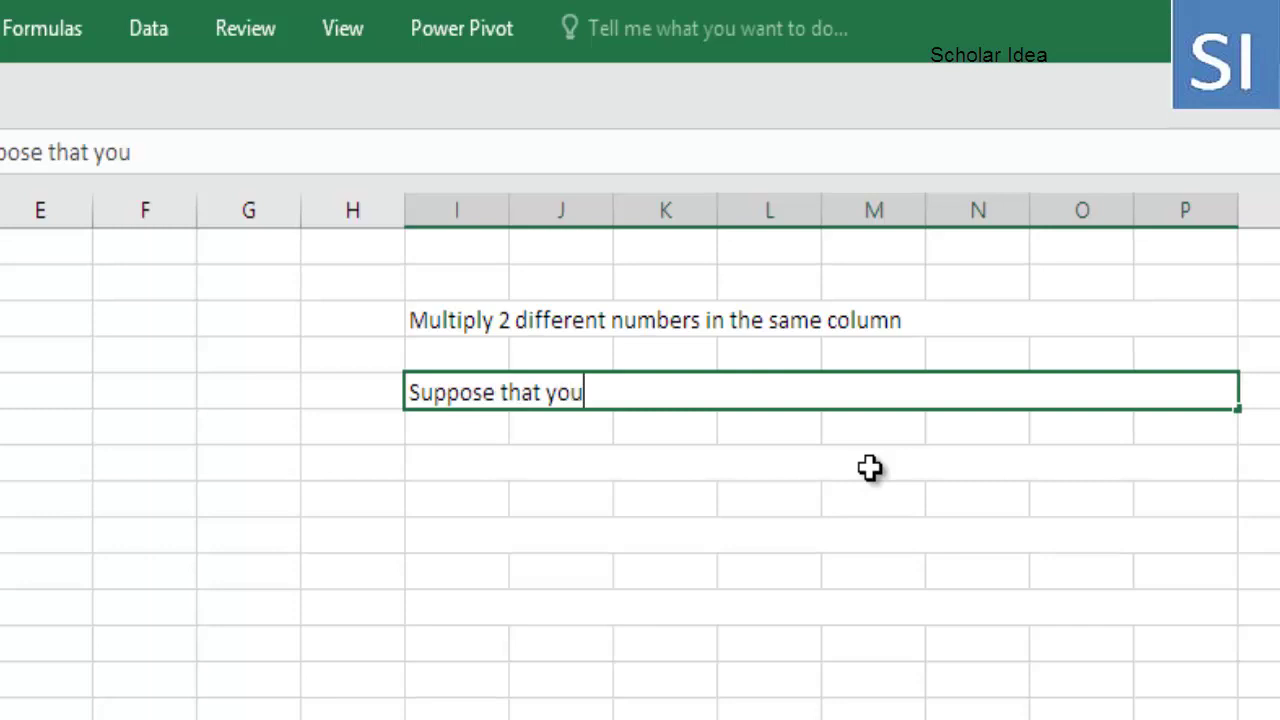
Complete the note in I5 as "Suppose that you would like to multiply work in hours by pay rate in one column"
text(like t)
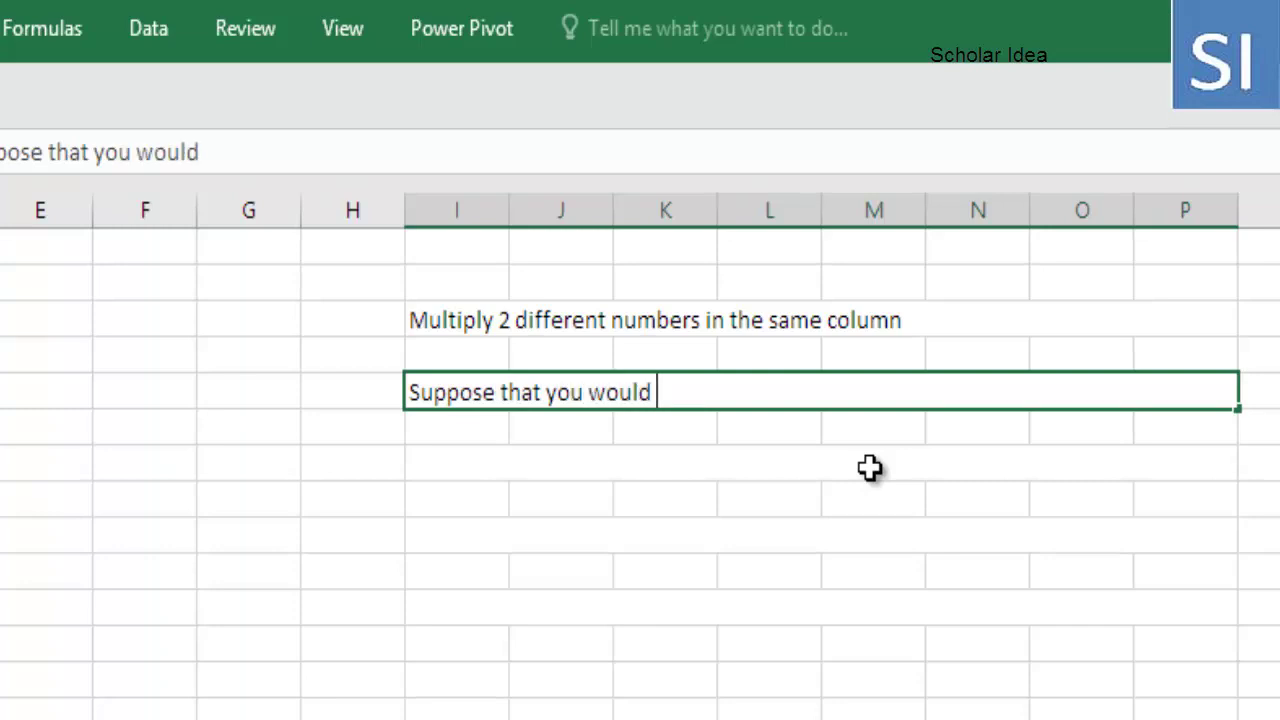
text(o )
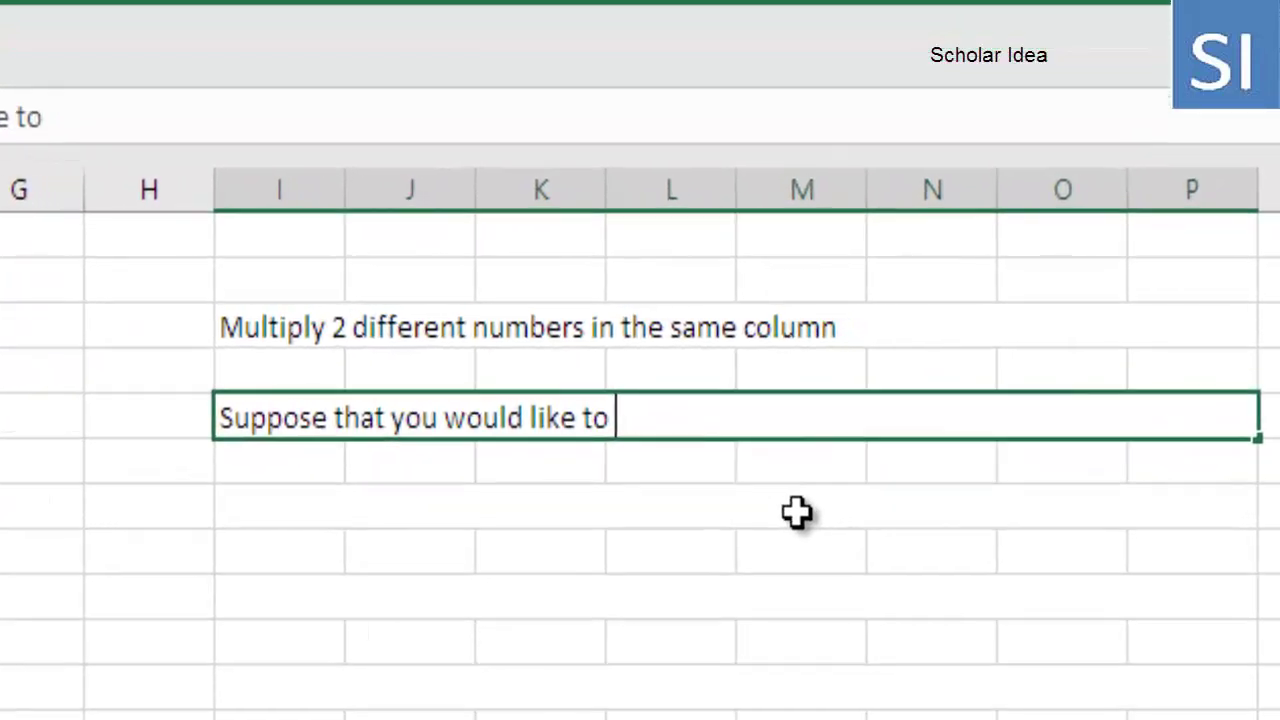
text(multi)
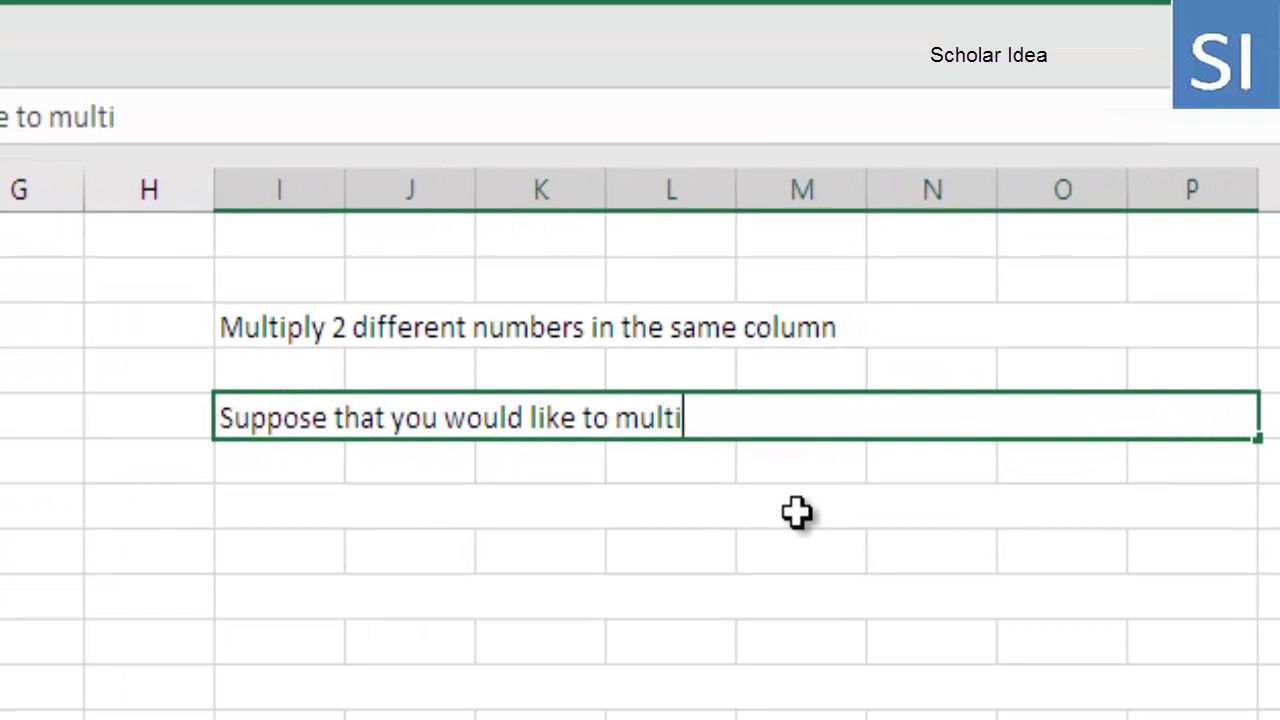
text(ply)
text( w)
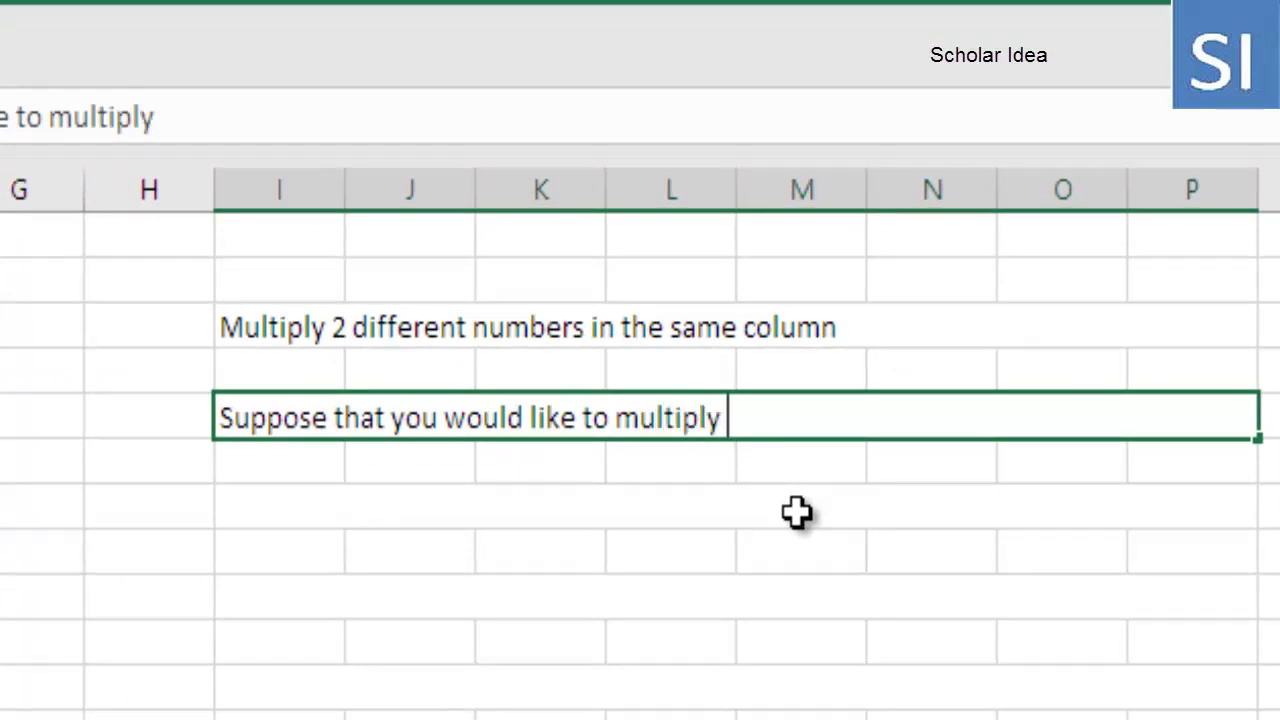
text(ork)
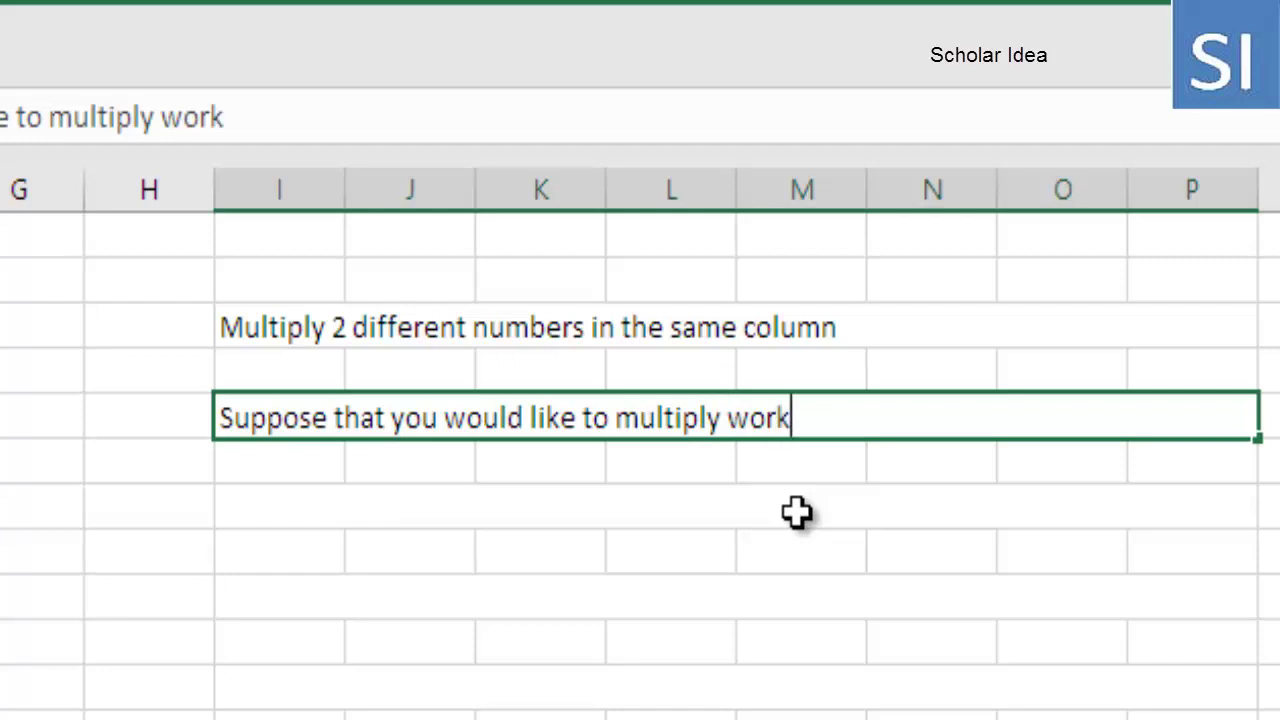
key(BackSpace)
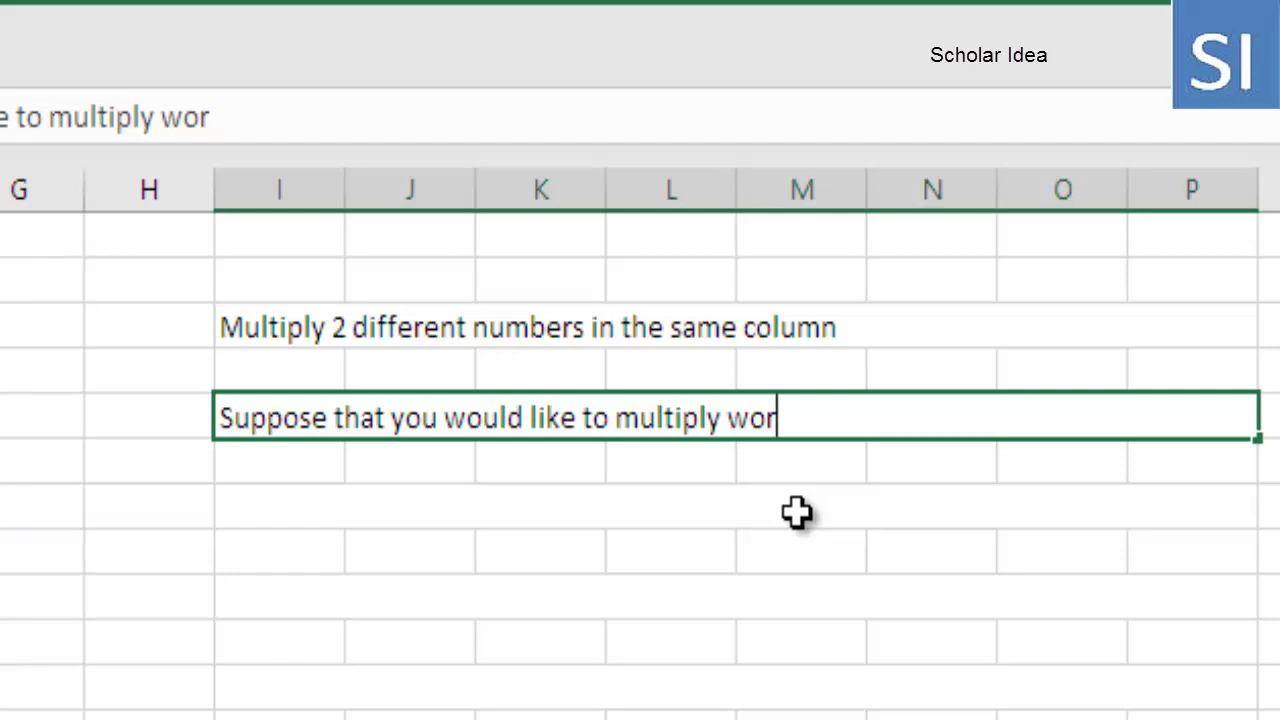
text(k in hours by)
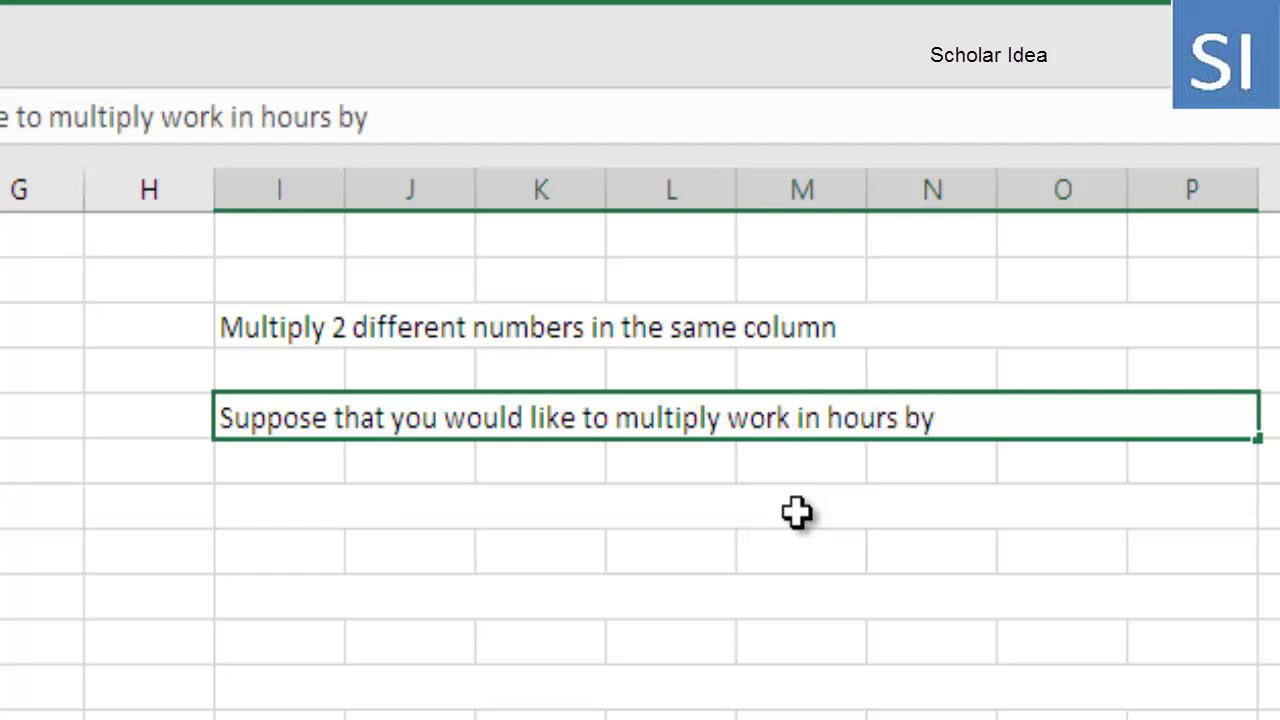
text( pa)
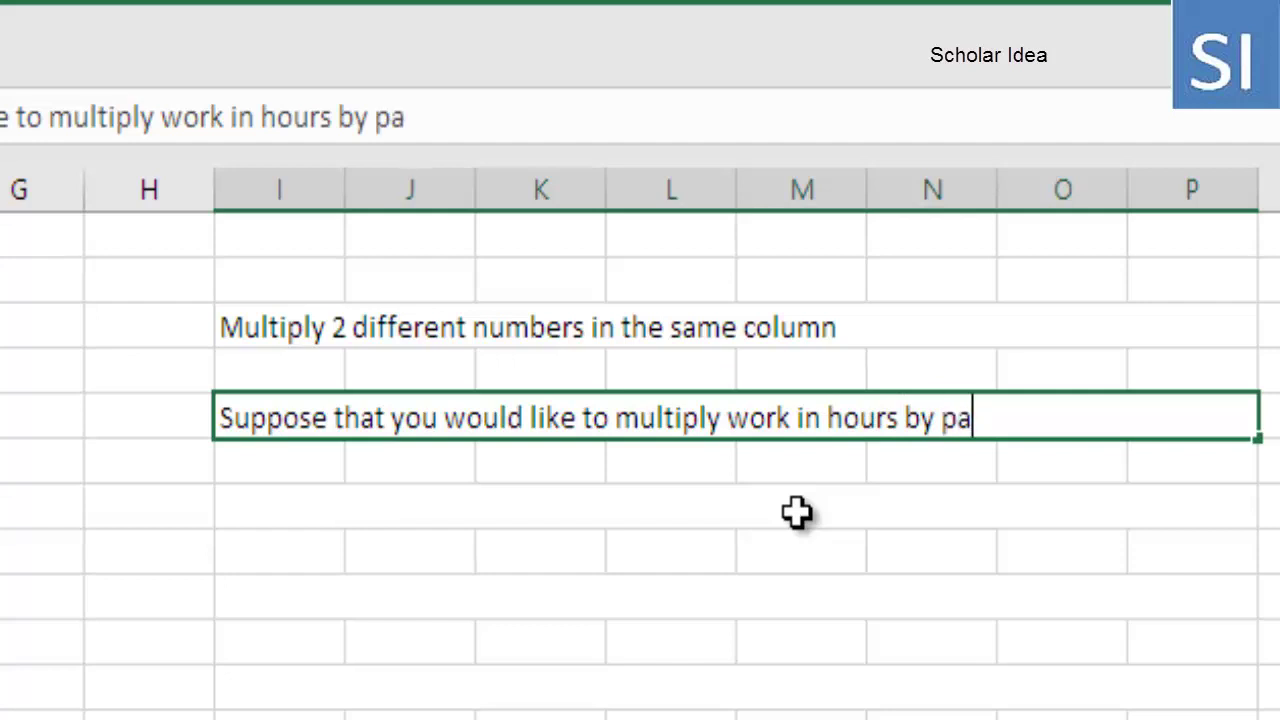
text(y rate)
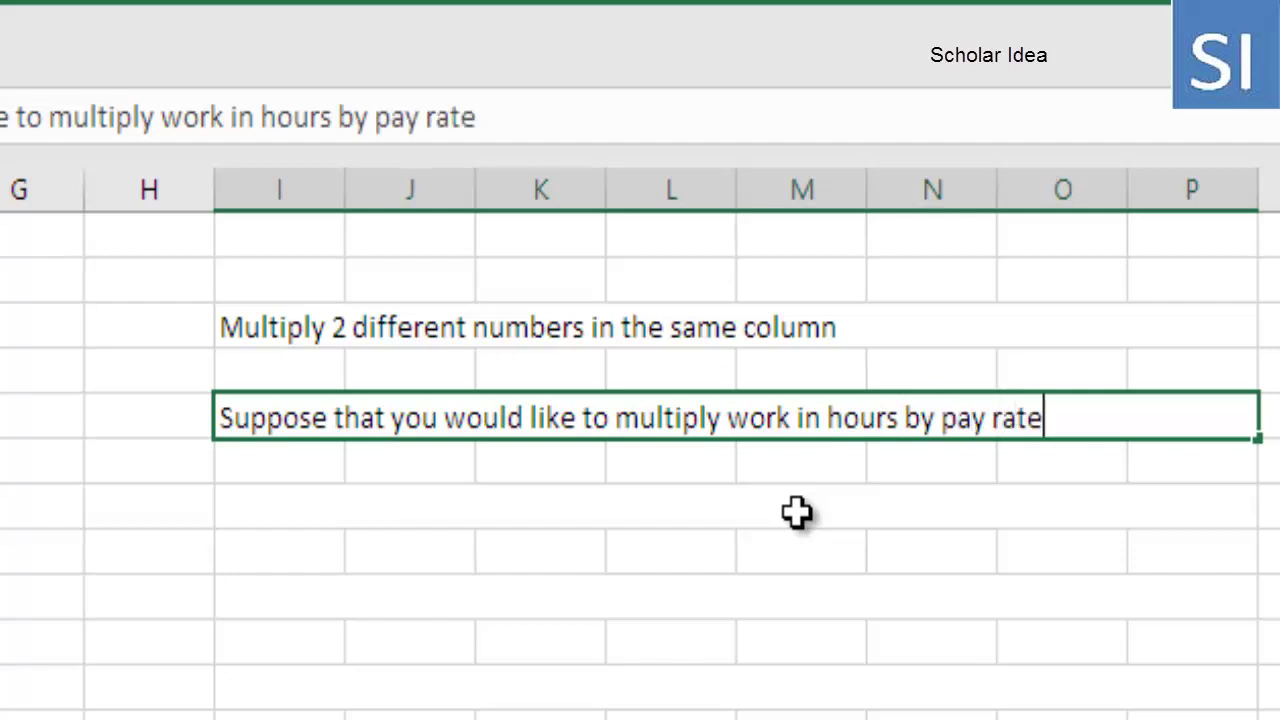
text( in )
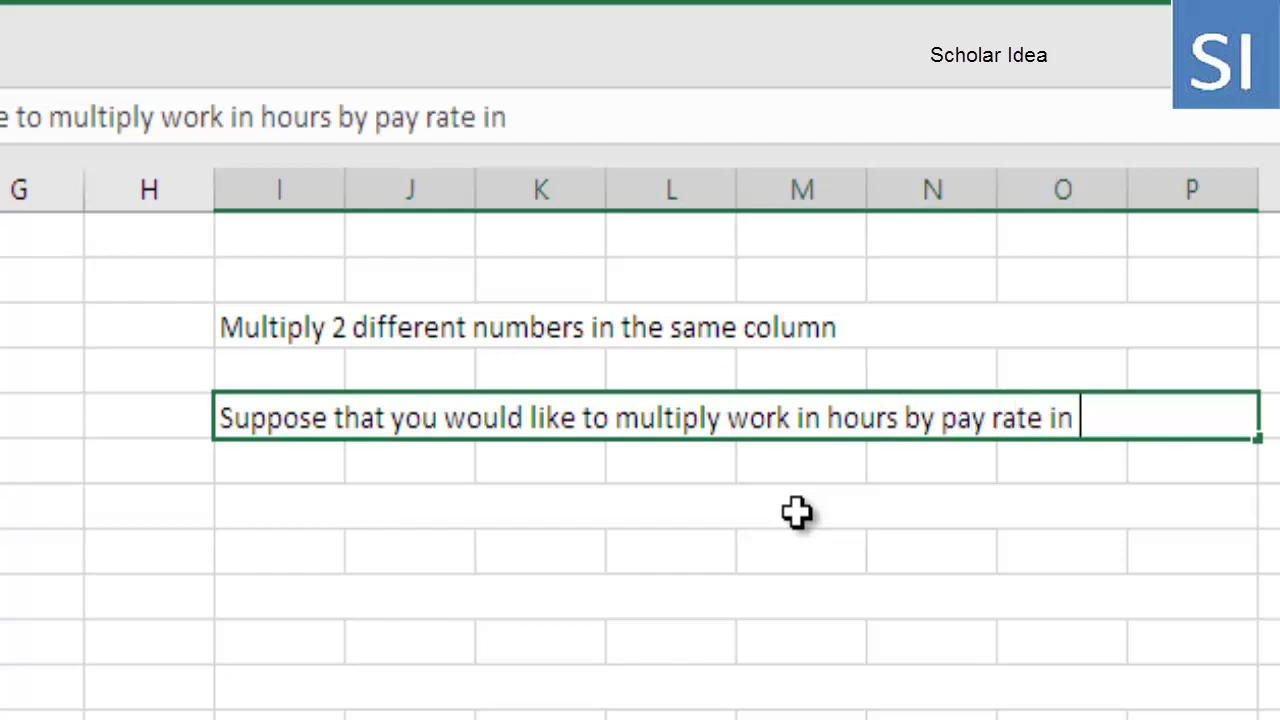
text(one colu)
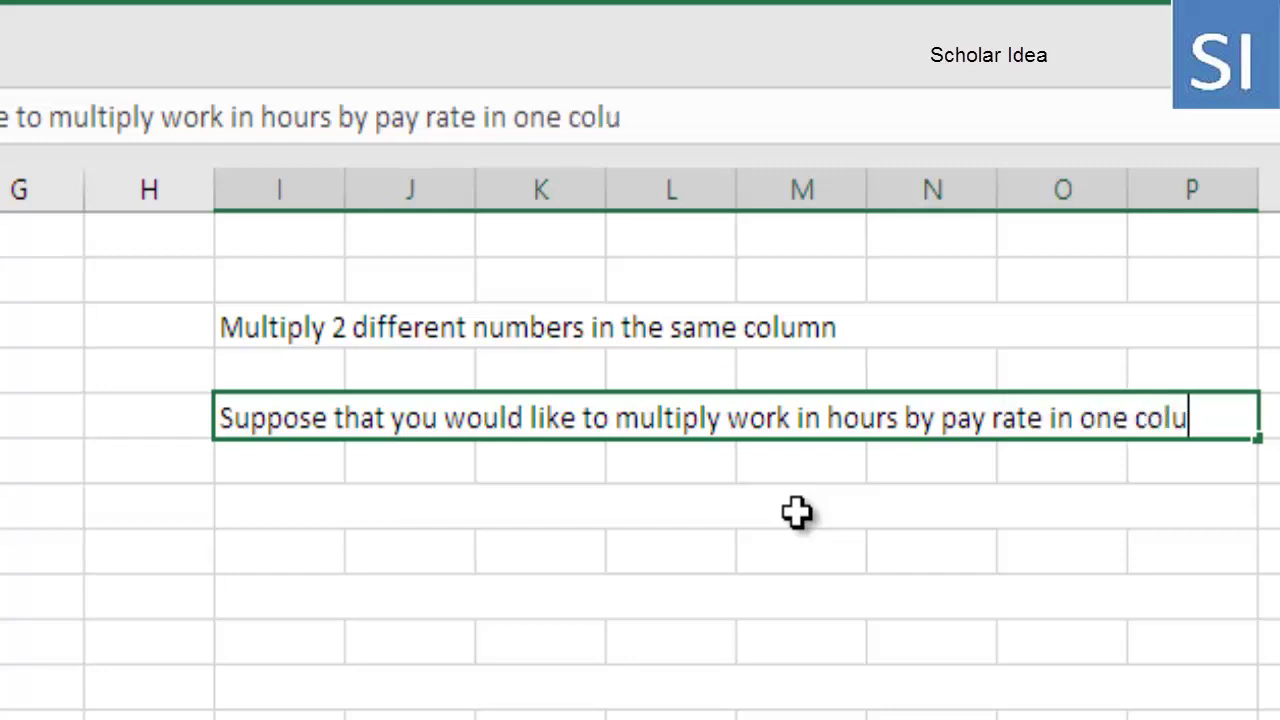
text(mn)
key(Return)
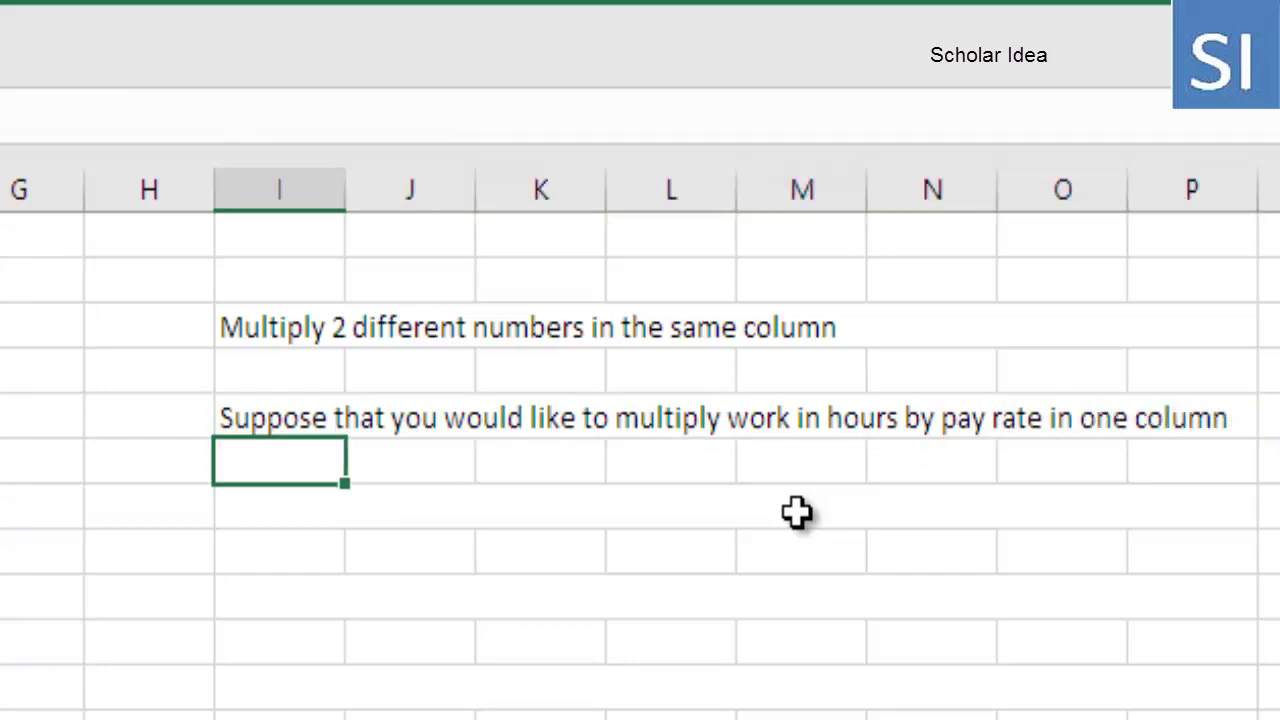
Enter the note "The results will be exported in the second column" in the merged cell I7
click(797, 512)
text(Th)
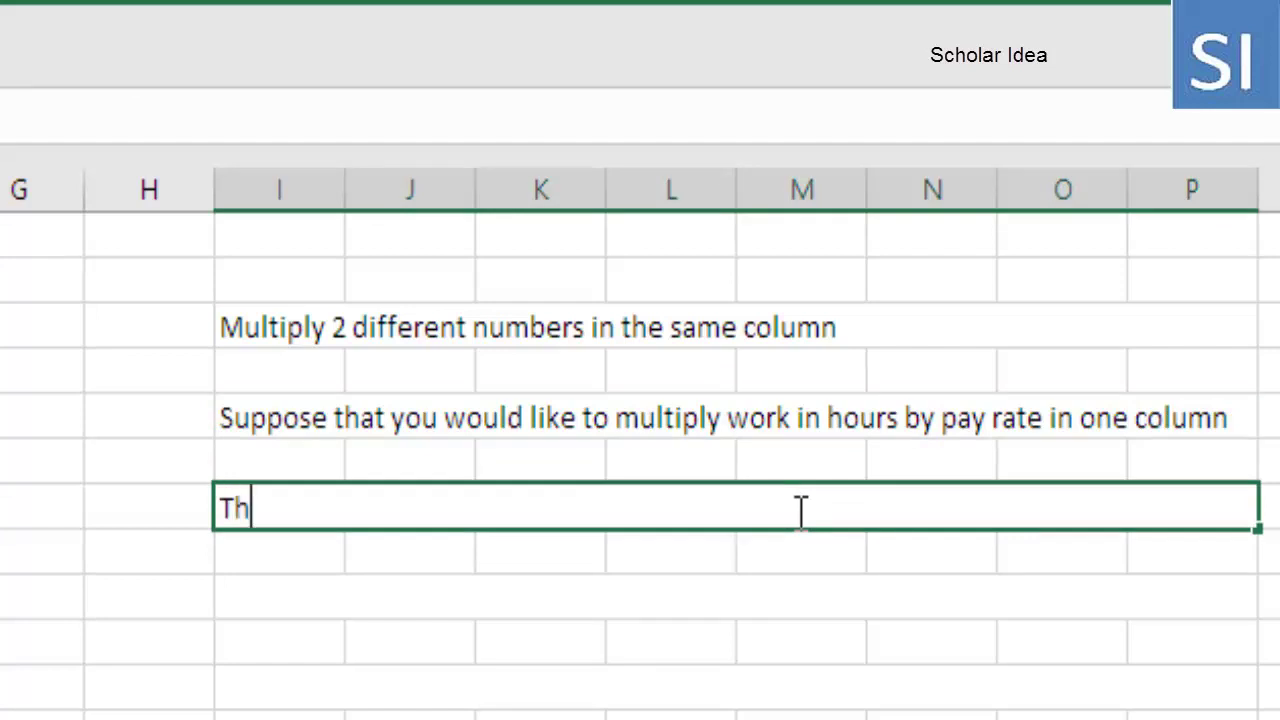
text(e result)
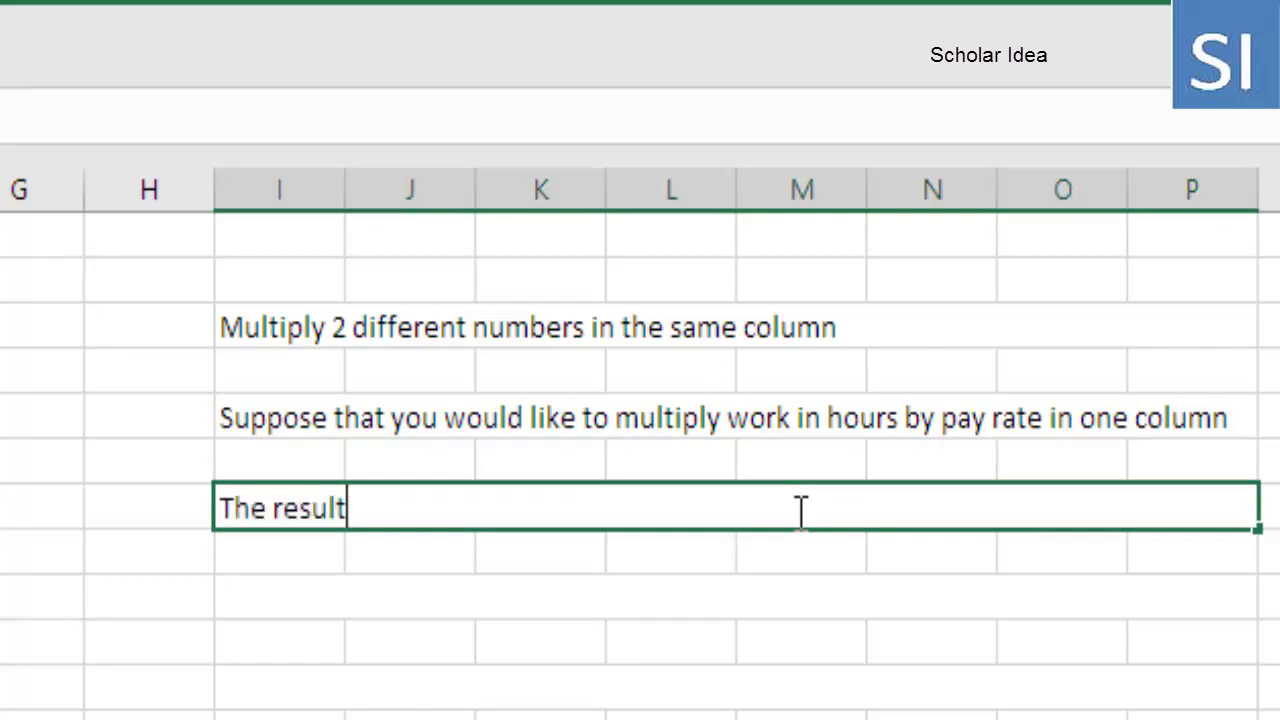
text(s will )
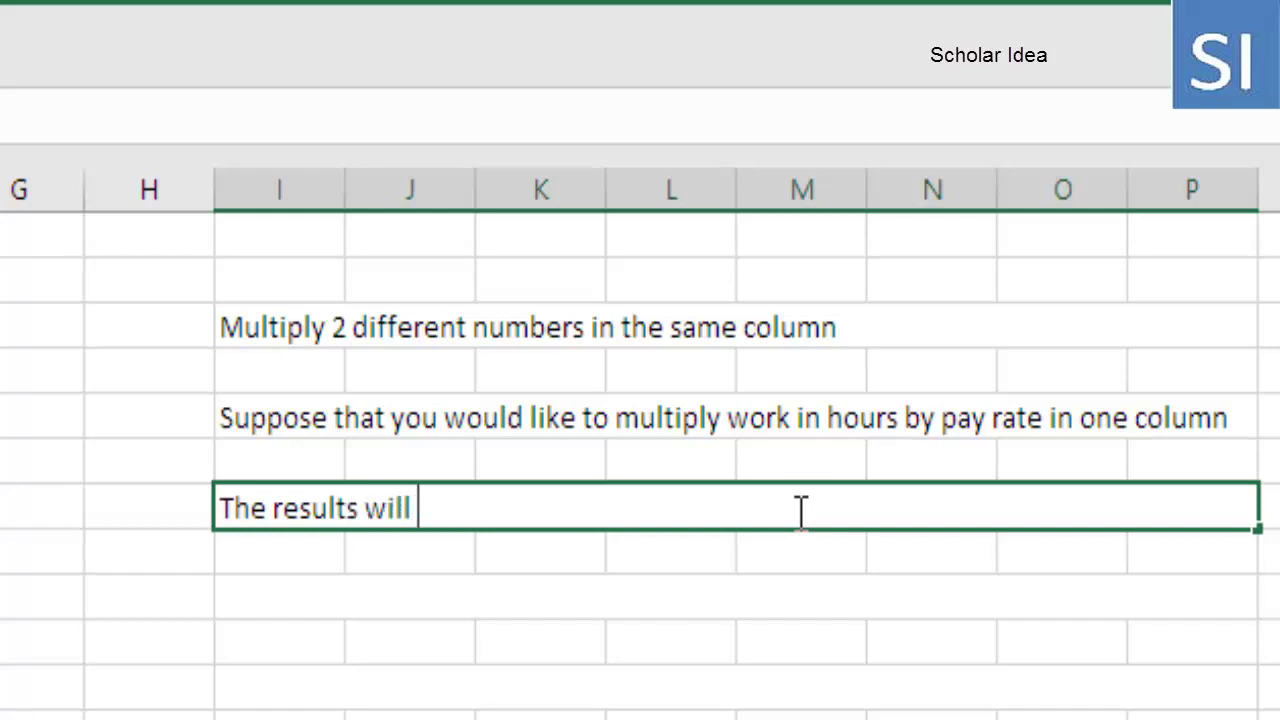
text(be exported)
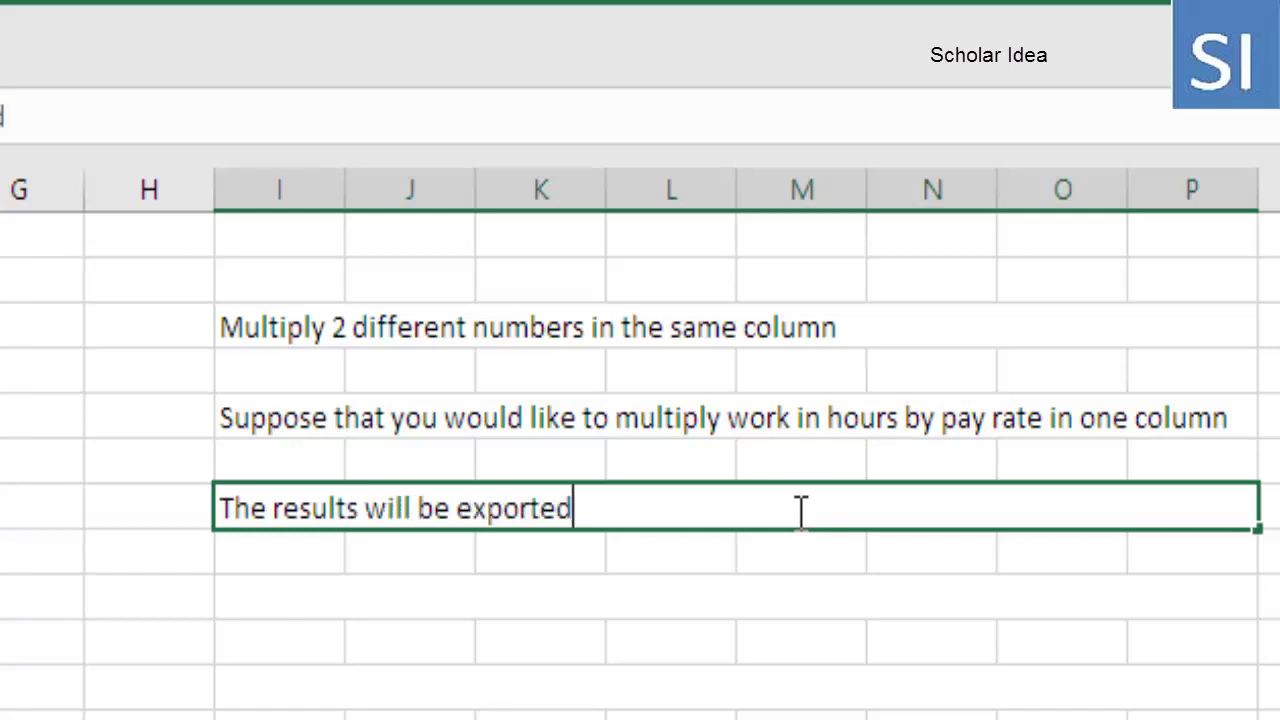
text( in the )
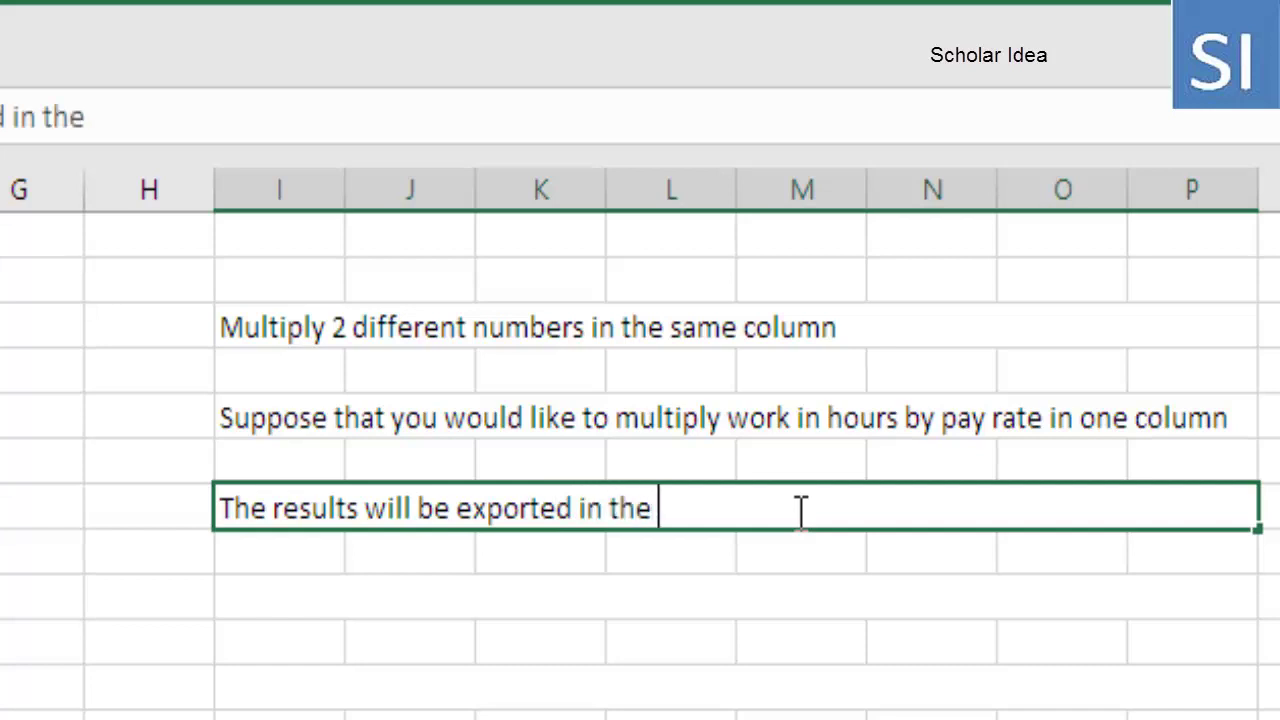
text(second )
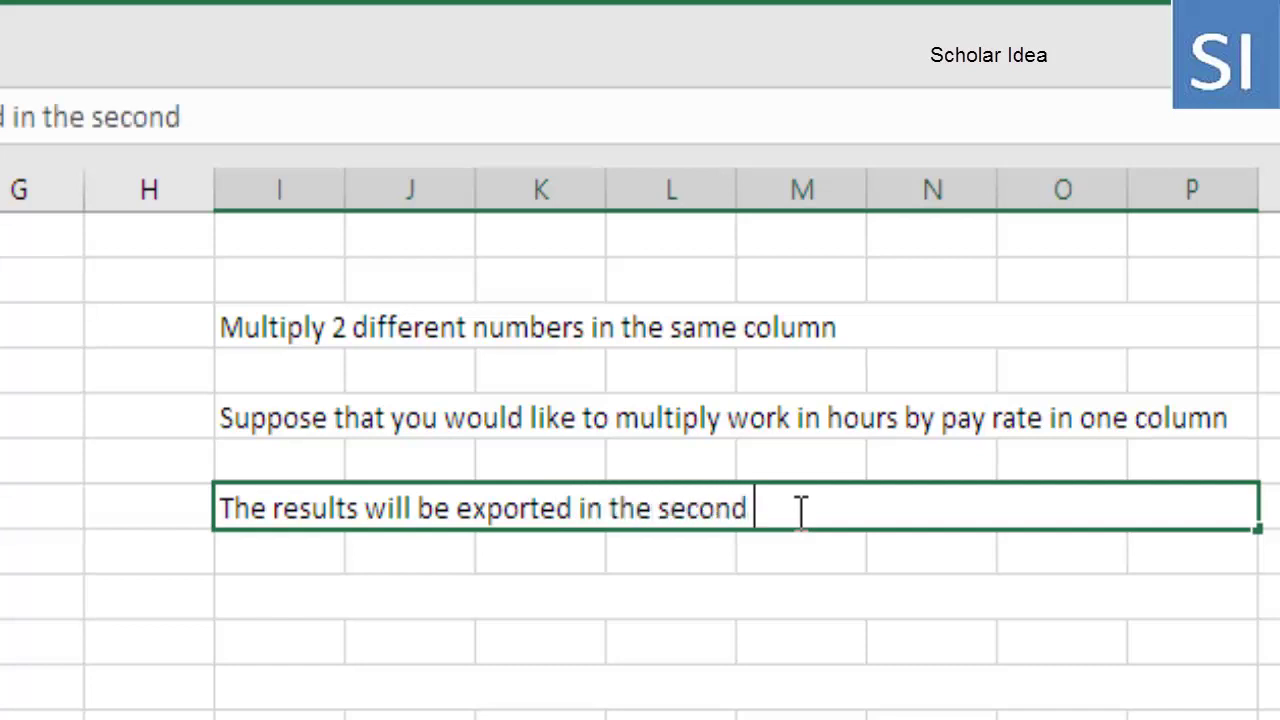
text(colum)
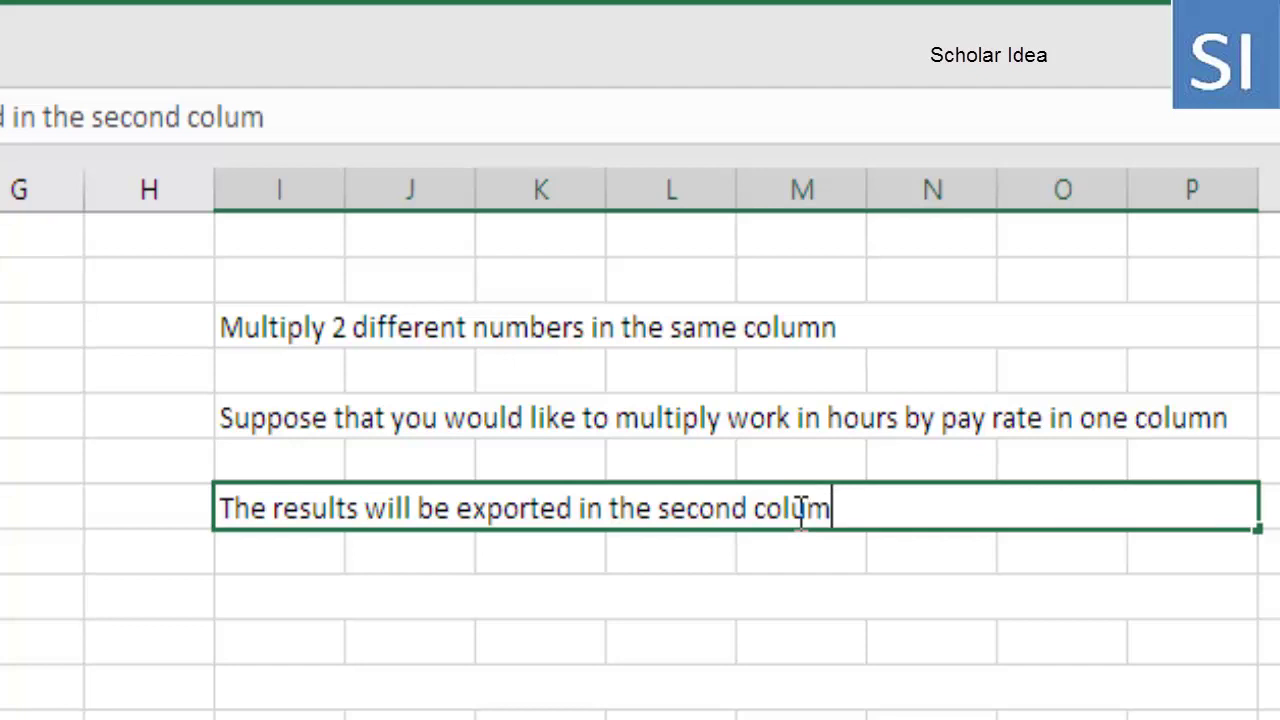
text(n)
key(Return)
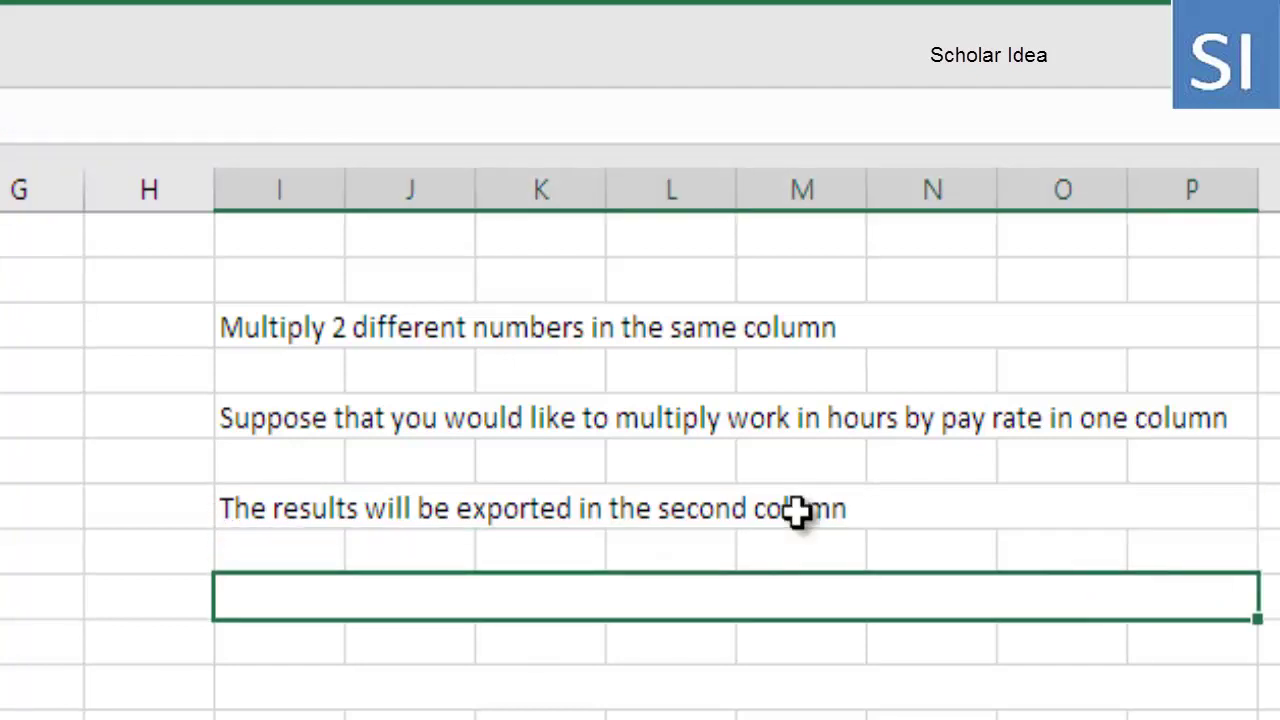
Enter the note "Do as shown in the video" in the merged cell I9
text(Do a)
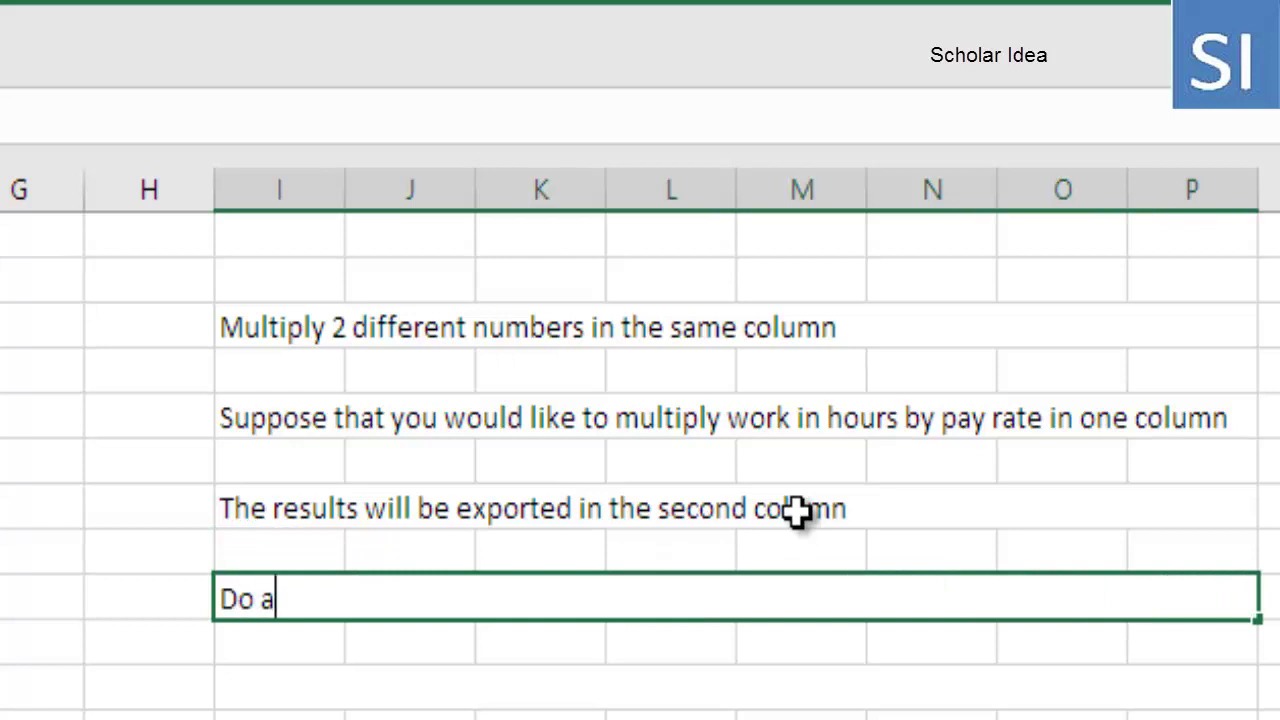
text(s shown in )
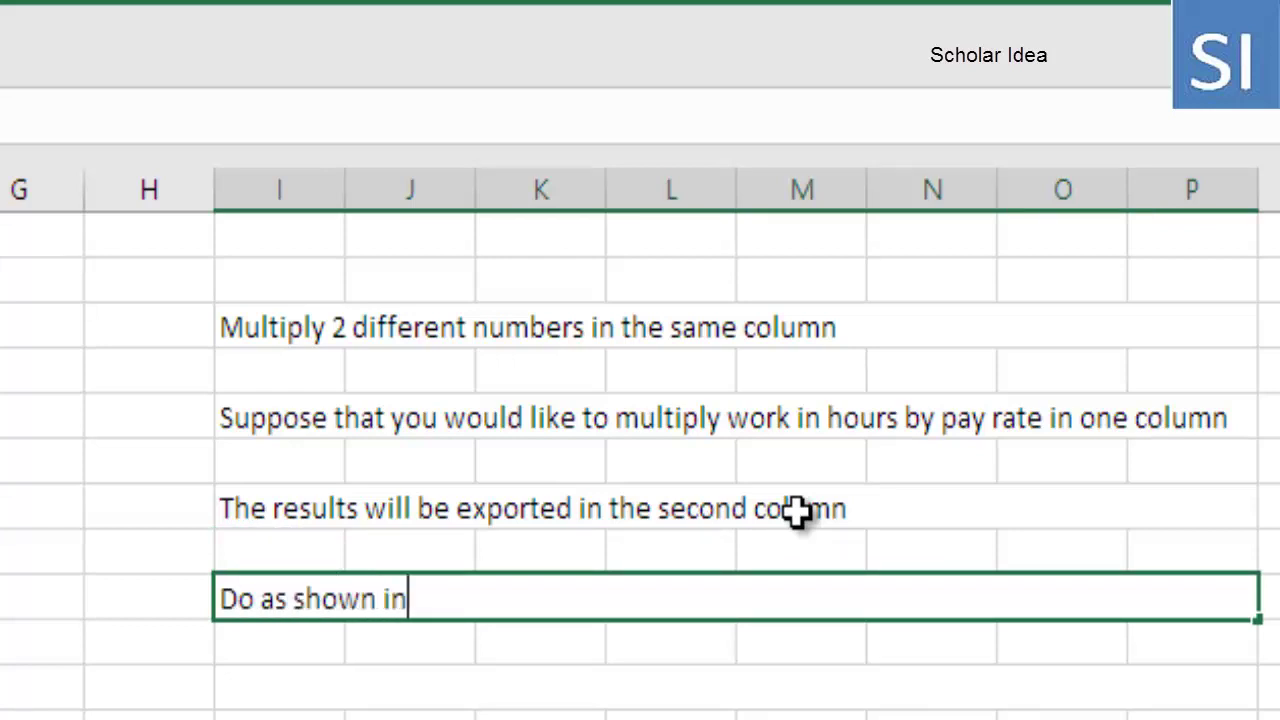
text(the video)
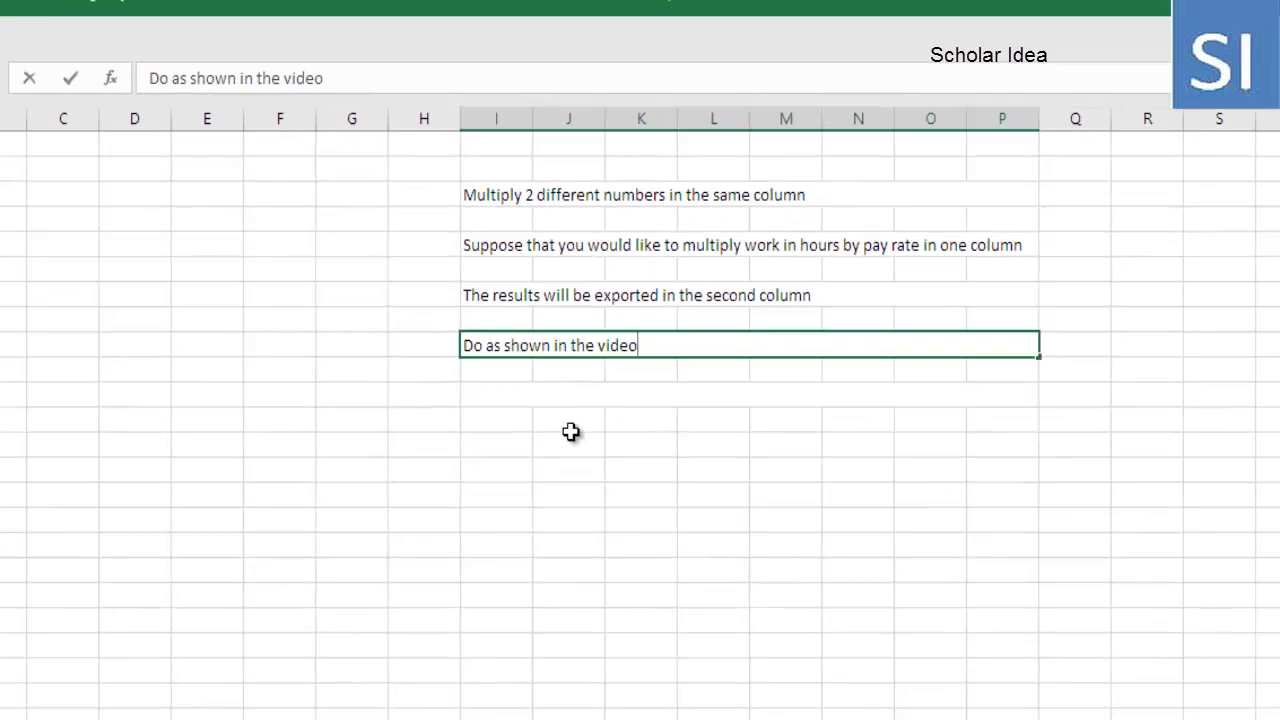
double_click(381, 570)
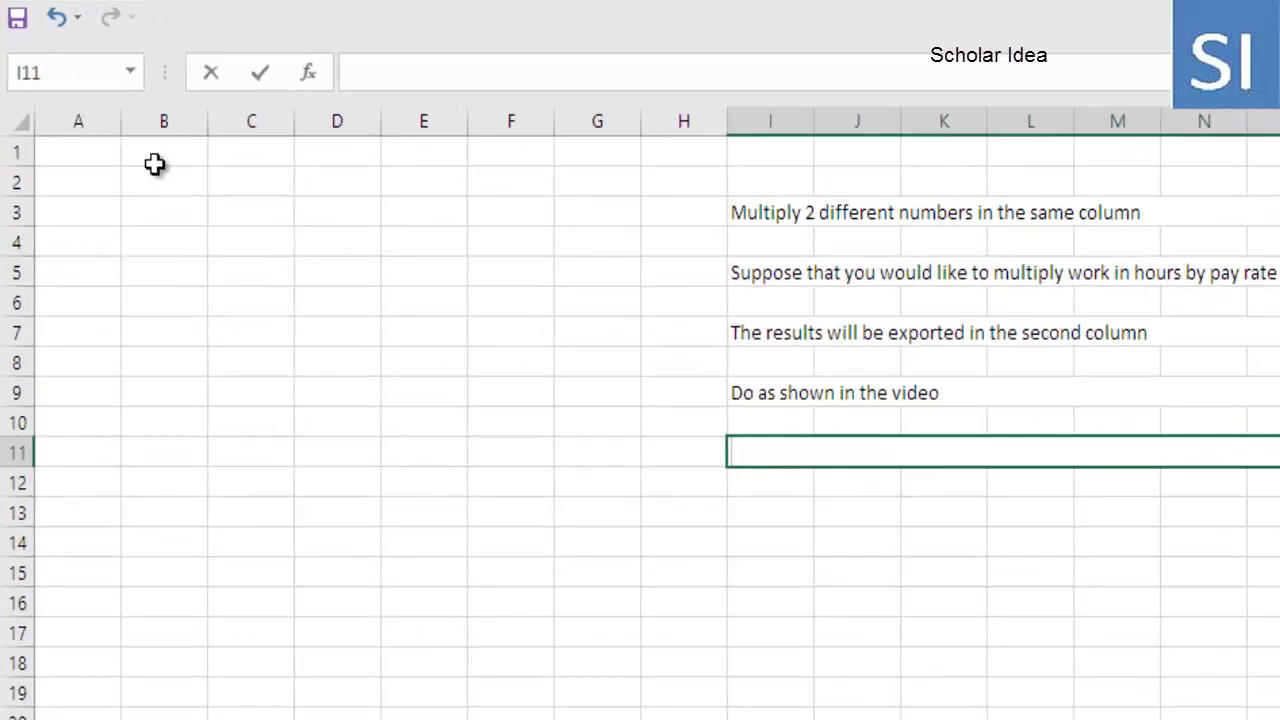
Enter the formula =A1*1 in cell B1 to multiply the value of A1 by 1
click(160, 155)
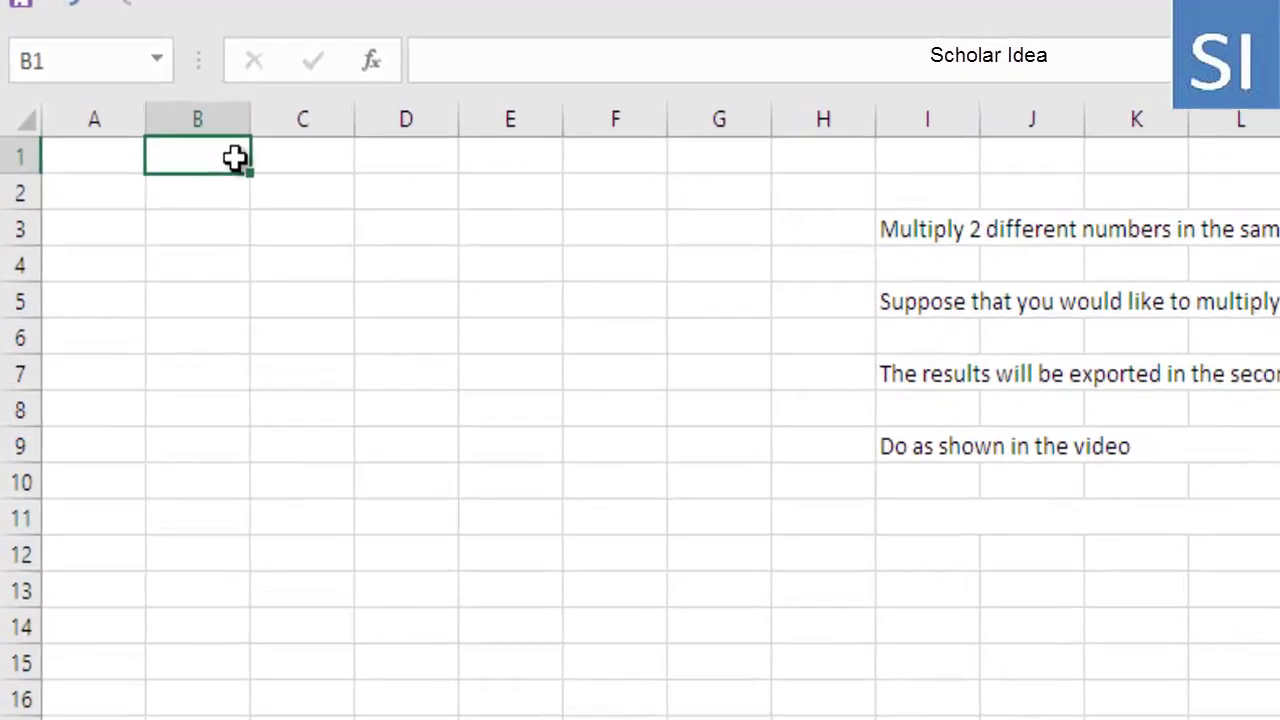
click(557, 58)
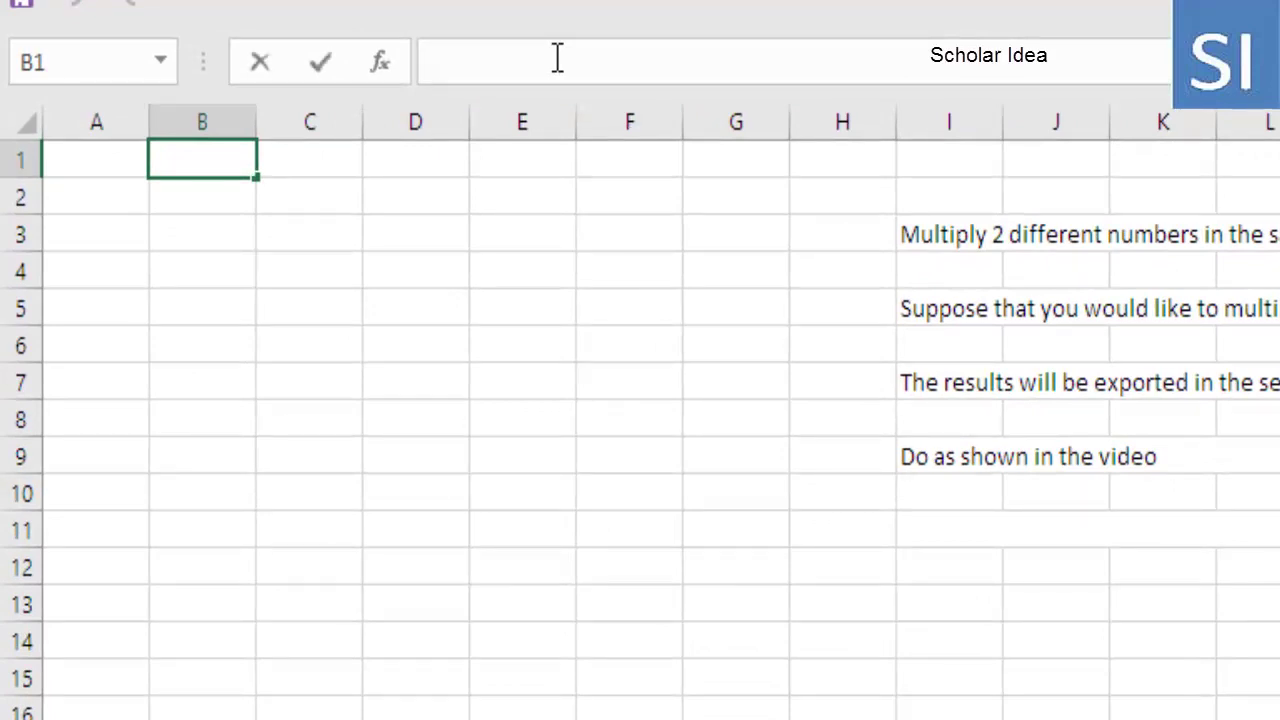
text(=)
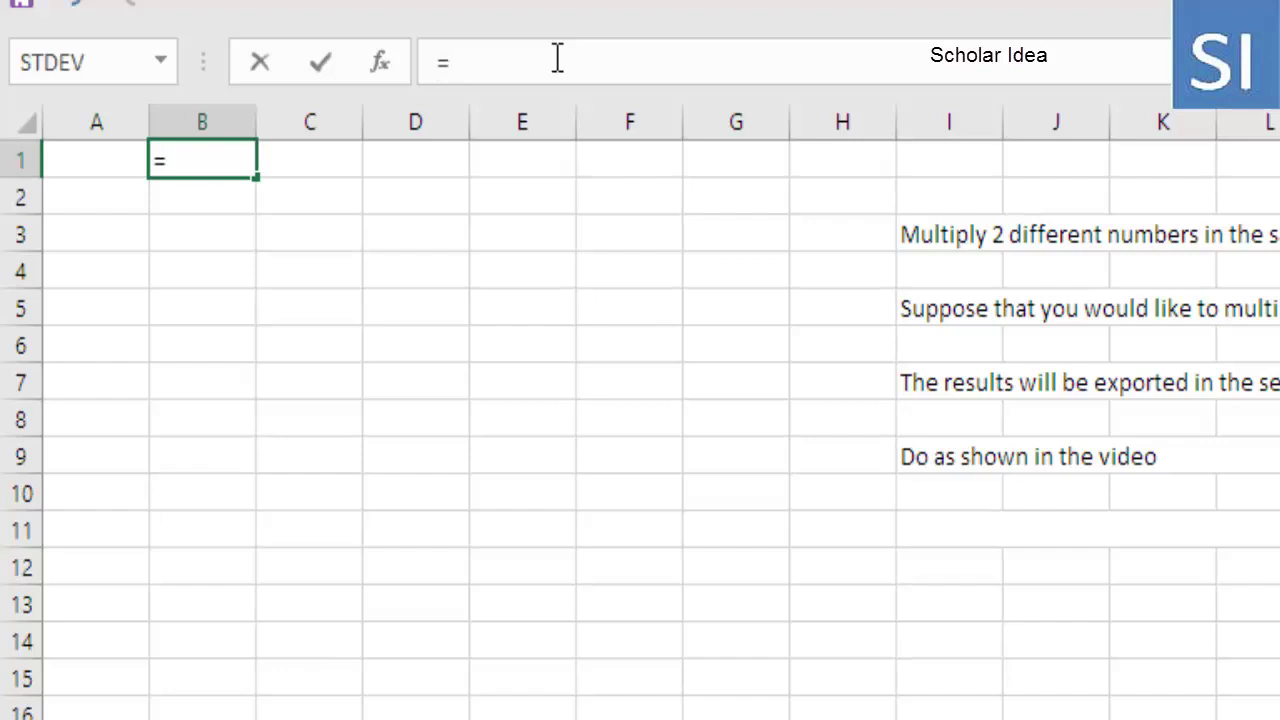
click(117, 158)
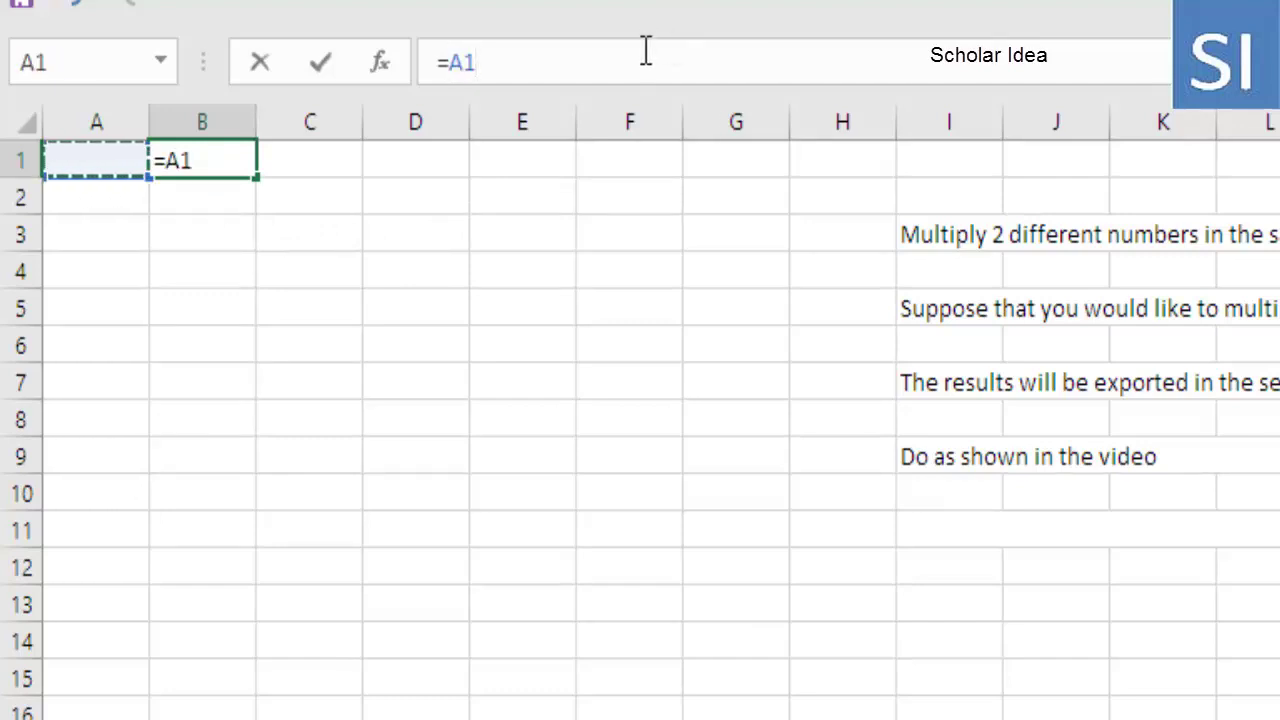
text(*)
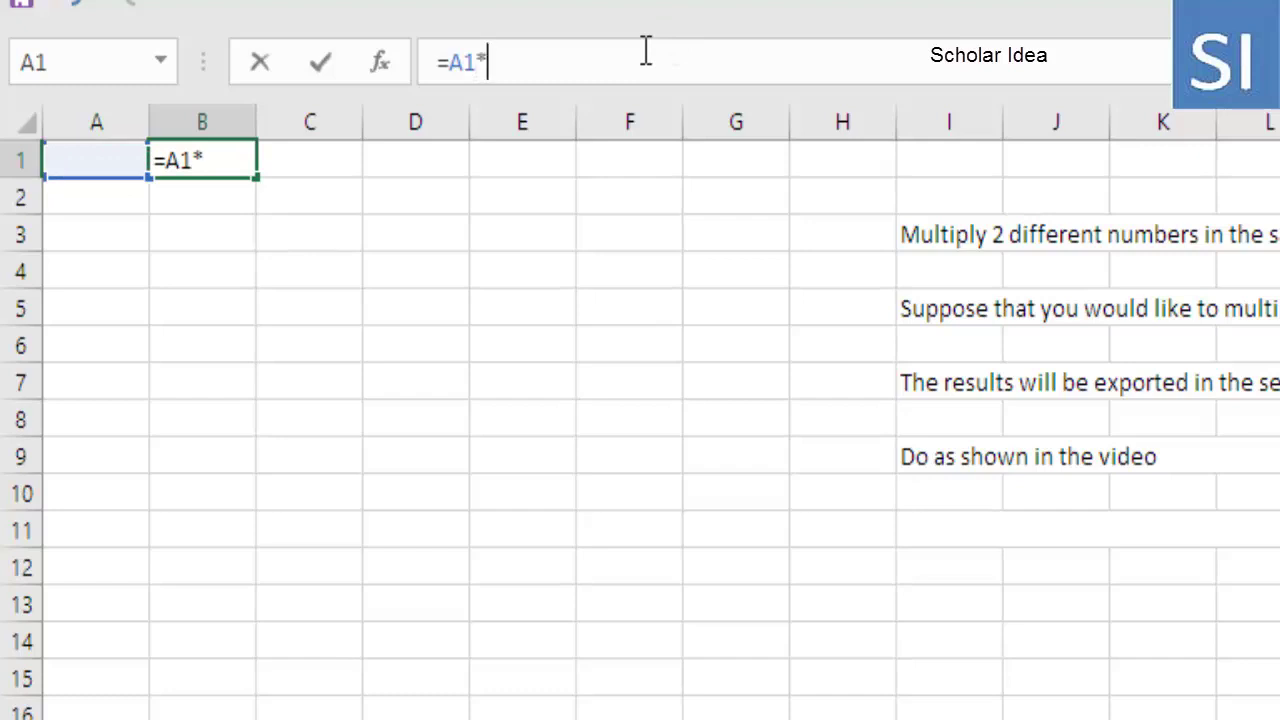
text(1)
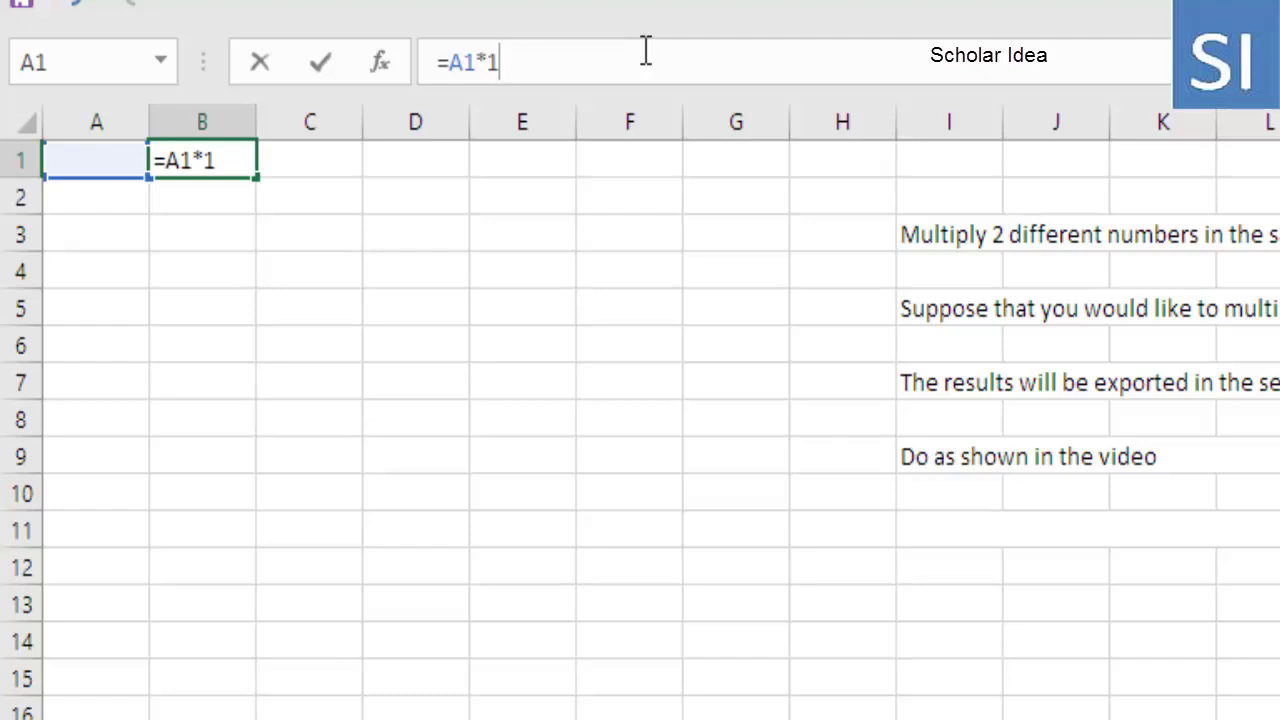
Write the note "the number 1 here is one hour" in the merged cell I11
click(955, 523)
text(th)
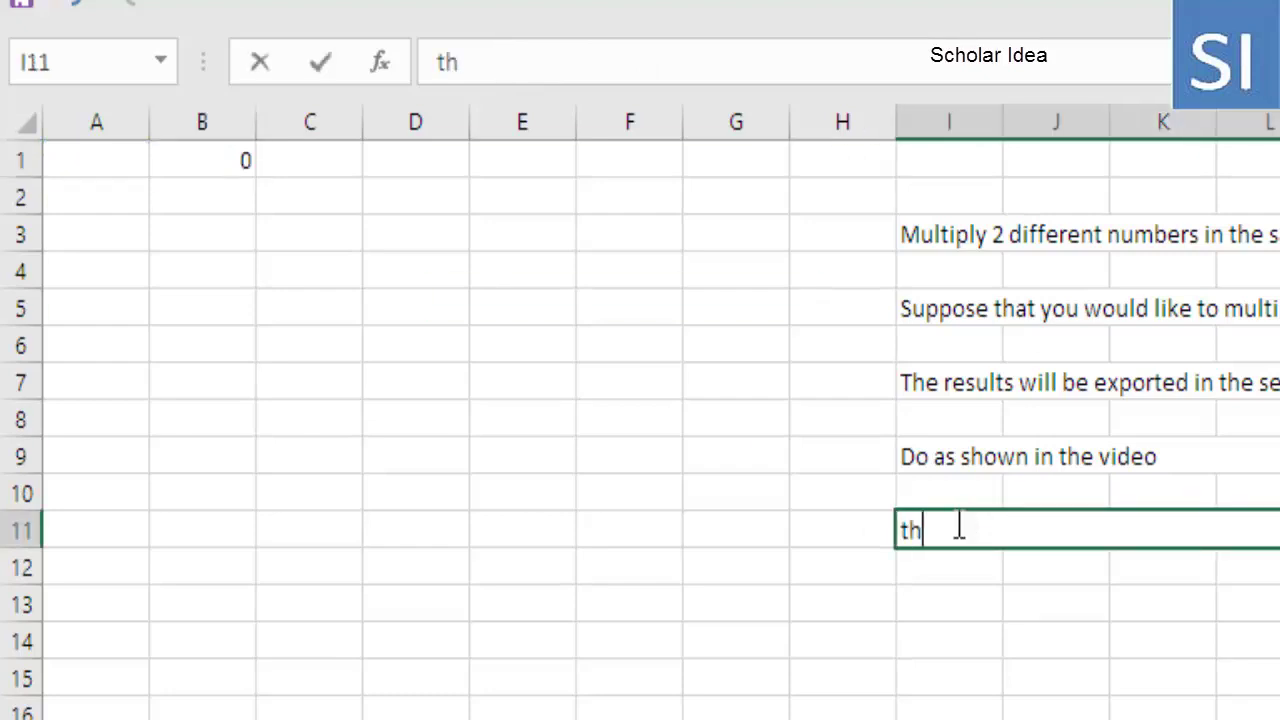
text(e nu)
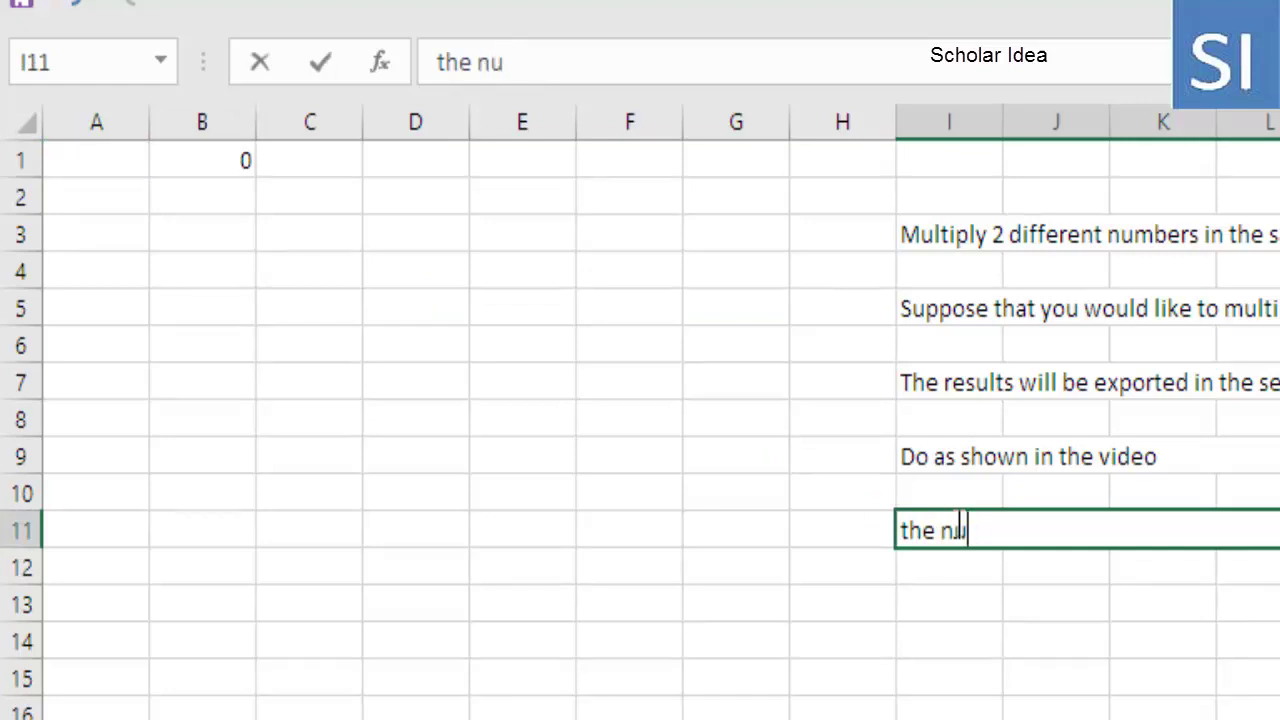
text(mber 1)
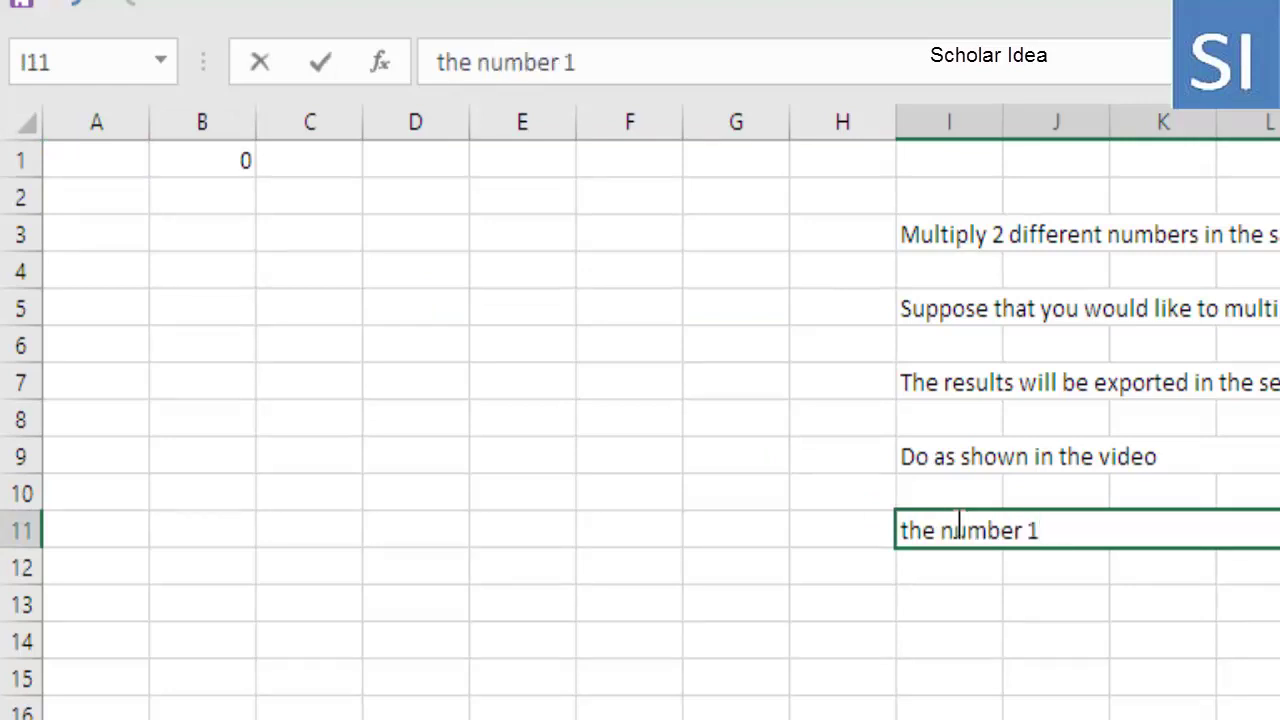
text( here i)
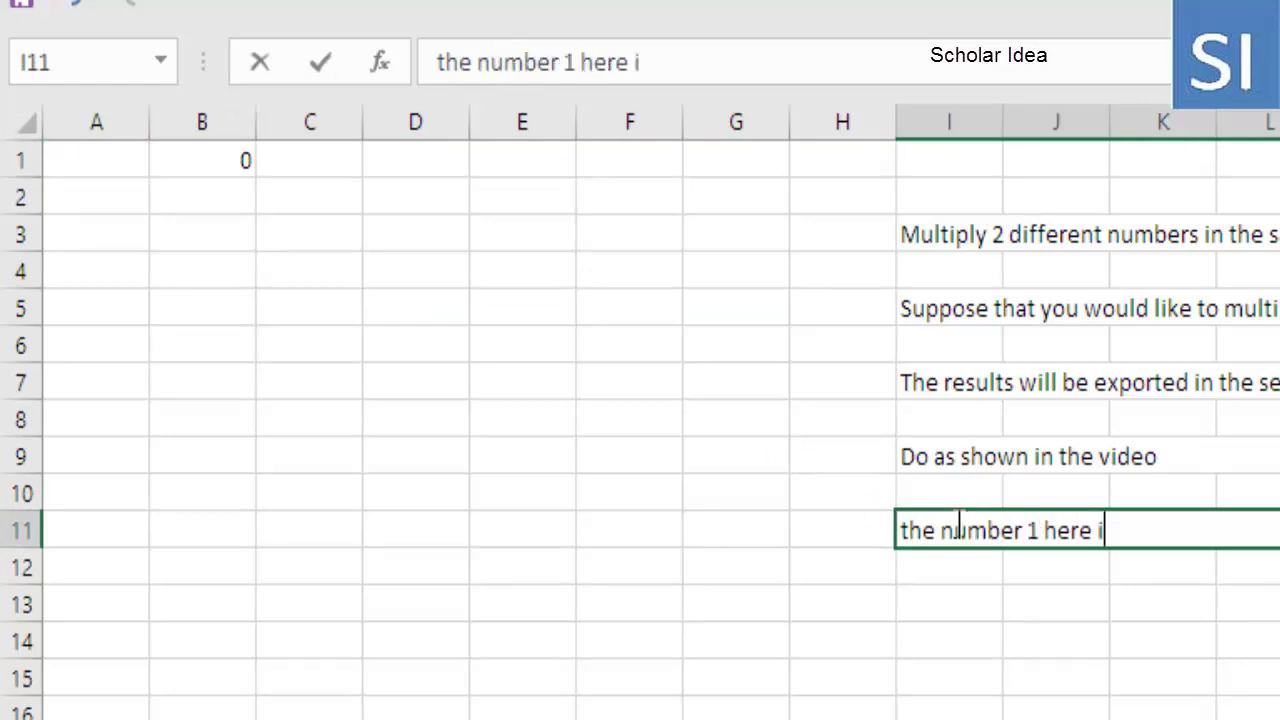
text(s one hour)
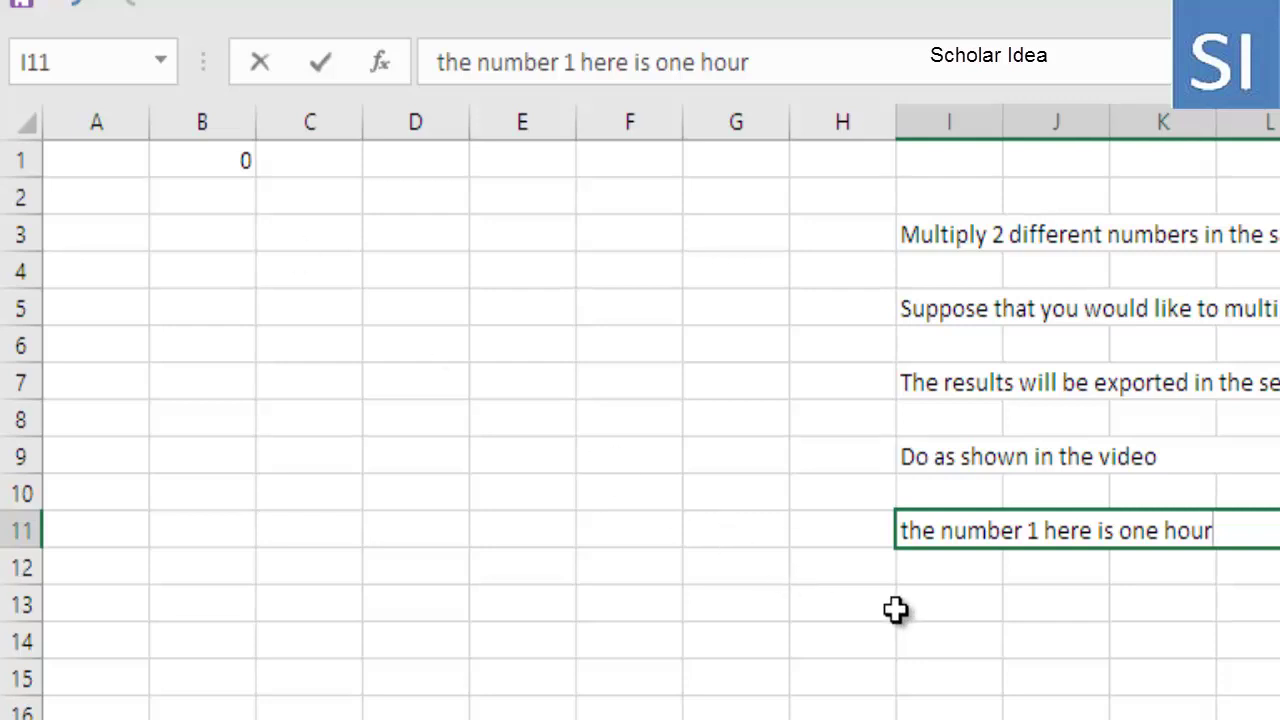
Merge cells I13 to P13 and enter the note "now, put the pay rate in cell A1, the results will be displayed in cell B1"
drag(927, 608, 1279, 605)
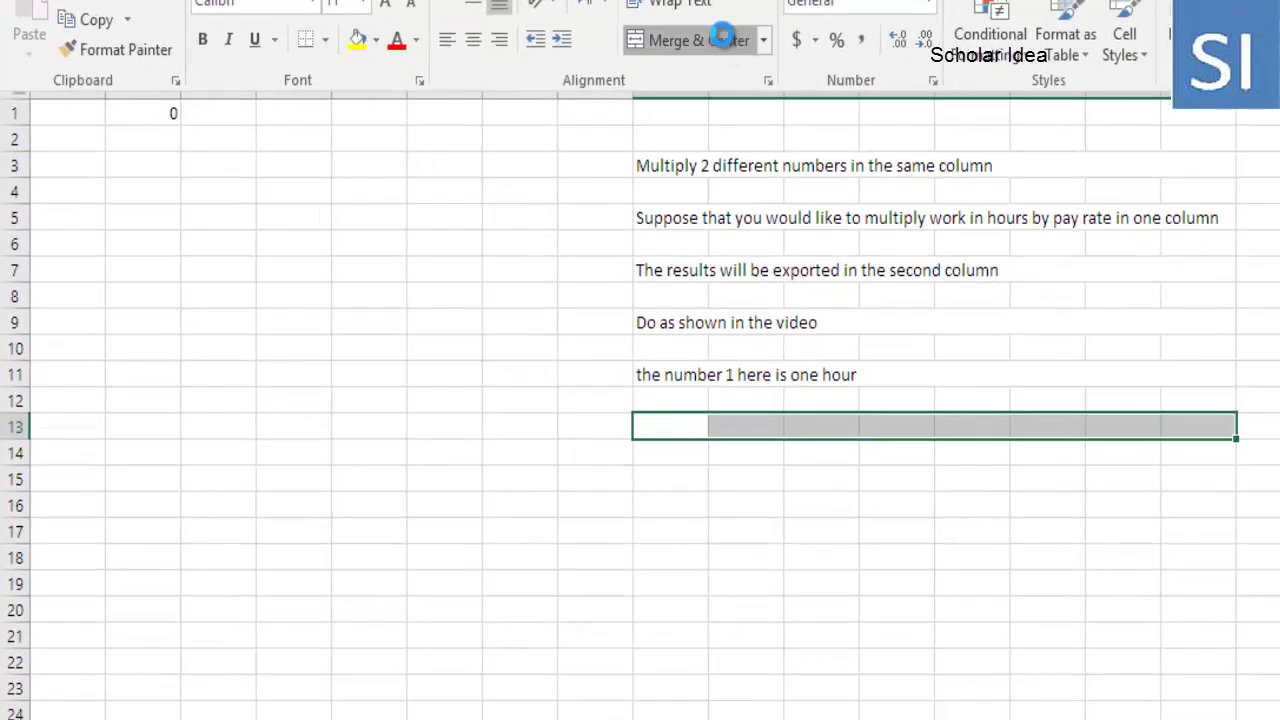
click(720, 37)
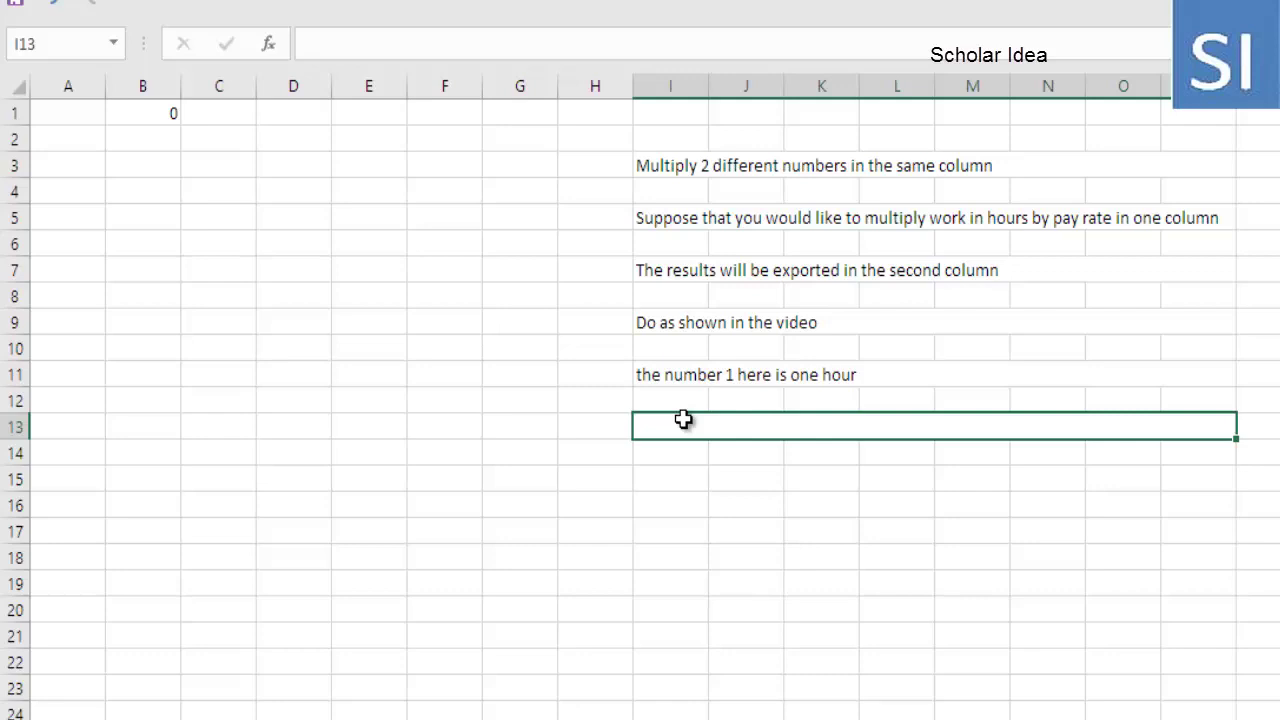
double_click(684, 419)
text(now)
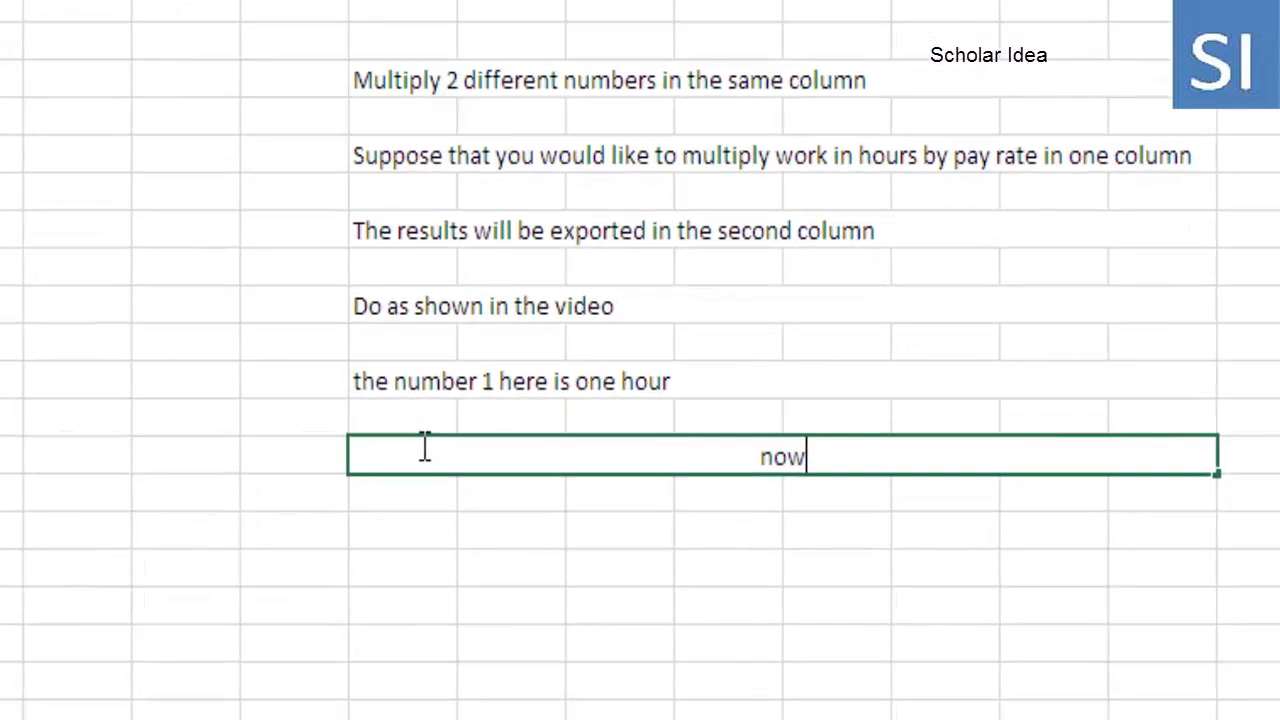
text(,)
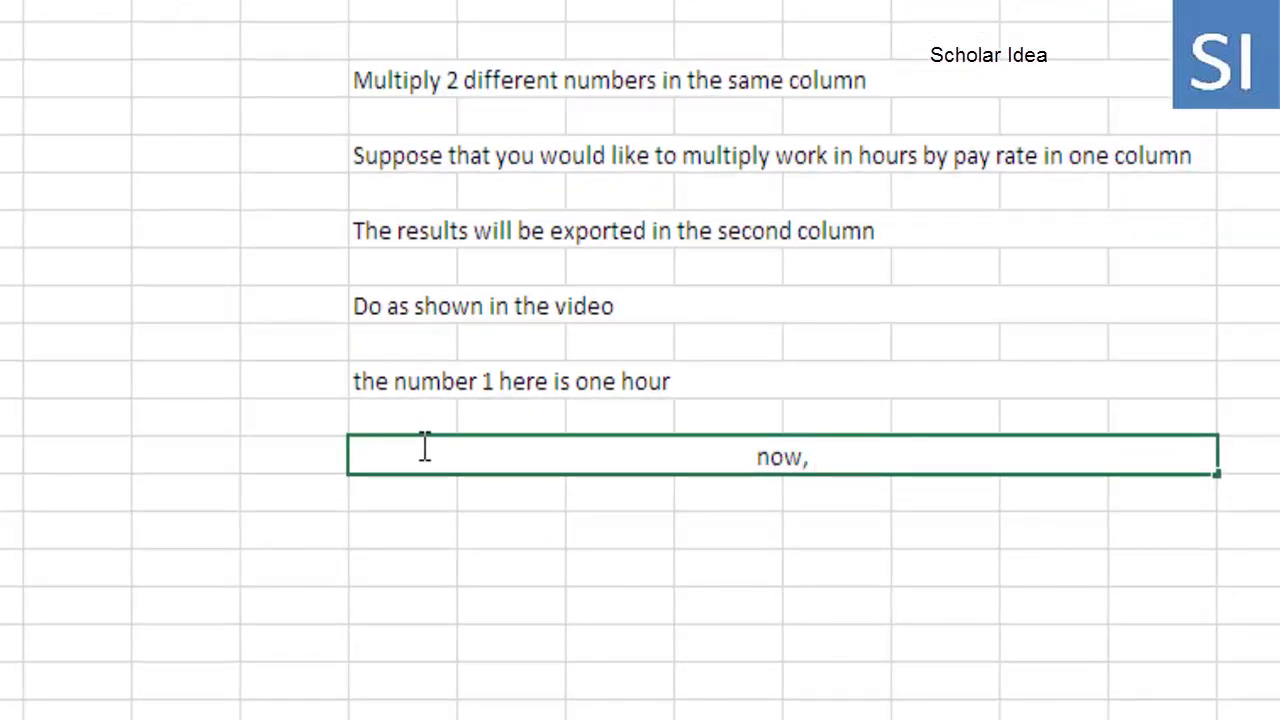
text( put the)
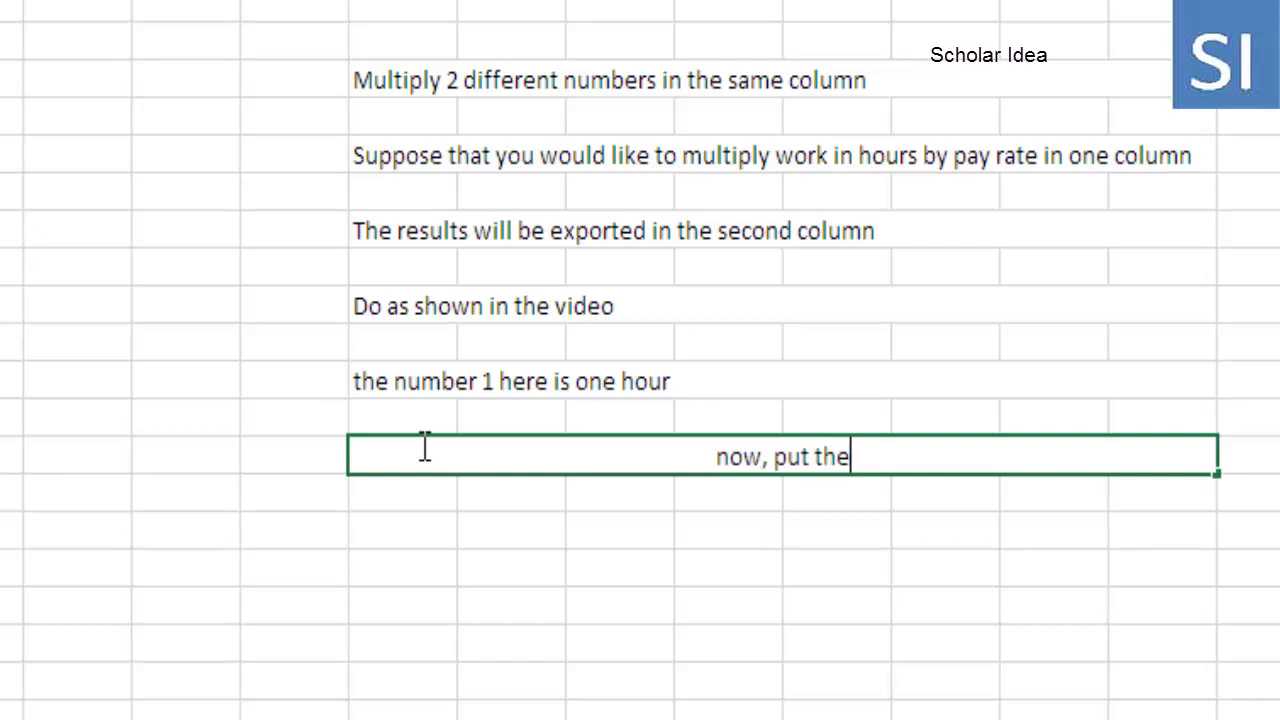
text( pay)
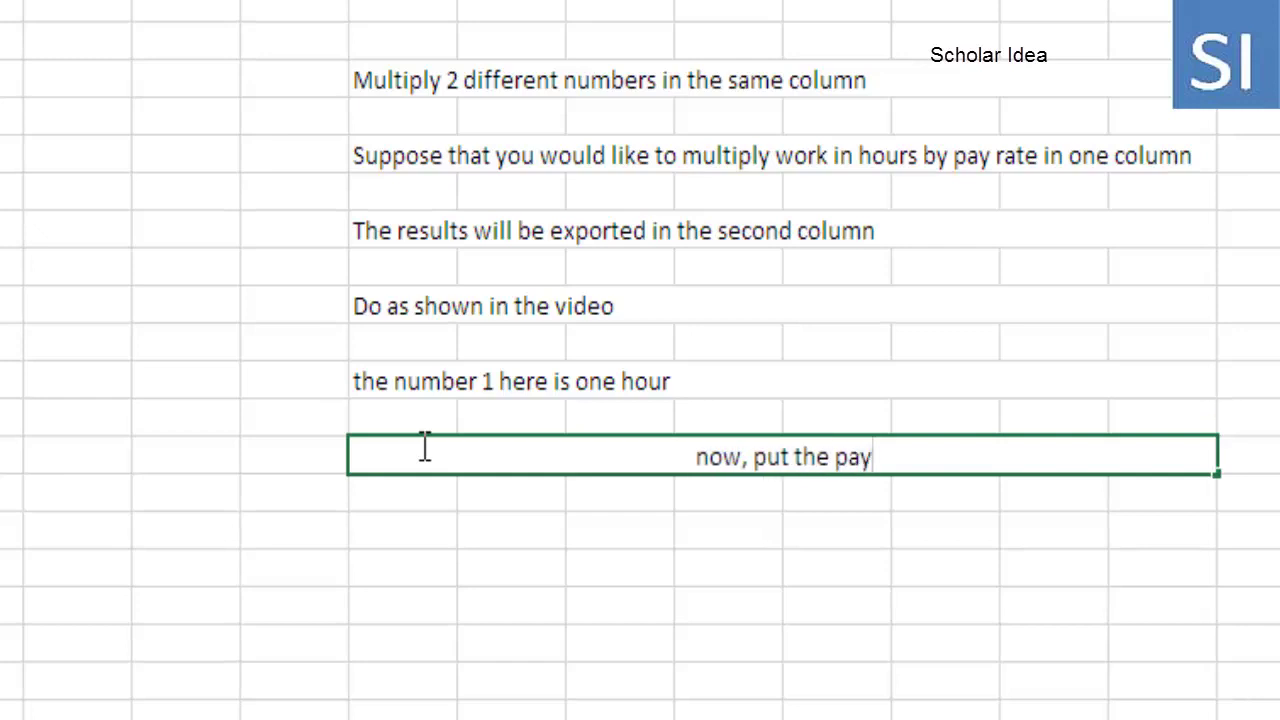
text( rate)
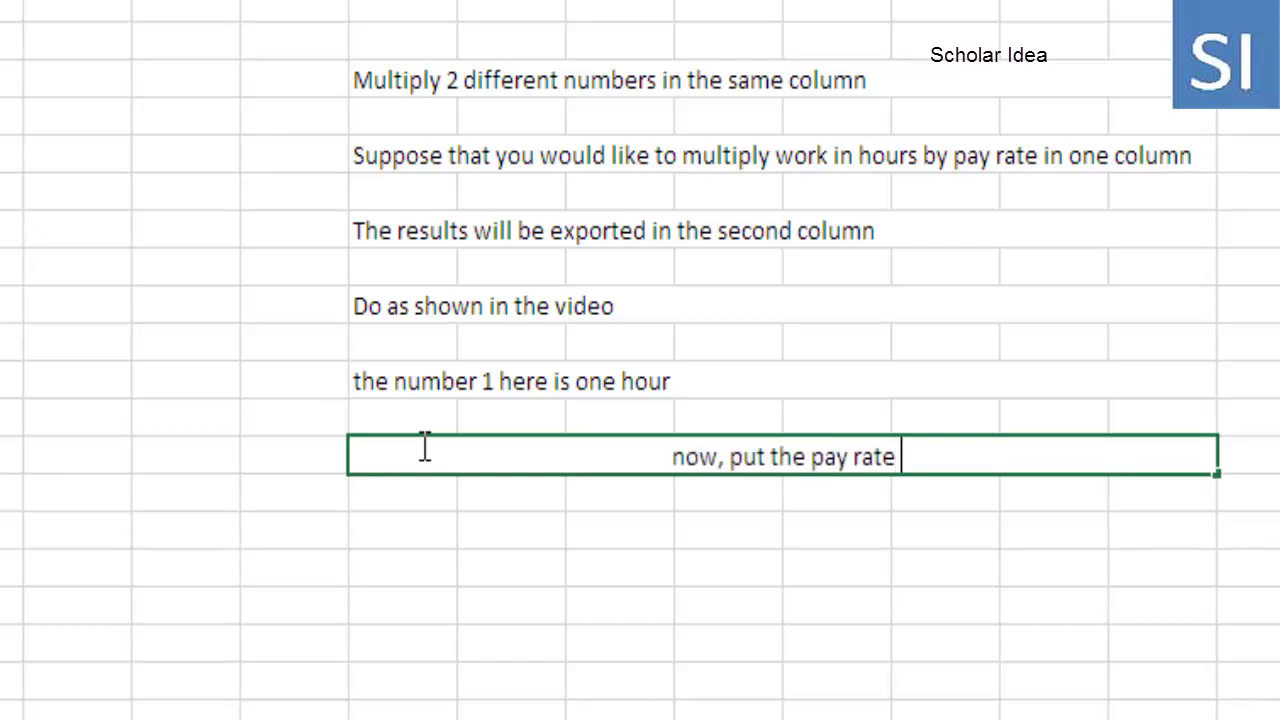
text( in)
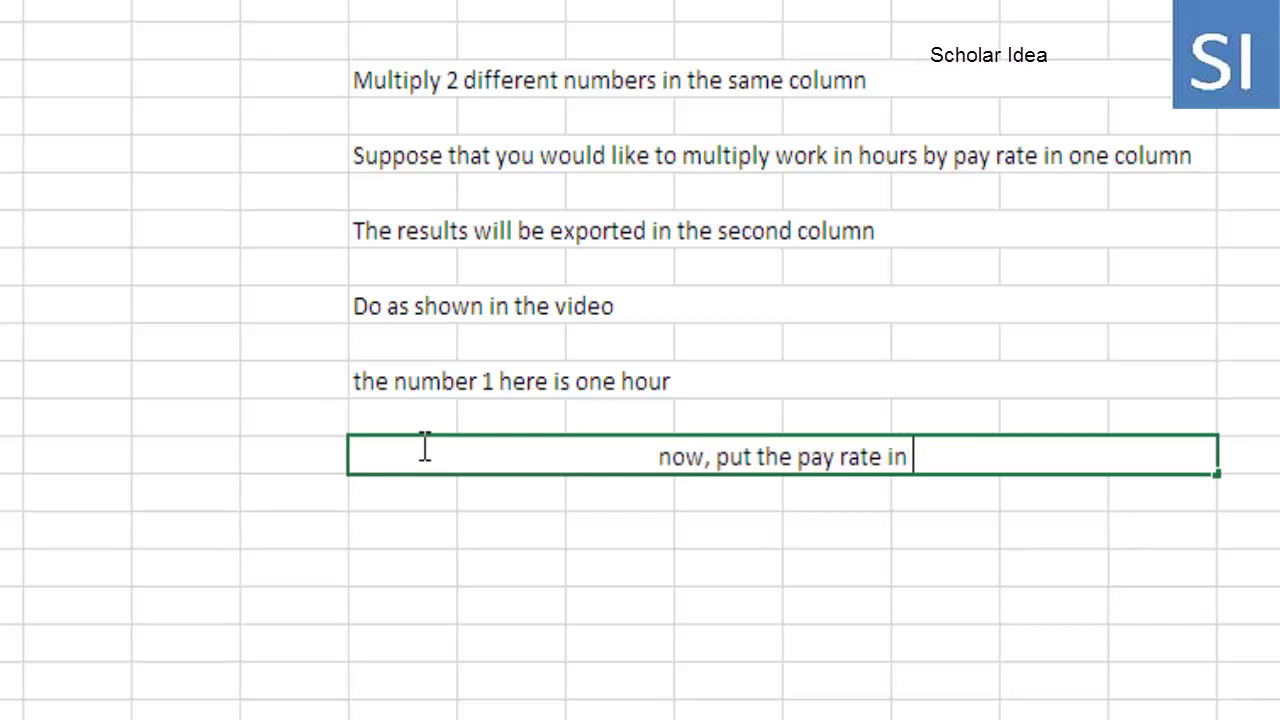
text( cell)
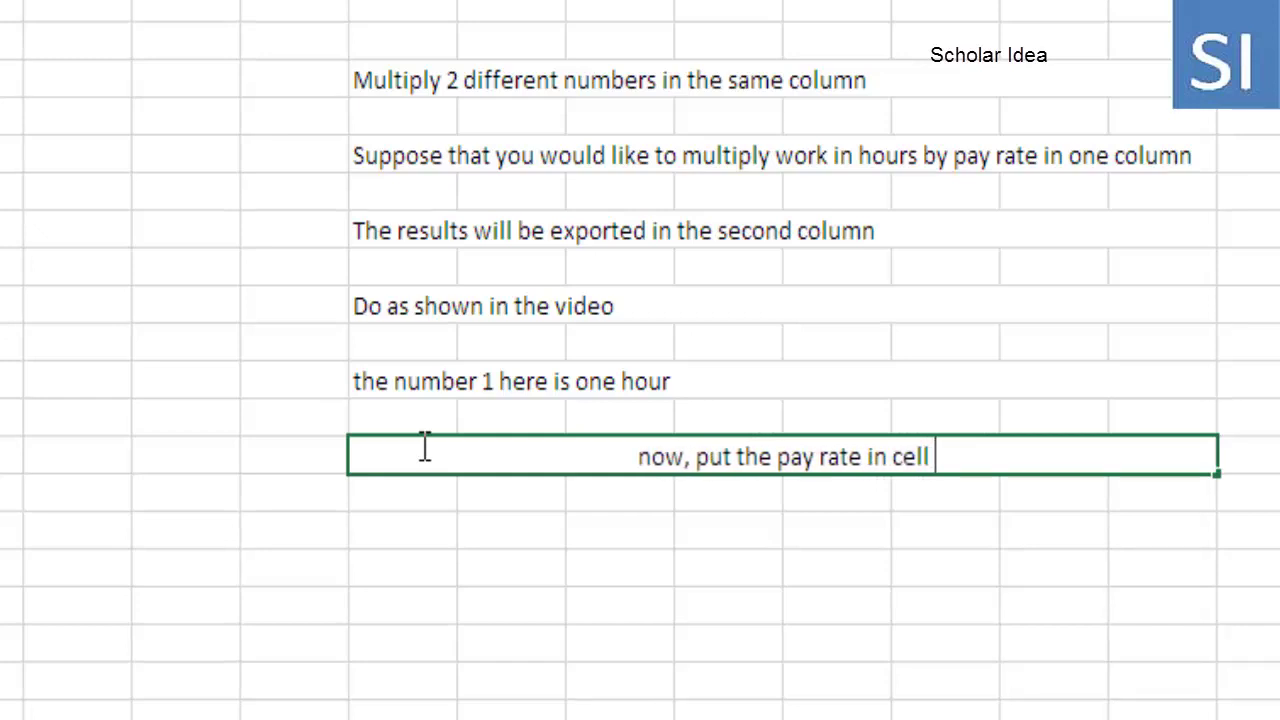
text( A1)
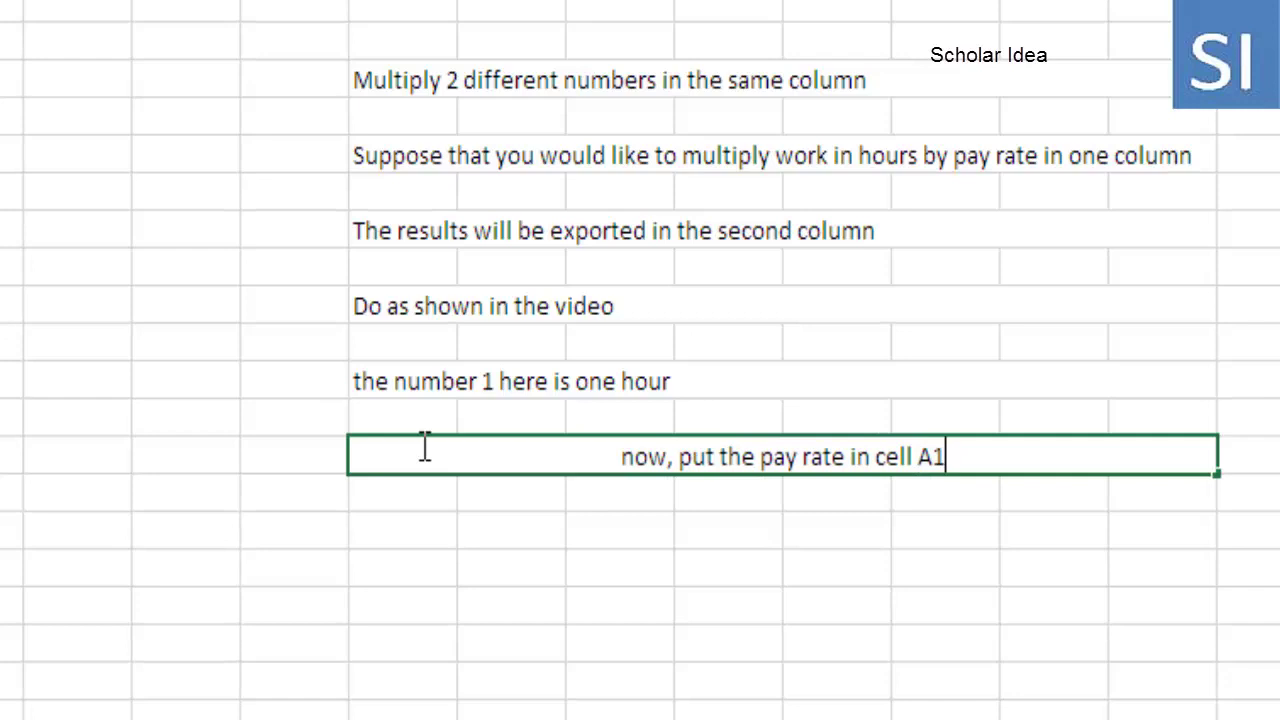
text(, th)
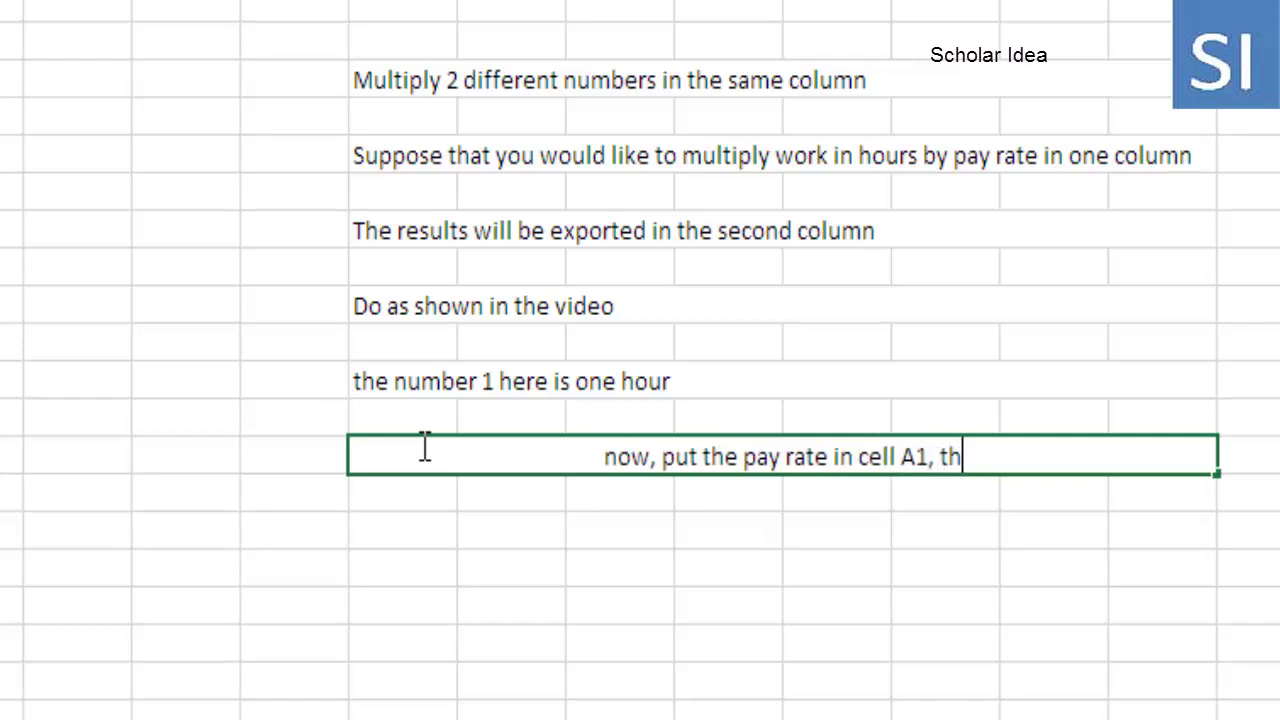
text(e result)
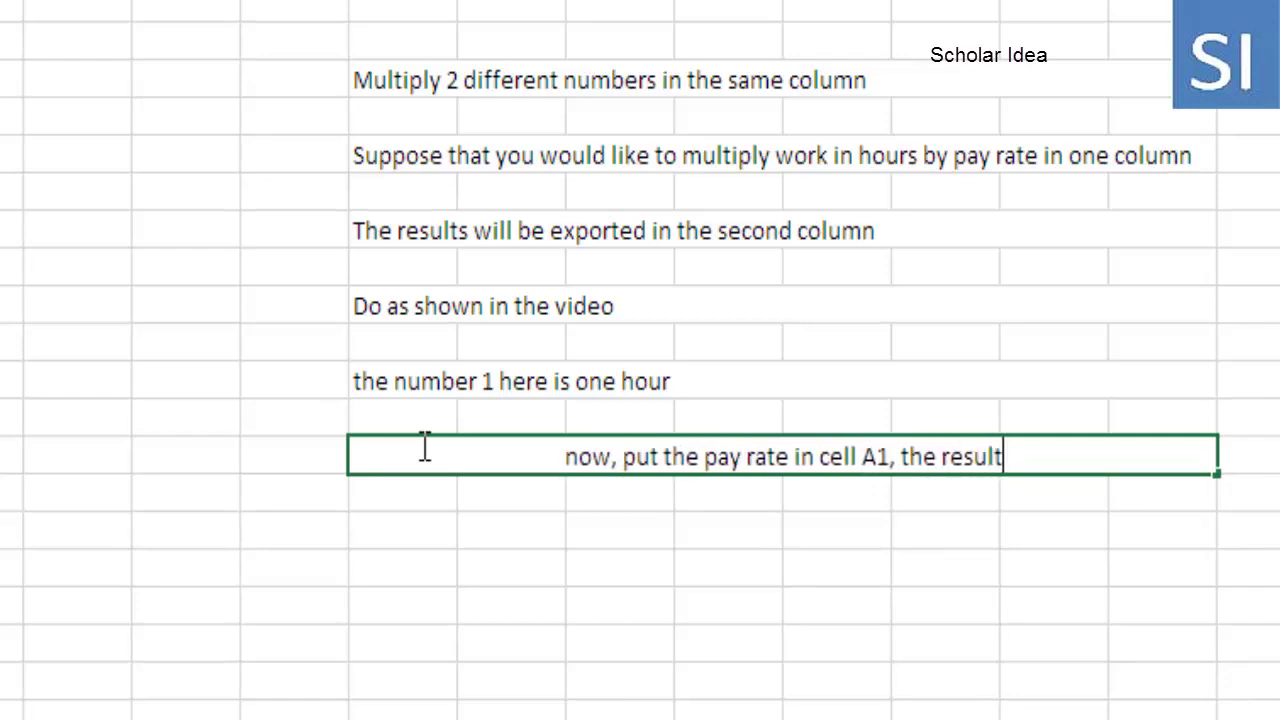
text(s will )
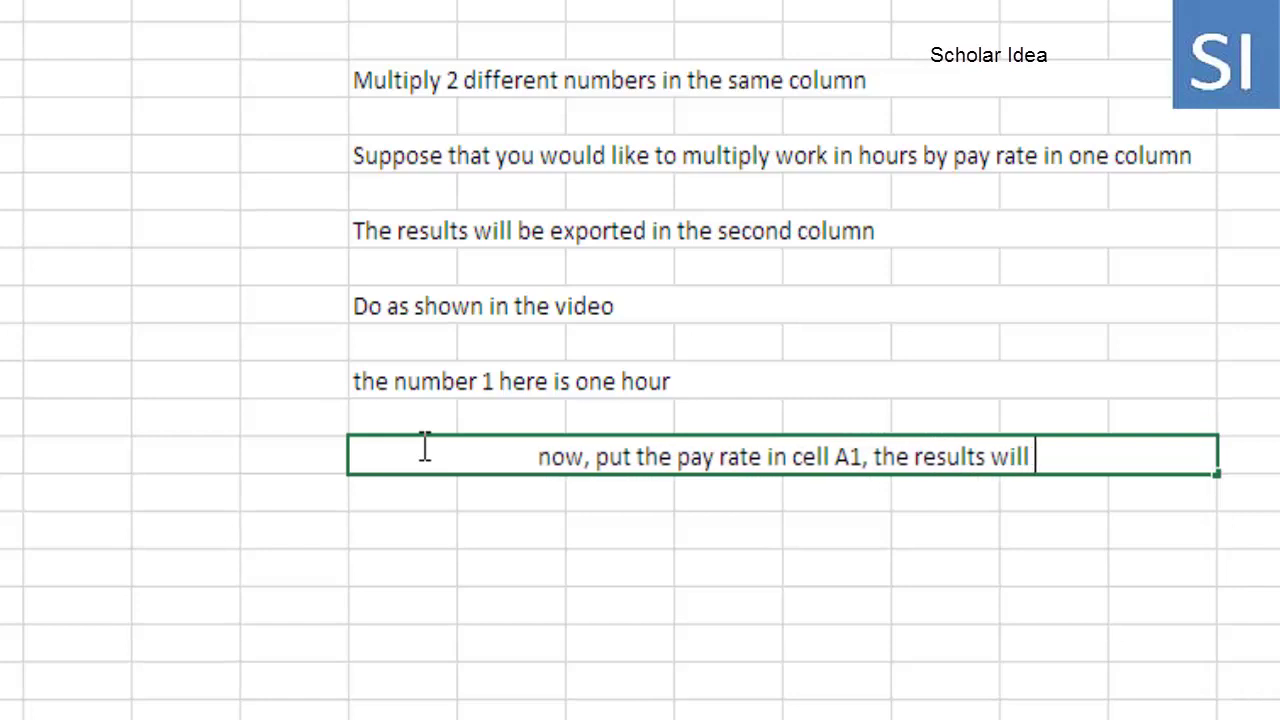
text(be displa)
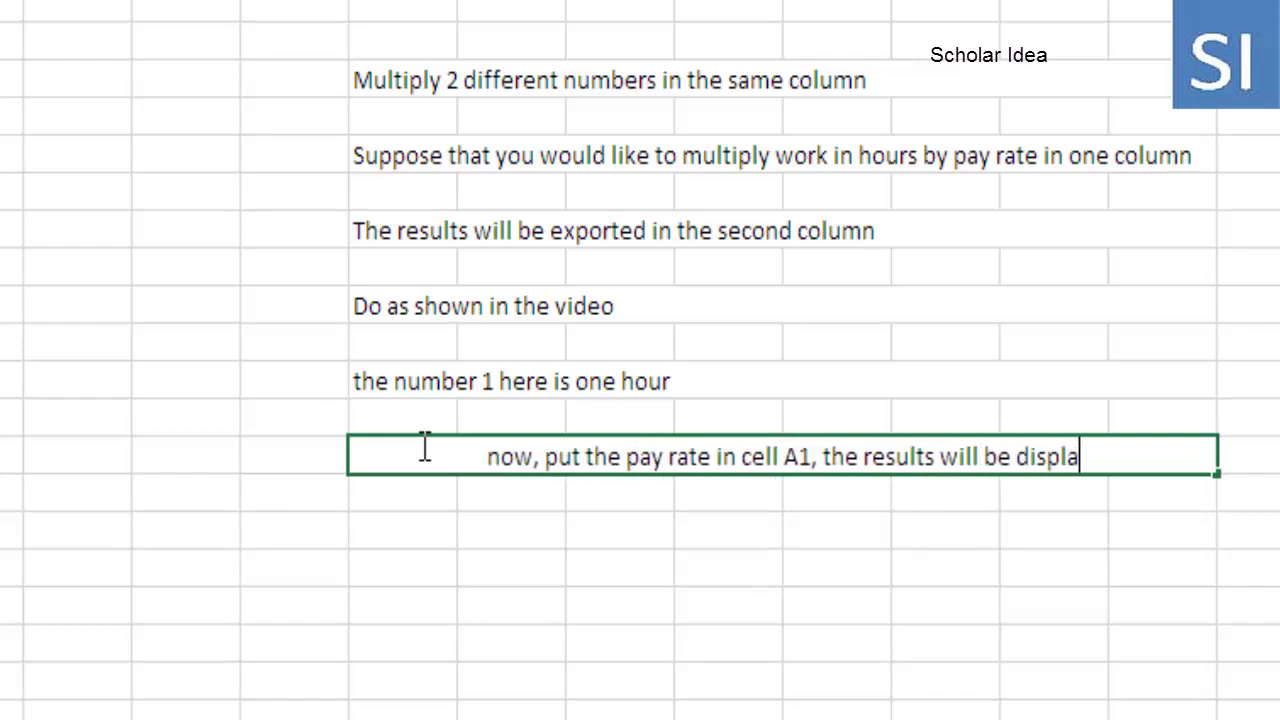
text(yed in )
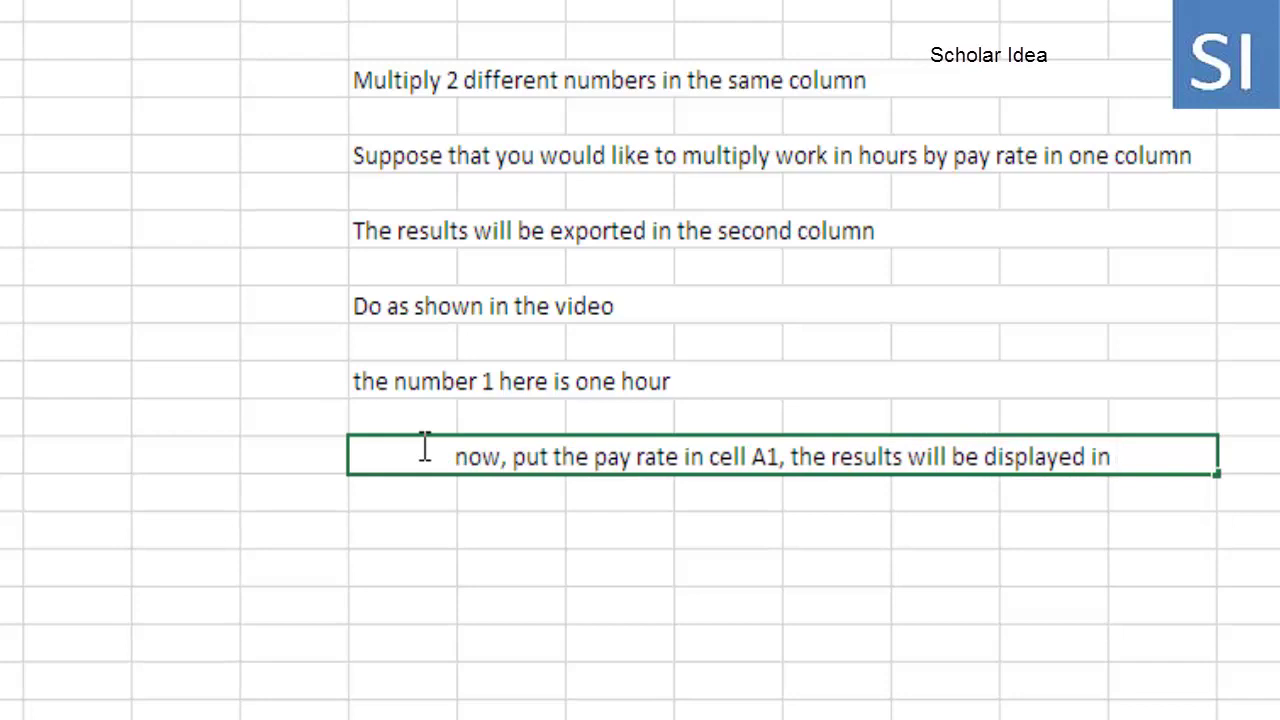
text(cell )
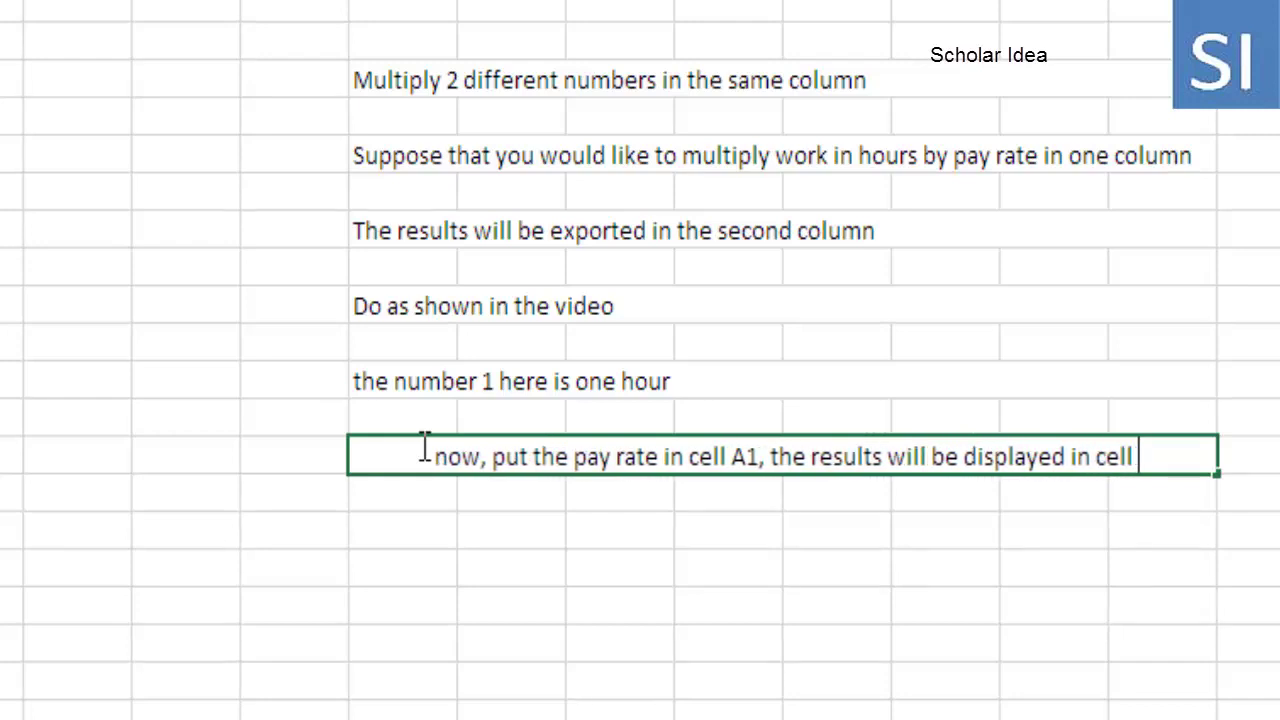
text(B1)
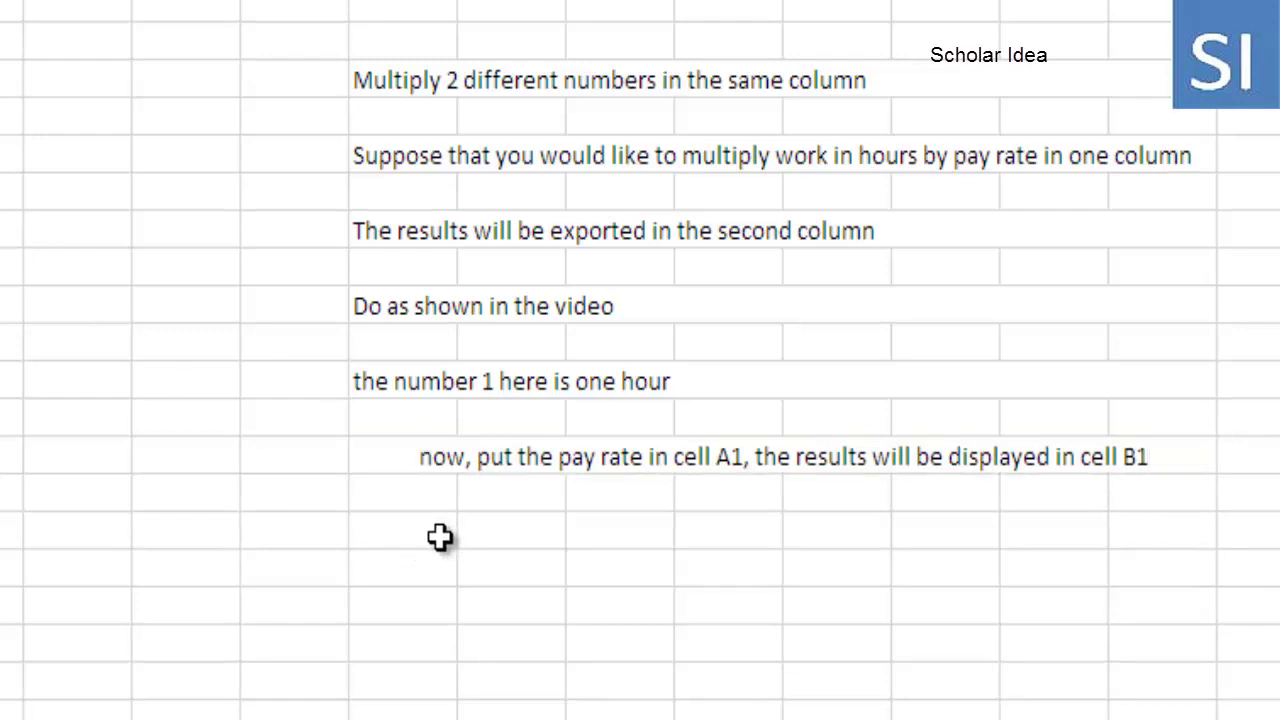
Merge cells I15 to P15 and enter the note "suppose that the pay rate is 10$/hour"
drag(440, 537, 1131, 546)
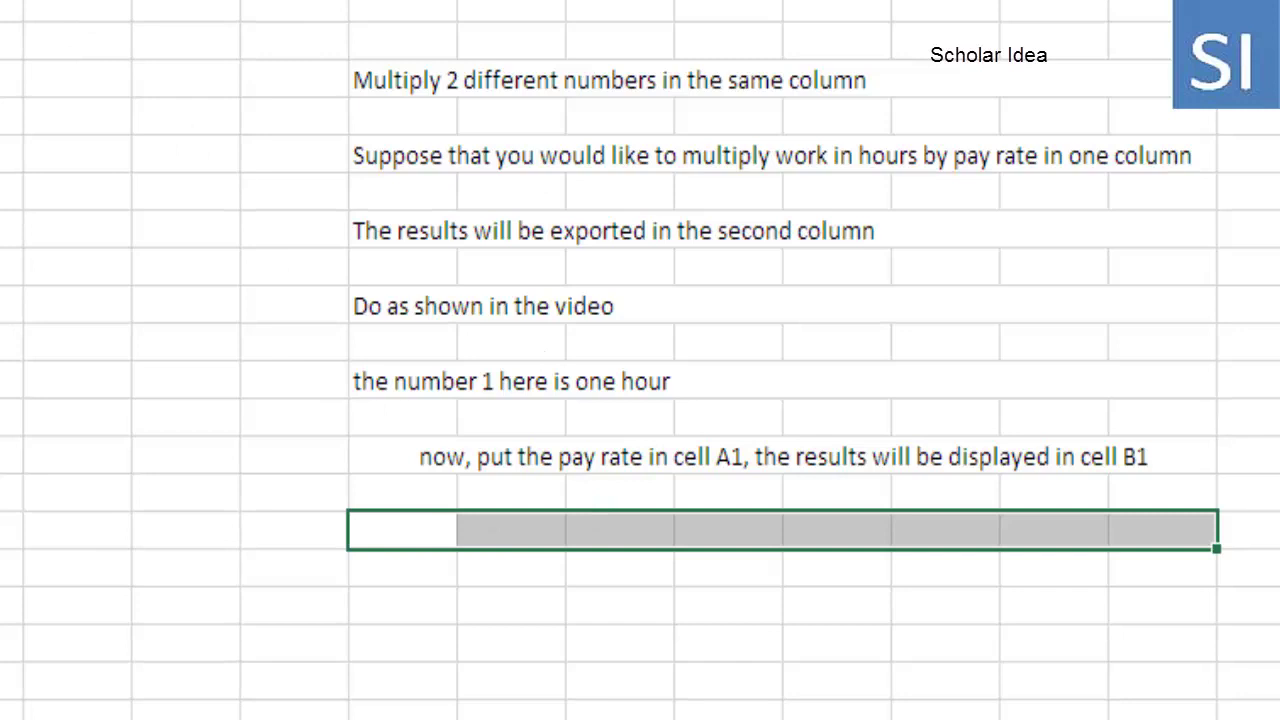
key(alt+h)
key(m)
key(c)
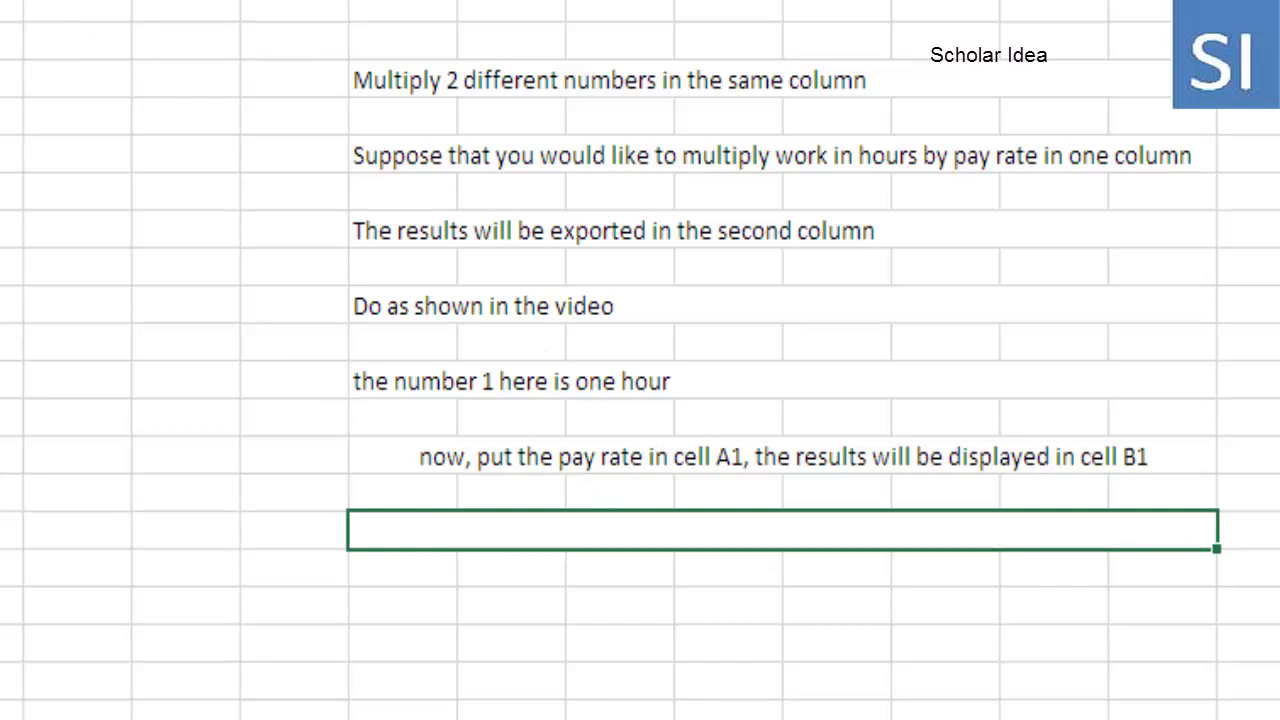
double_click(432, 517)
text(suppose that the )
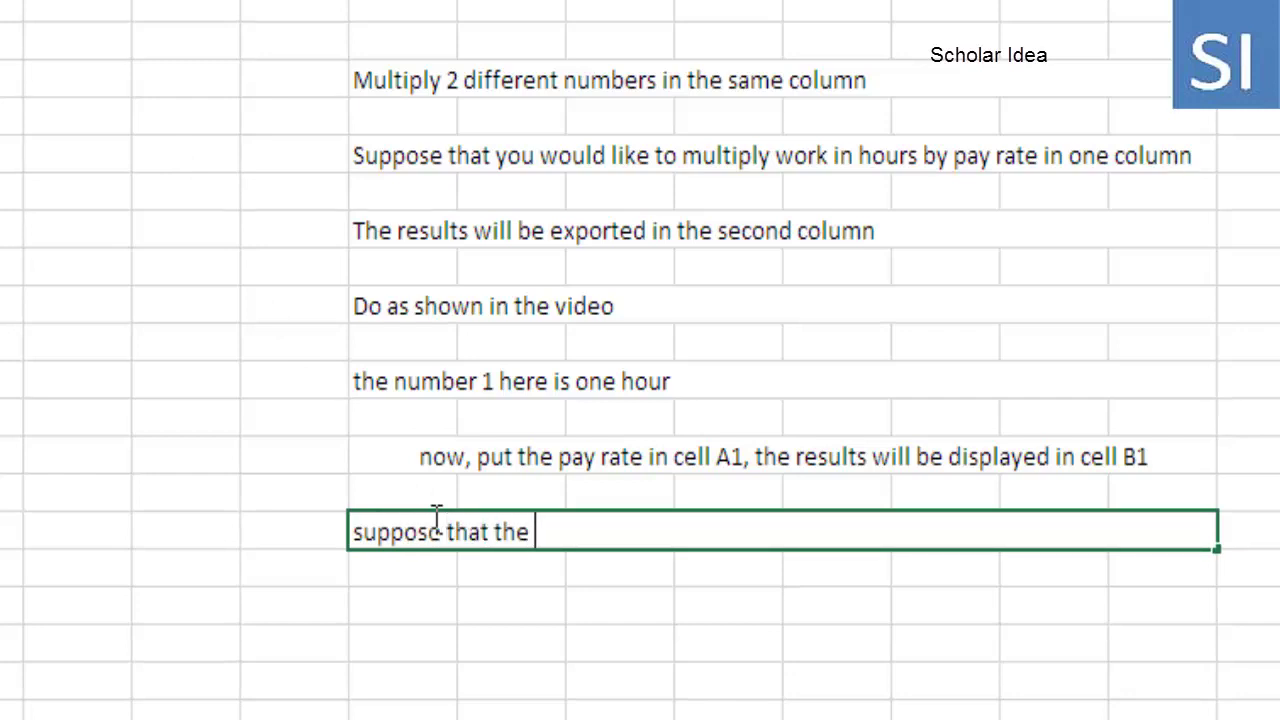
text(pay rate )
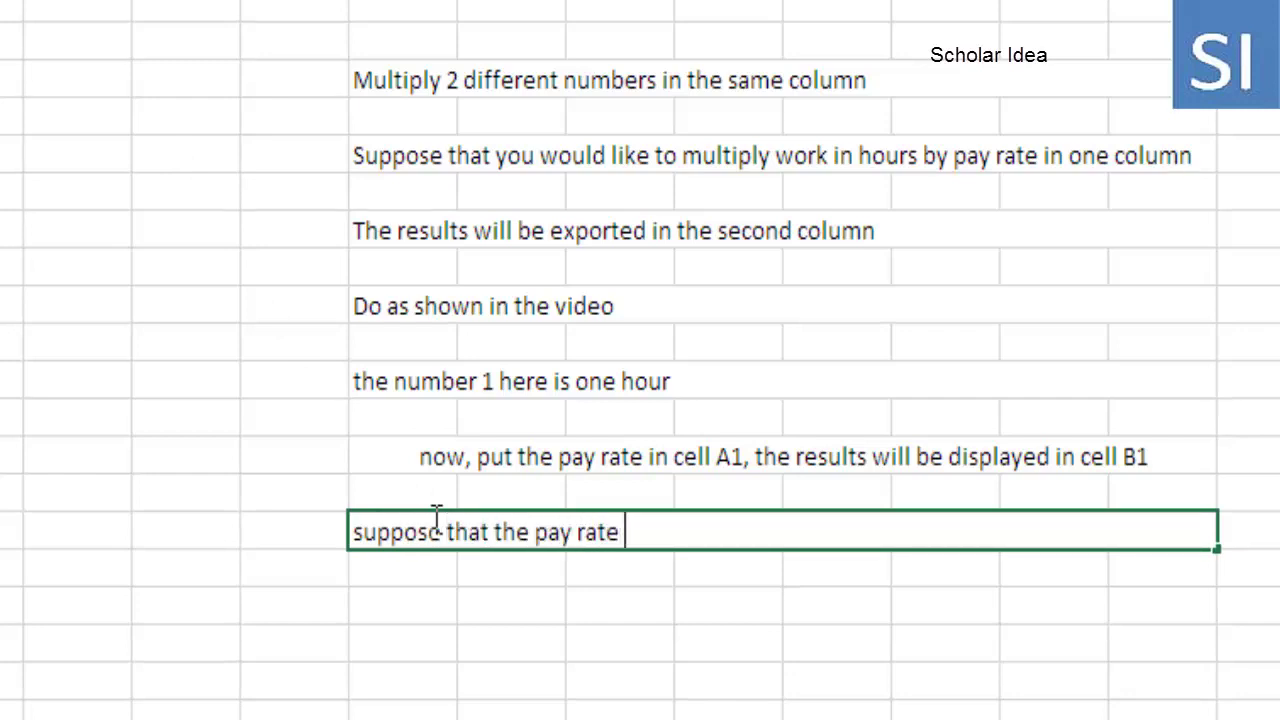
text(is 10$)
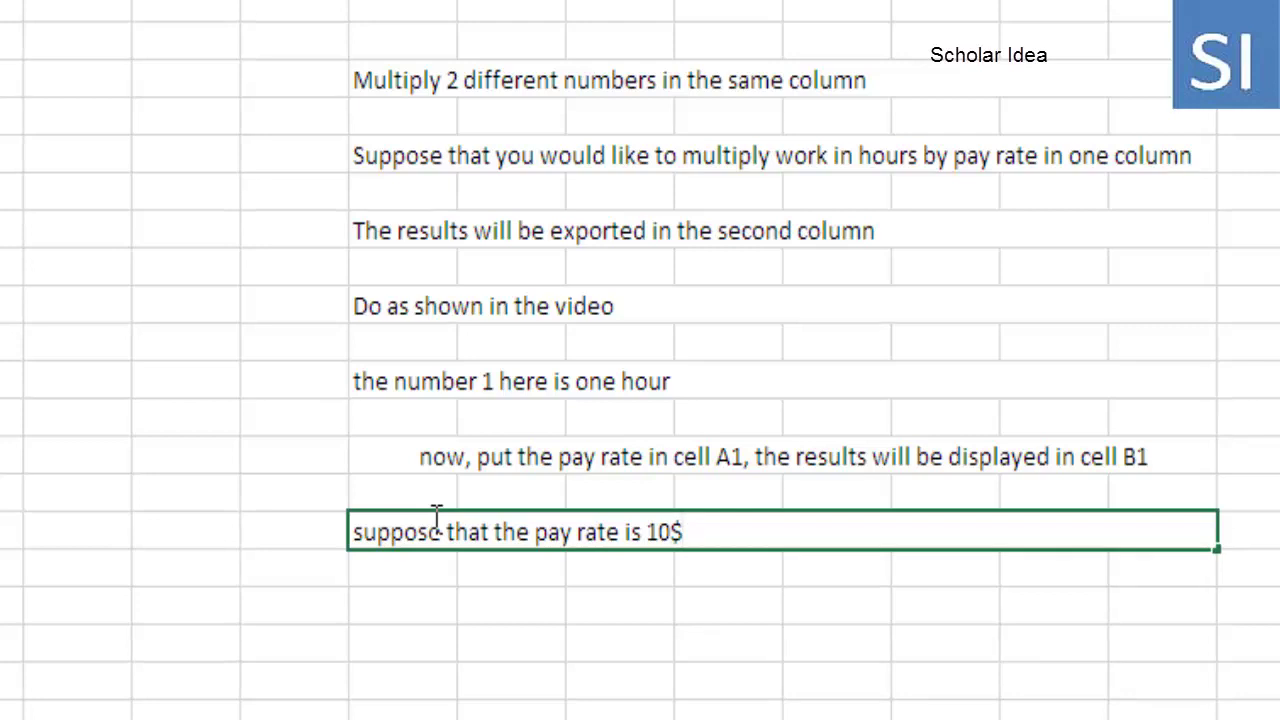
text(/hour)
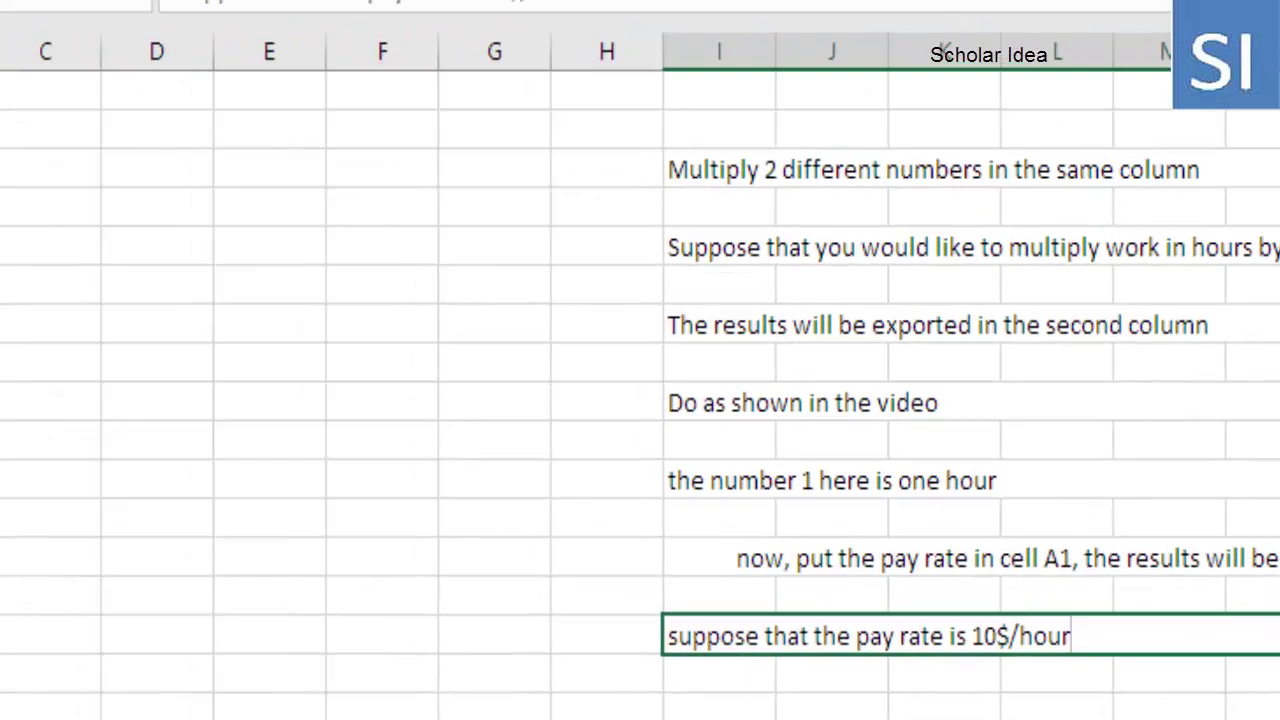
Enter the pay rate 10 in cell A1 and check the result in cell B1
click(123, 189)
double_click(123, 189)
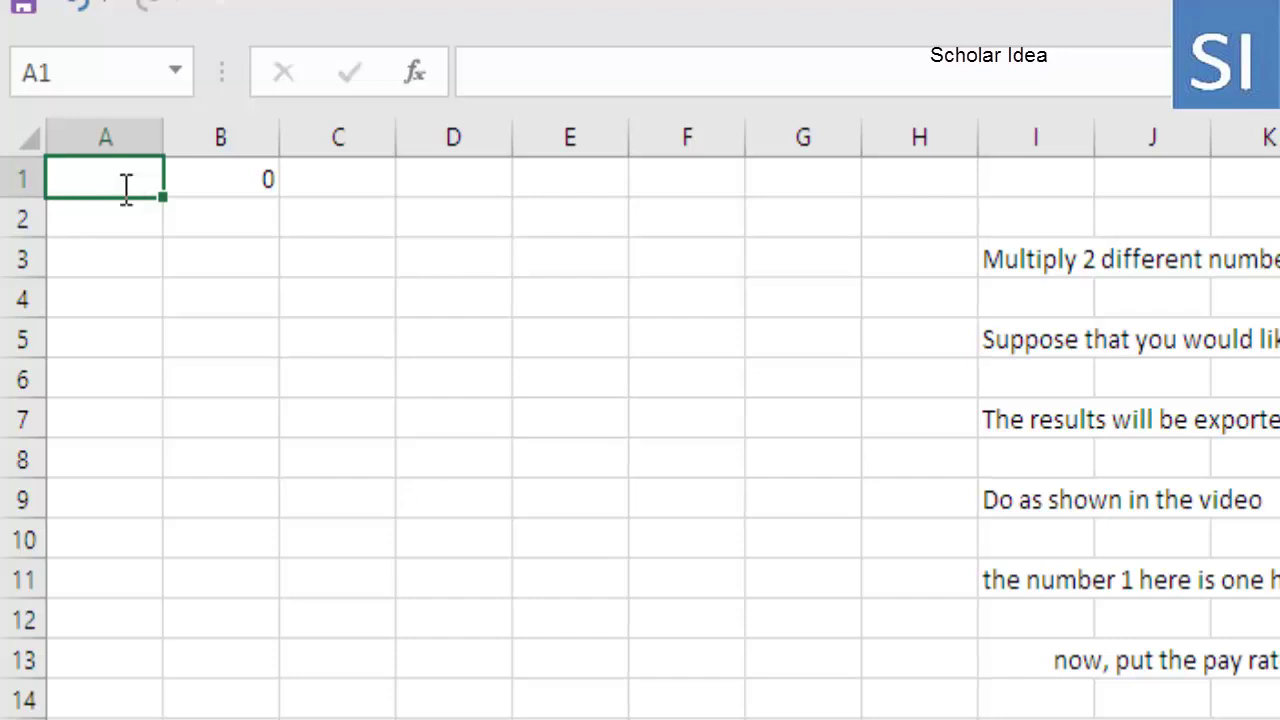
text(10)
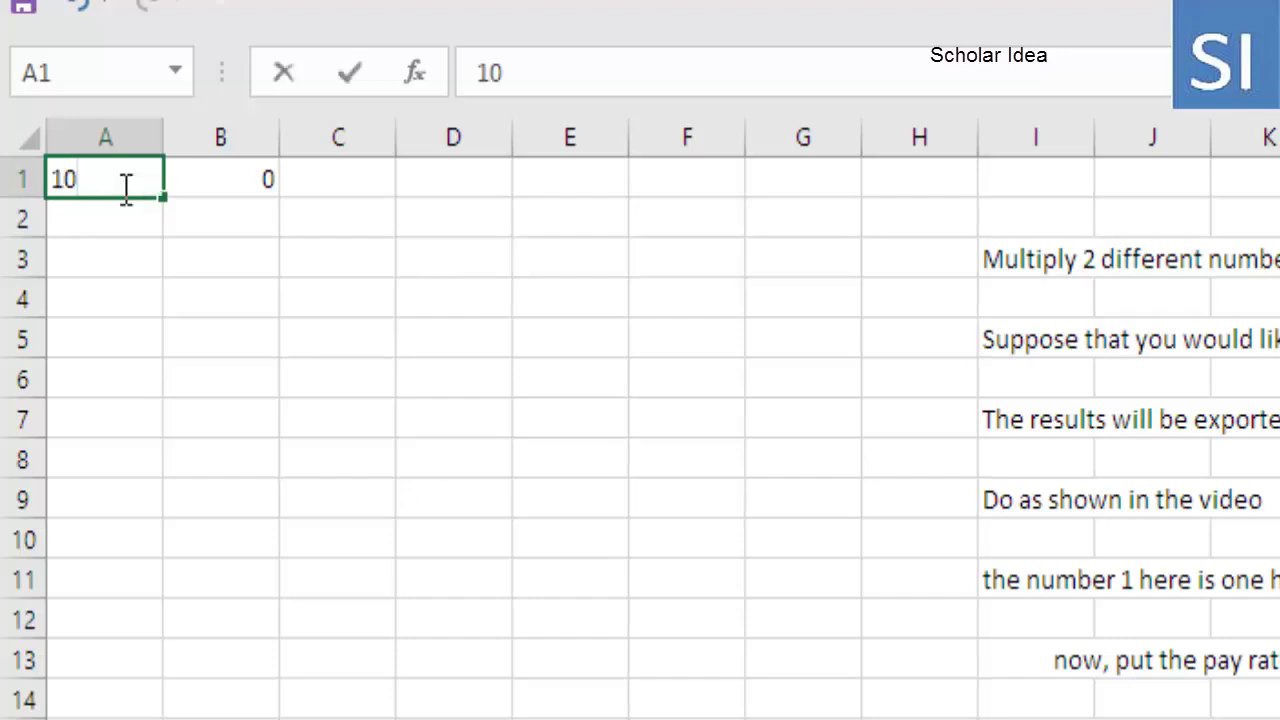
click(223, 179)
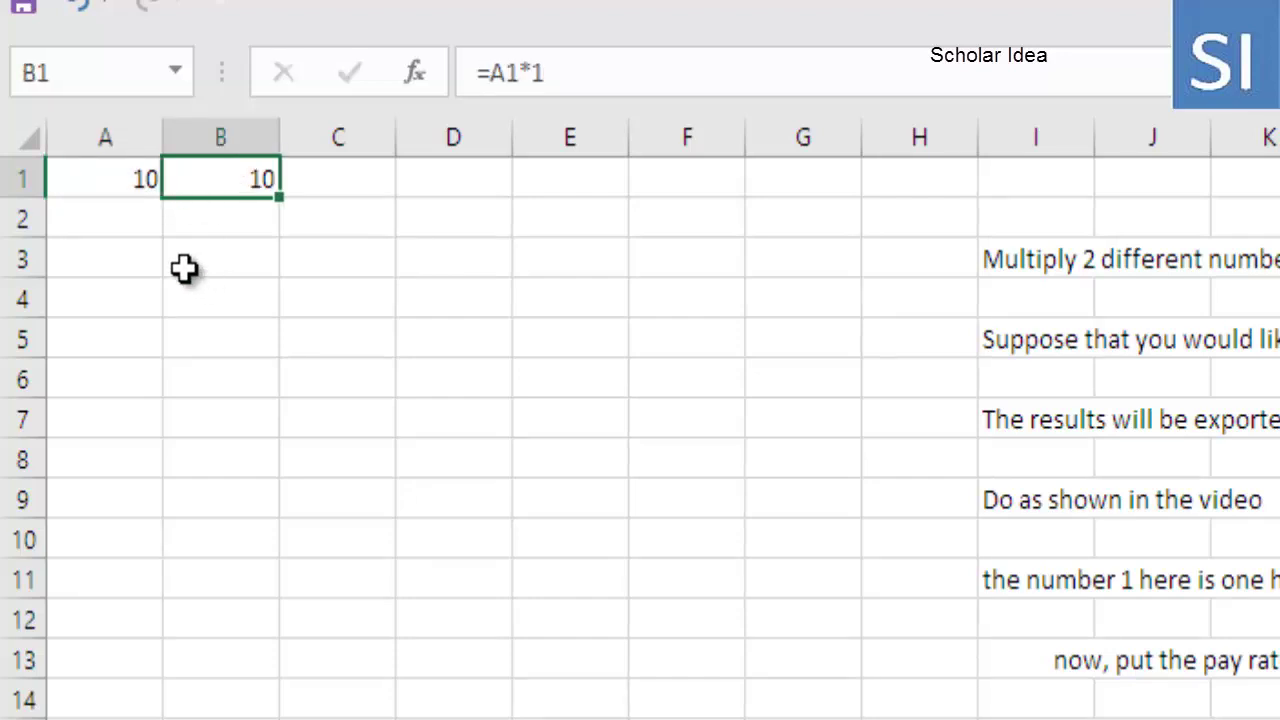
Enter the formula =A2*2 in cell B2 to multiply the value of A2 by 2 hours
click(137, 220)
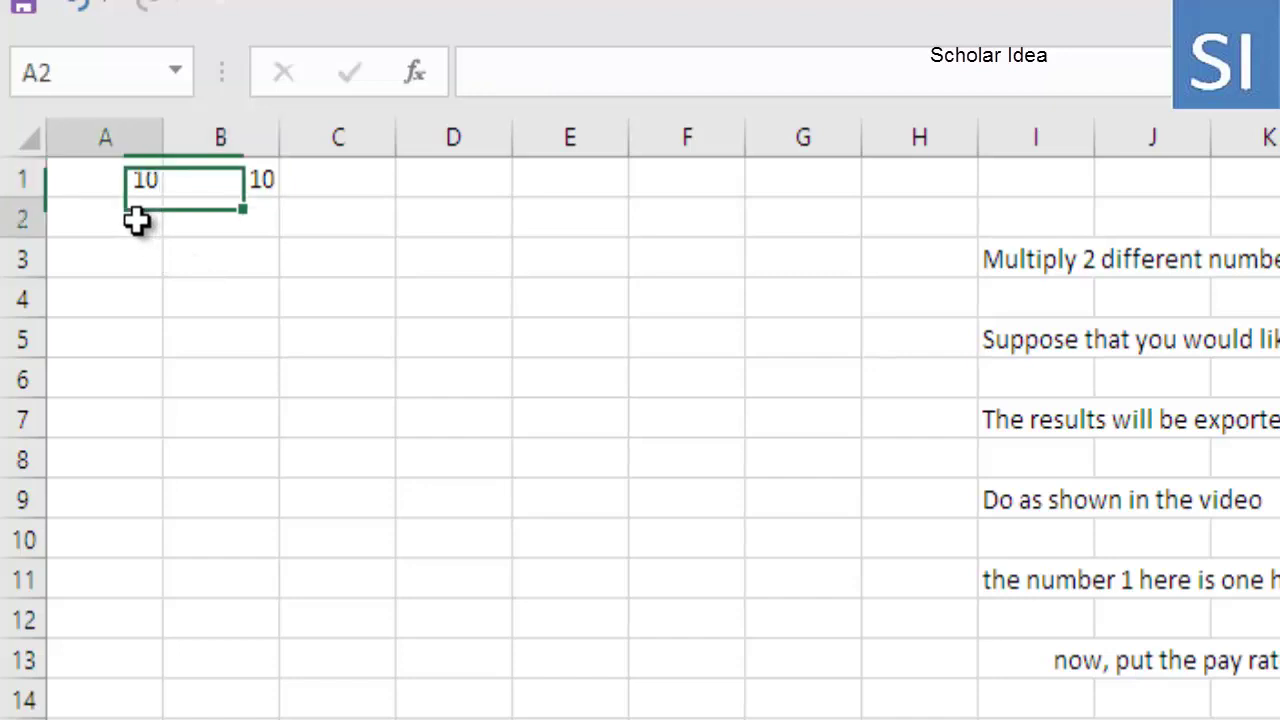
click(213, 232)
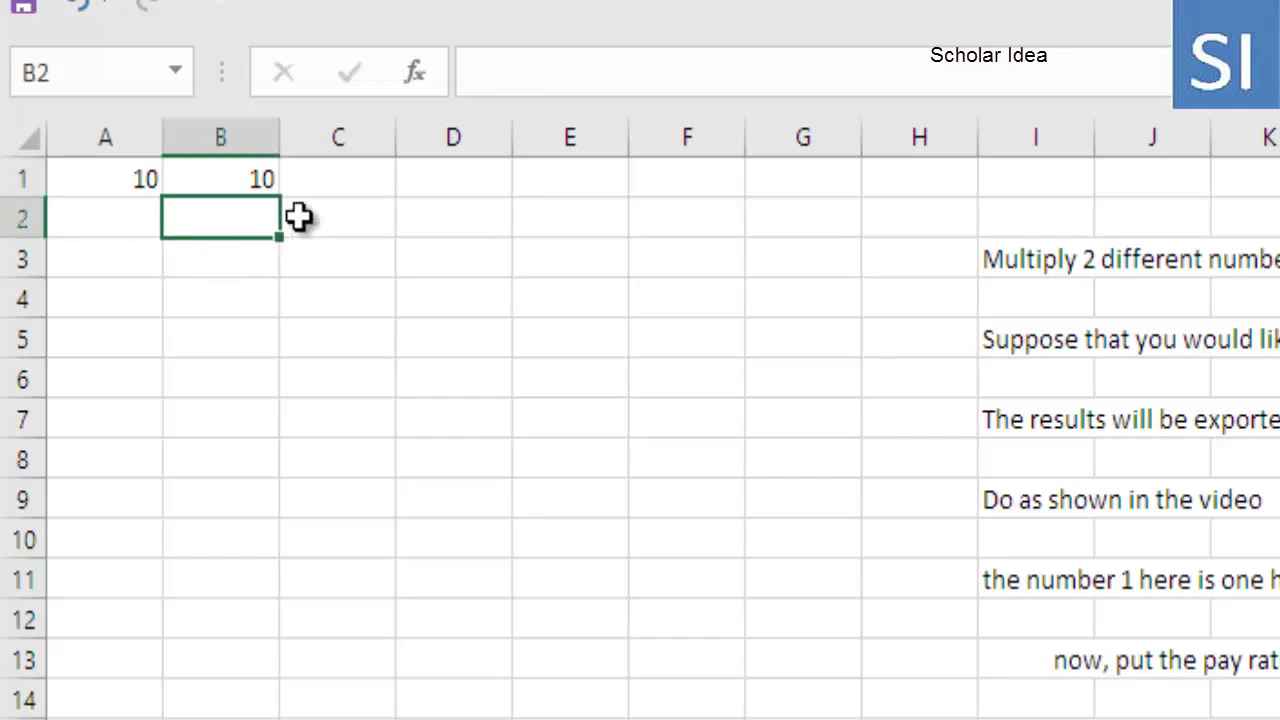
click(535, 83)
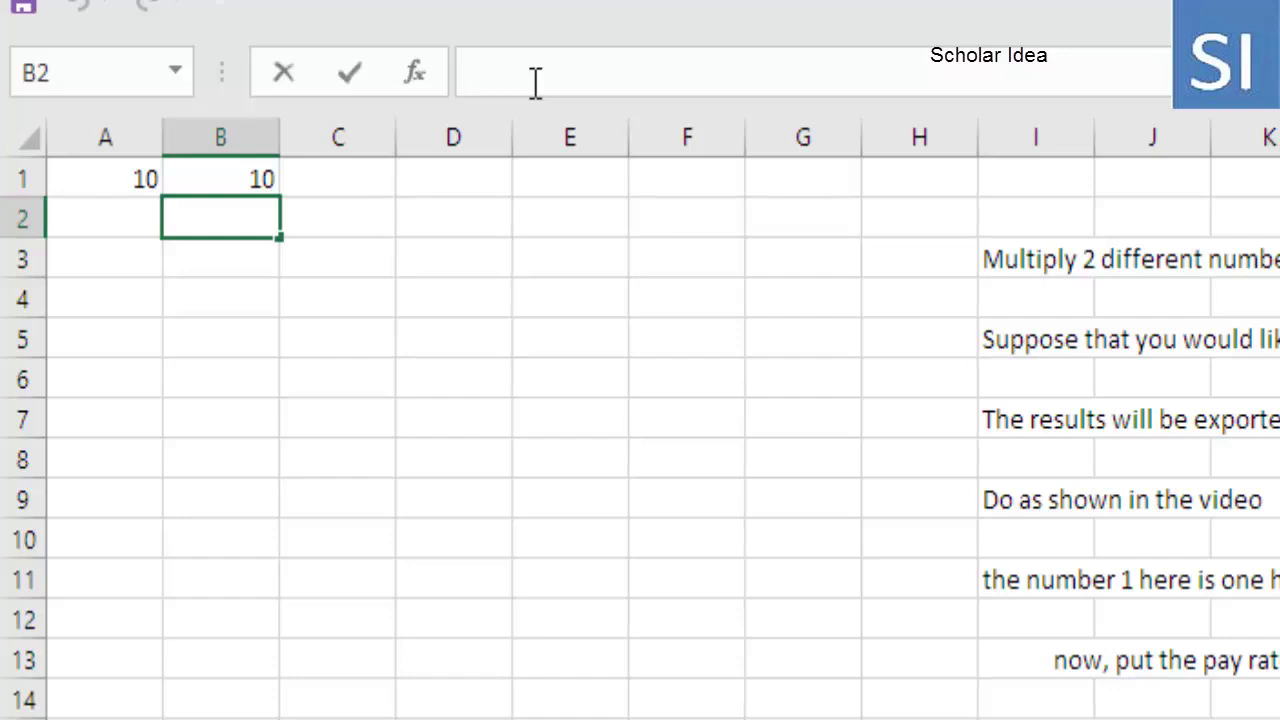
text(=)
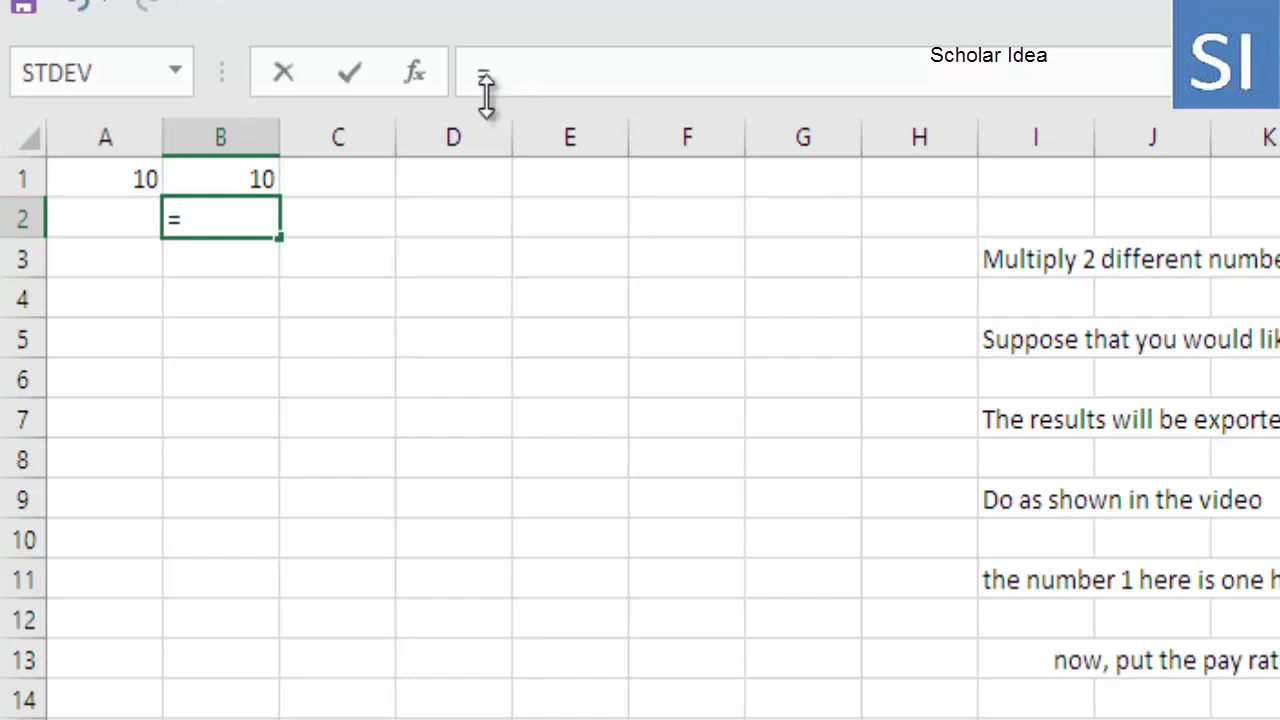
click(115, 210)
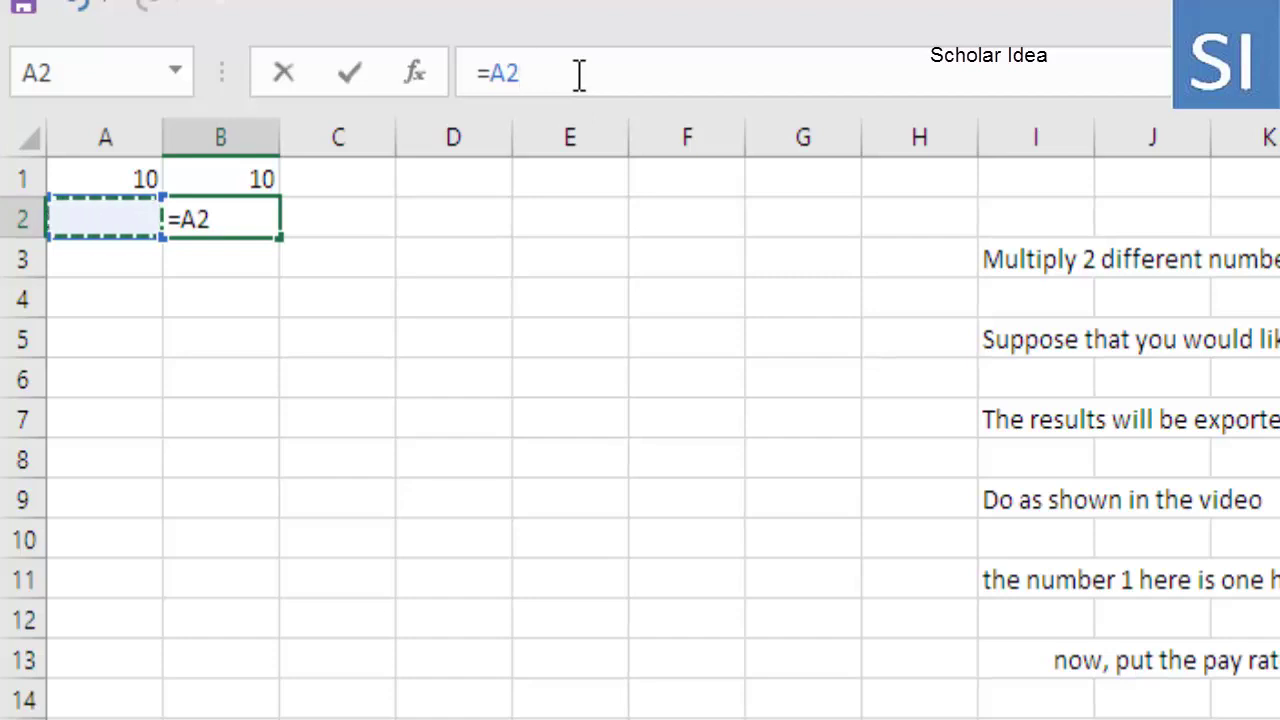
text(*)
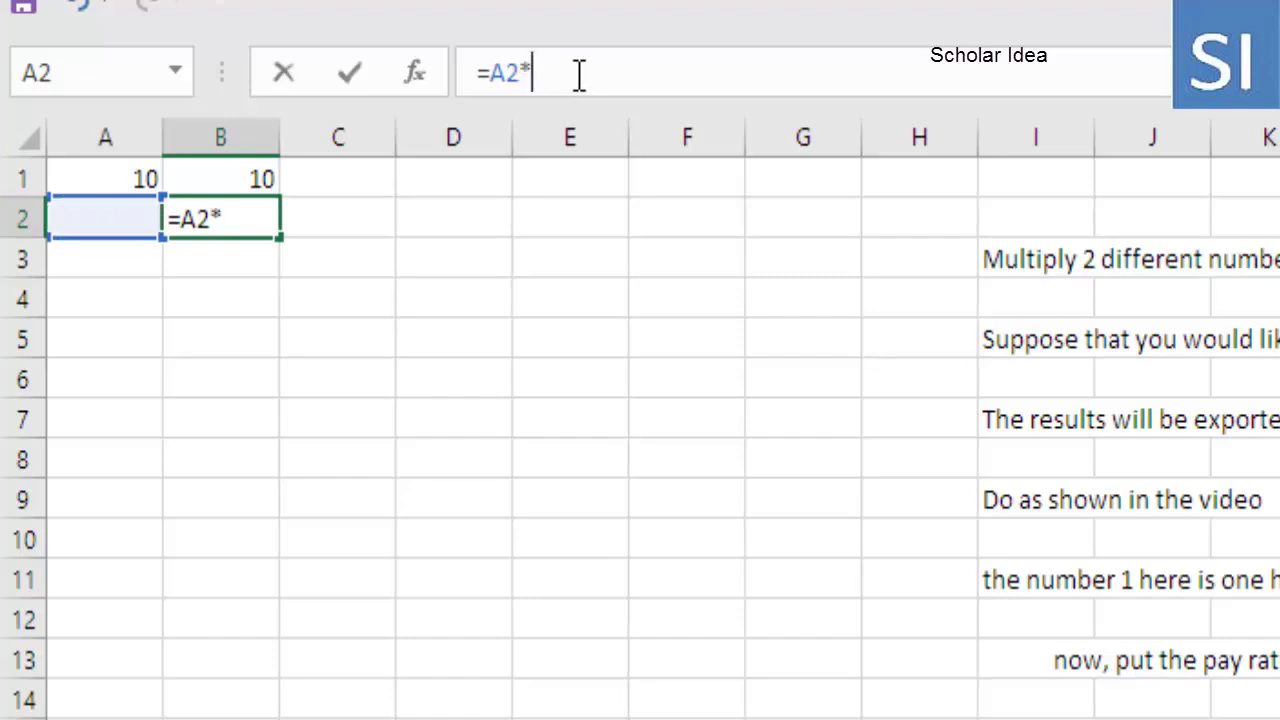
text(2)
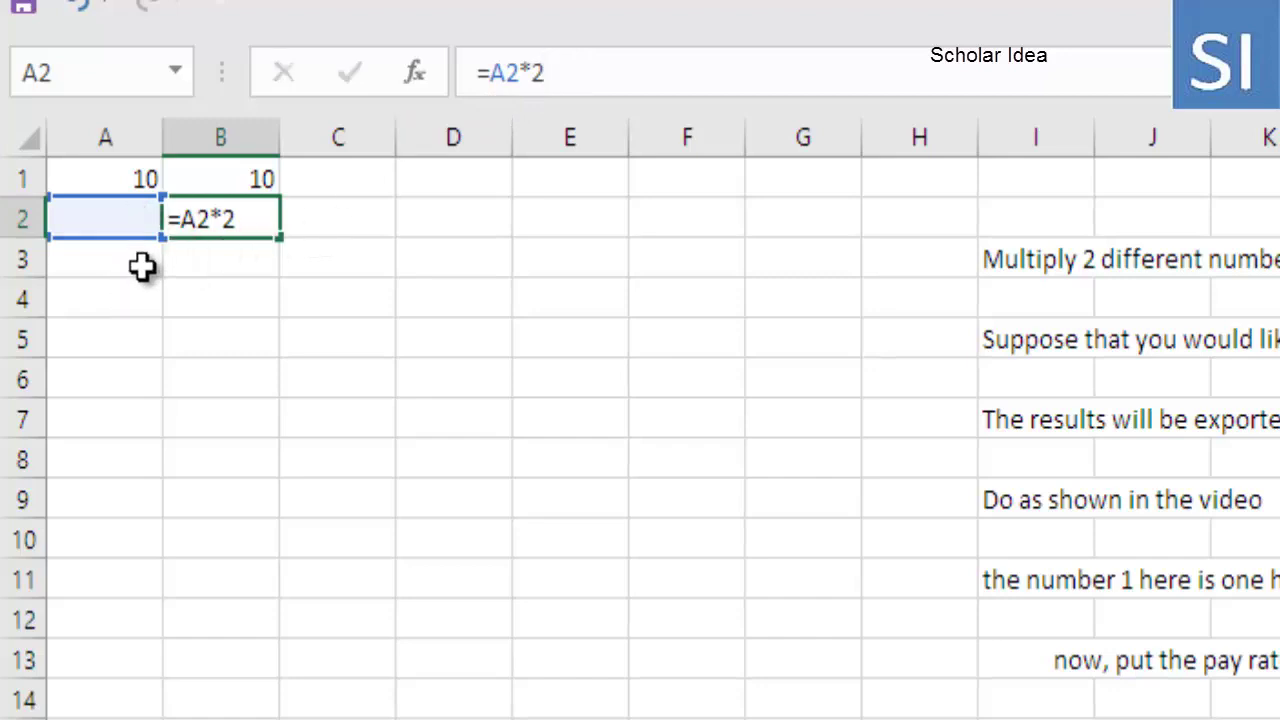
key(Return)
Enter 1 in cell A2 and check the formula result in cell B2
click(145, 216)
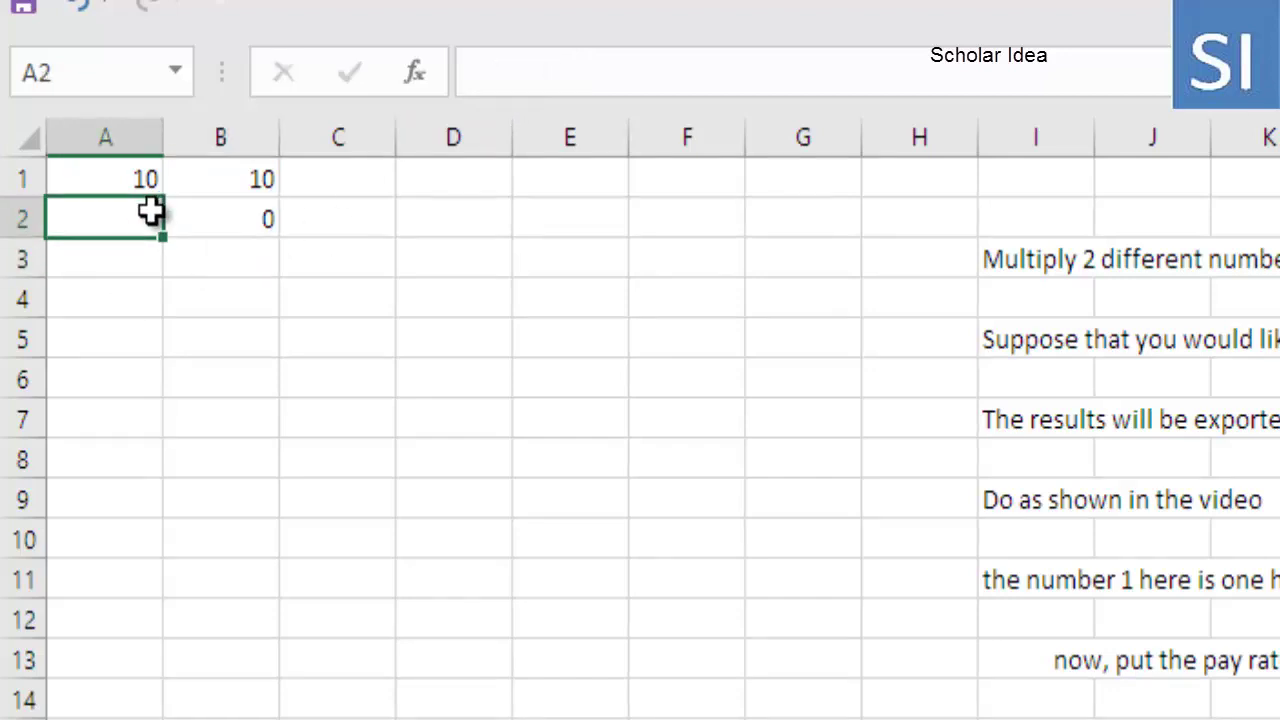
text(1)
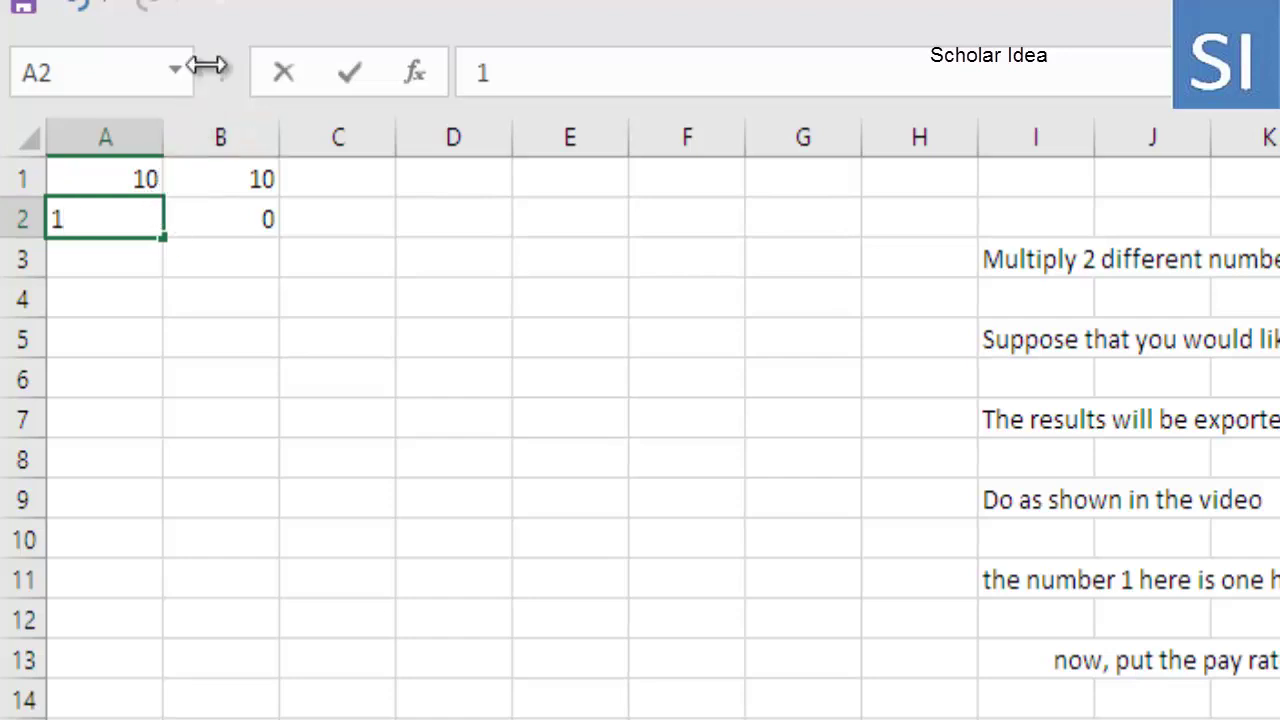
click(288, 212)
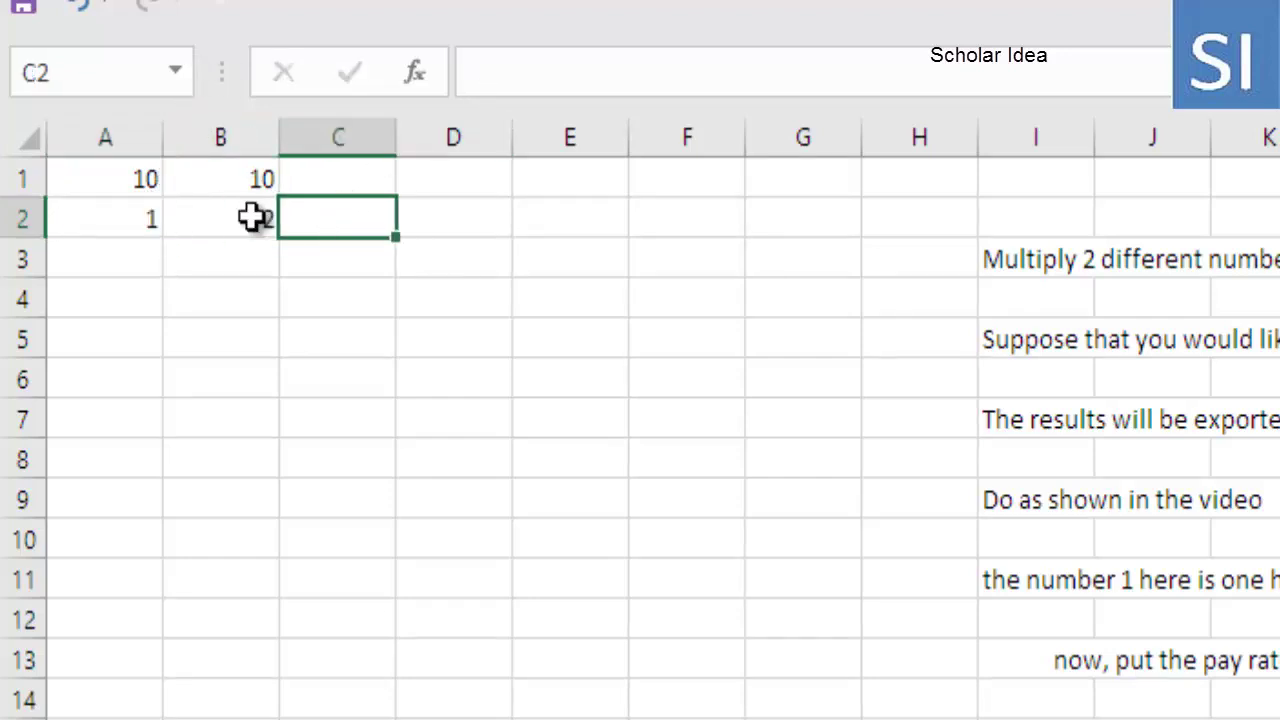
click(252, 218)
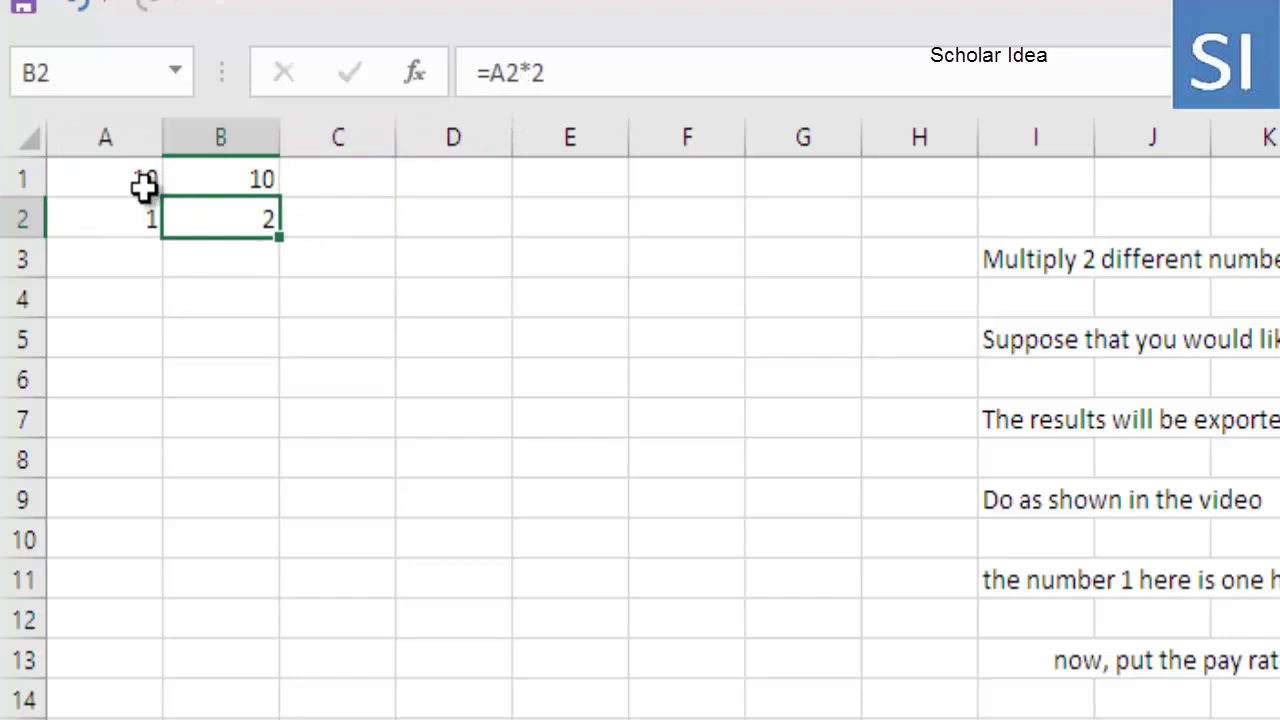
Change the pay rate in cell A2 to 10
click(134, 214)
double_click(137, 212)
text(0)
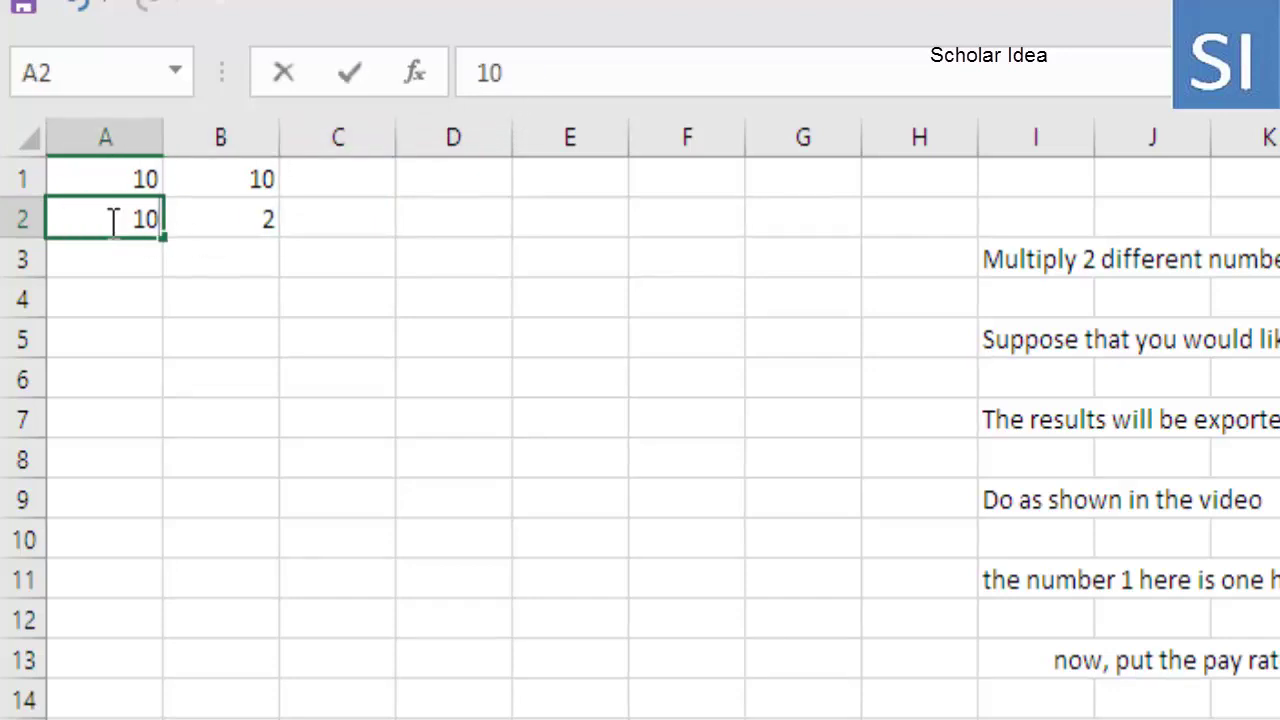
Enter the formula =A3*3 in cell B3 to multiply the value of A3 by 3 hours
click(222, 250)
click(548, 80)
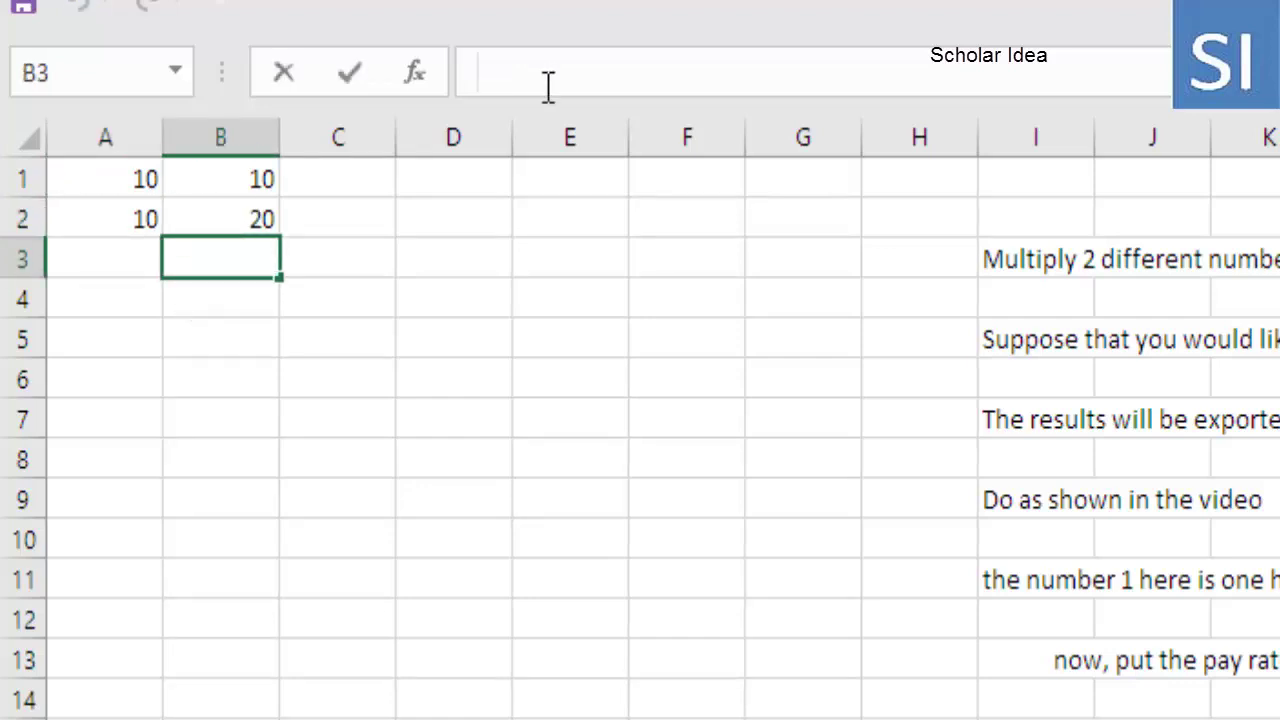
text(=)
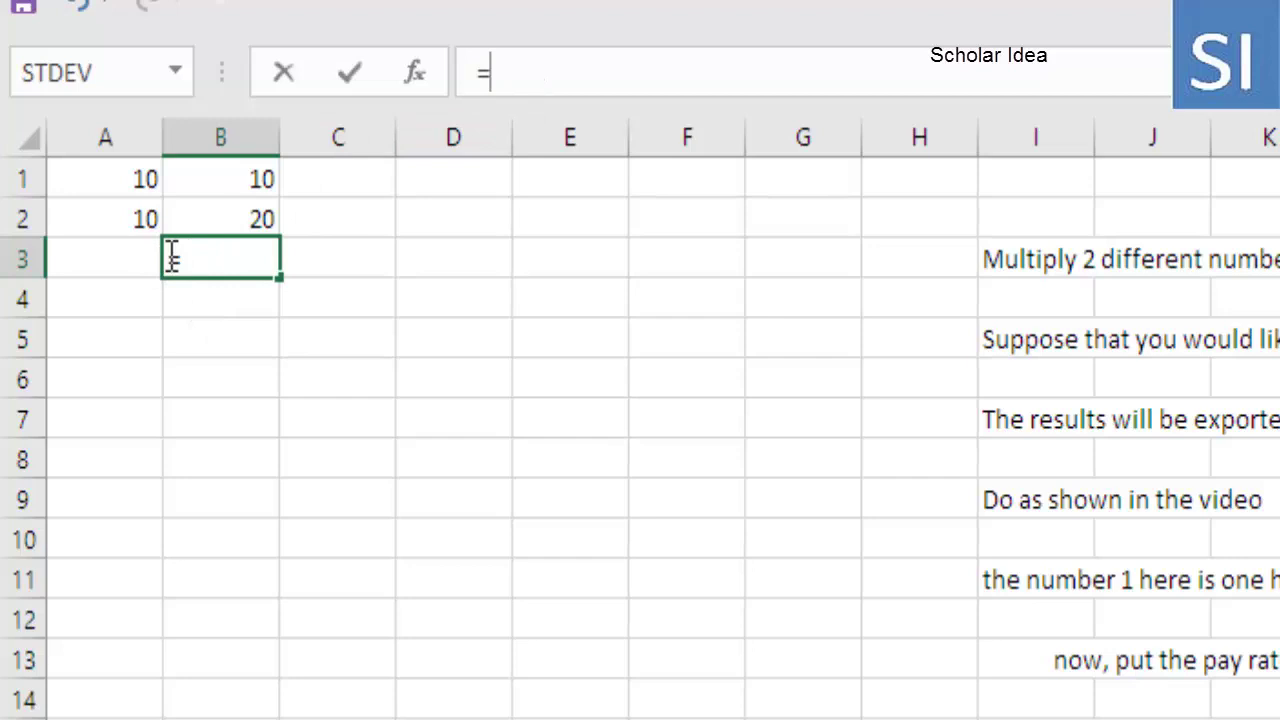
click(99, 248)
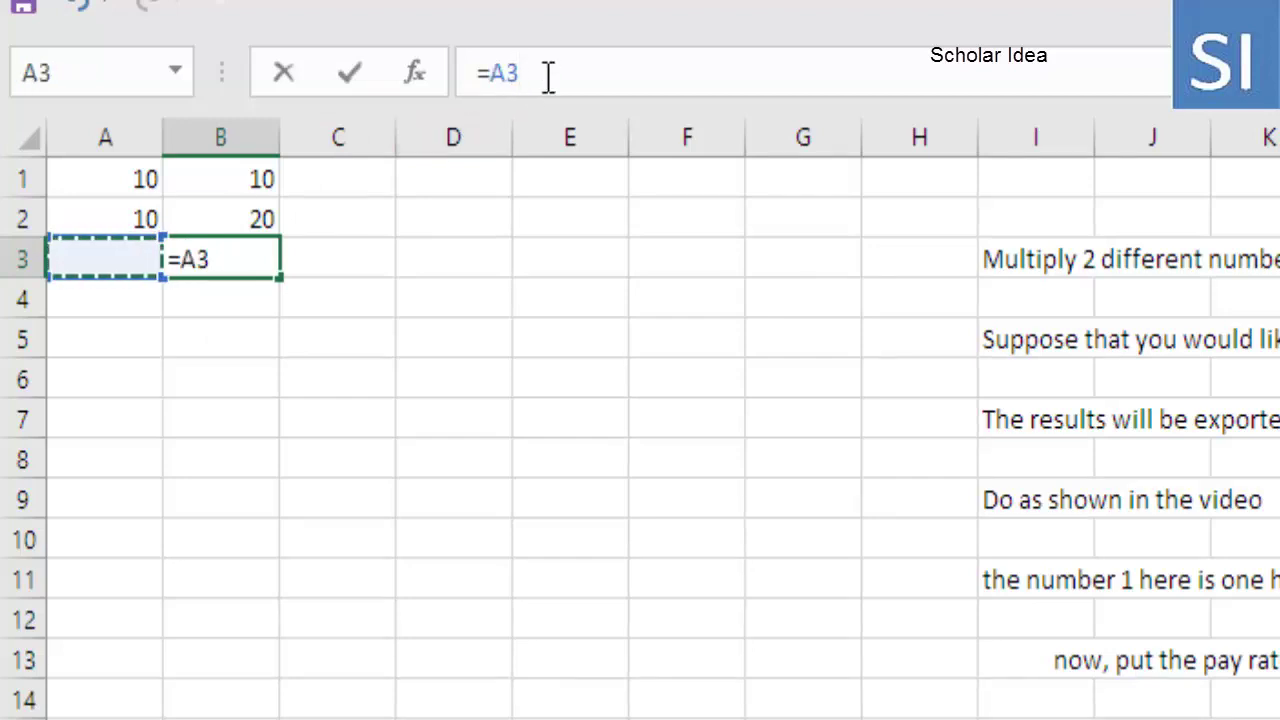
text(*)
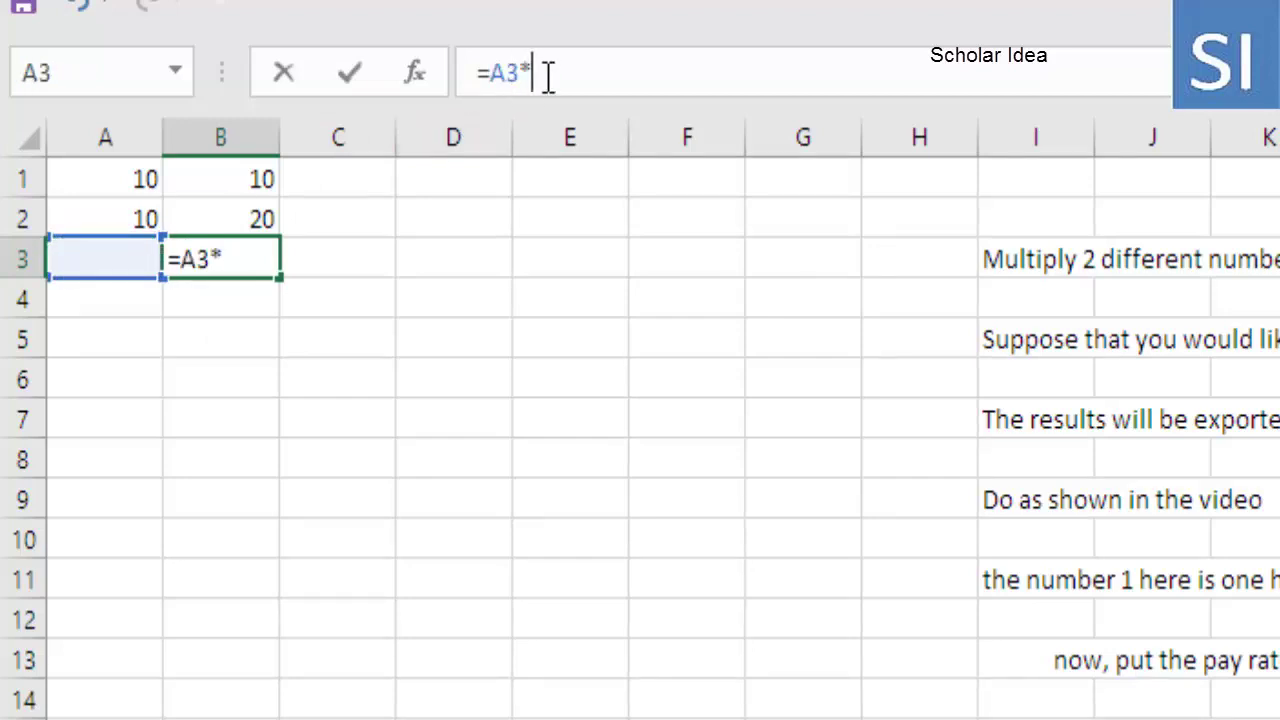
text(3)
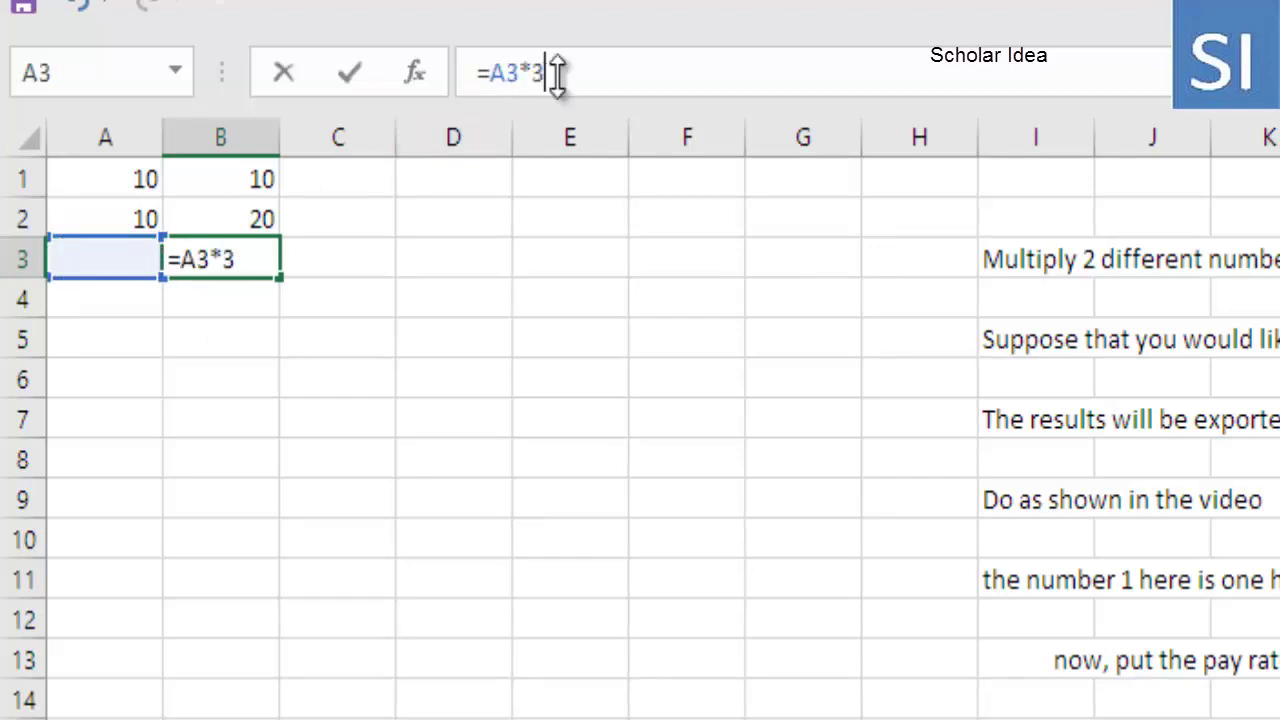
click(130, 289)
Enter the pay rate 10 in cell A3 and check the result in cell B3
click(131, 260)
text(1)
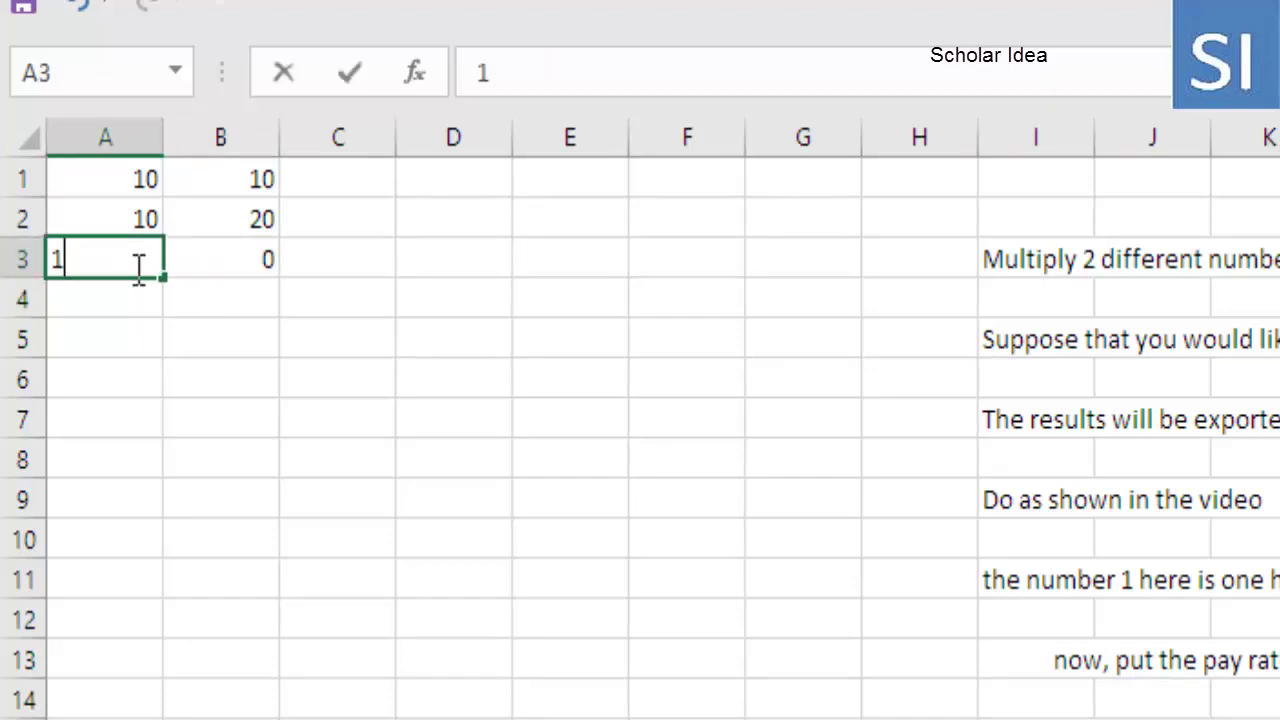
text(0)
click(145, 293)
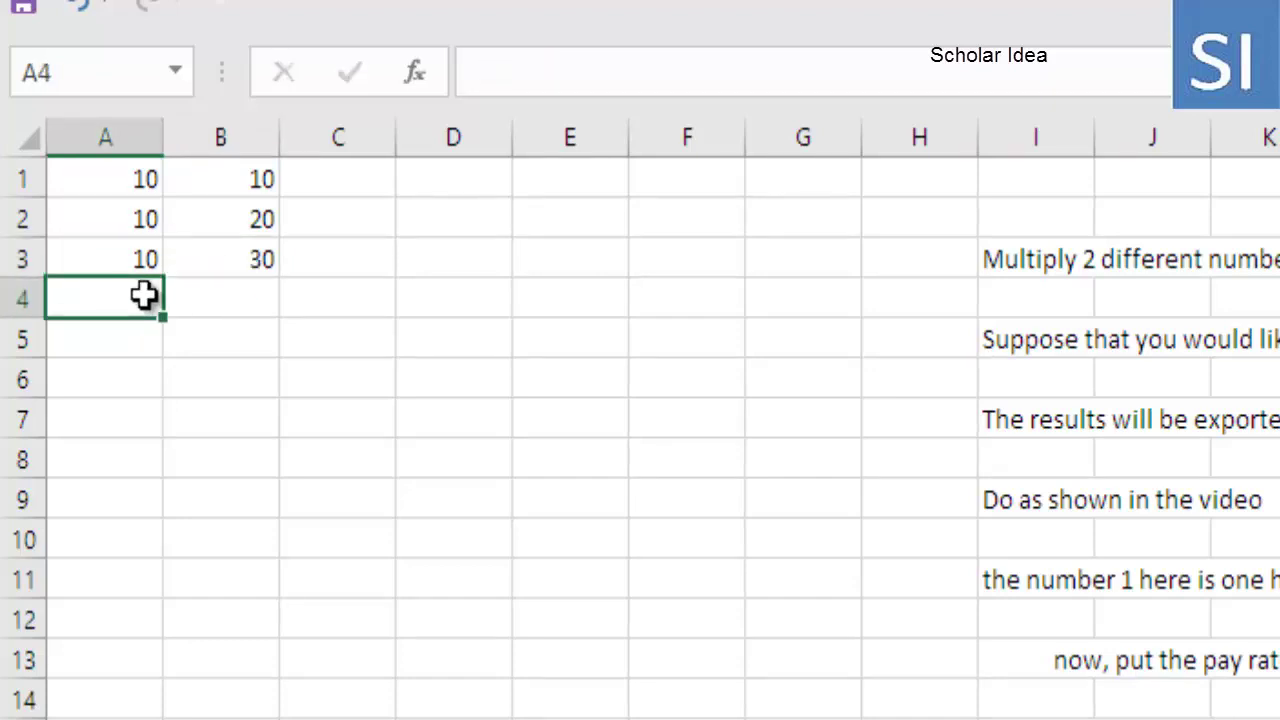
click(191, 260)
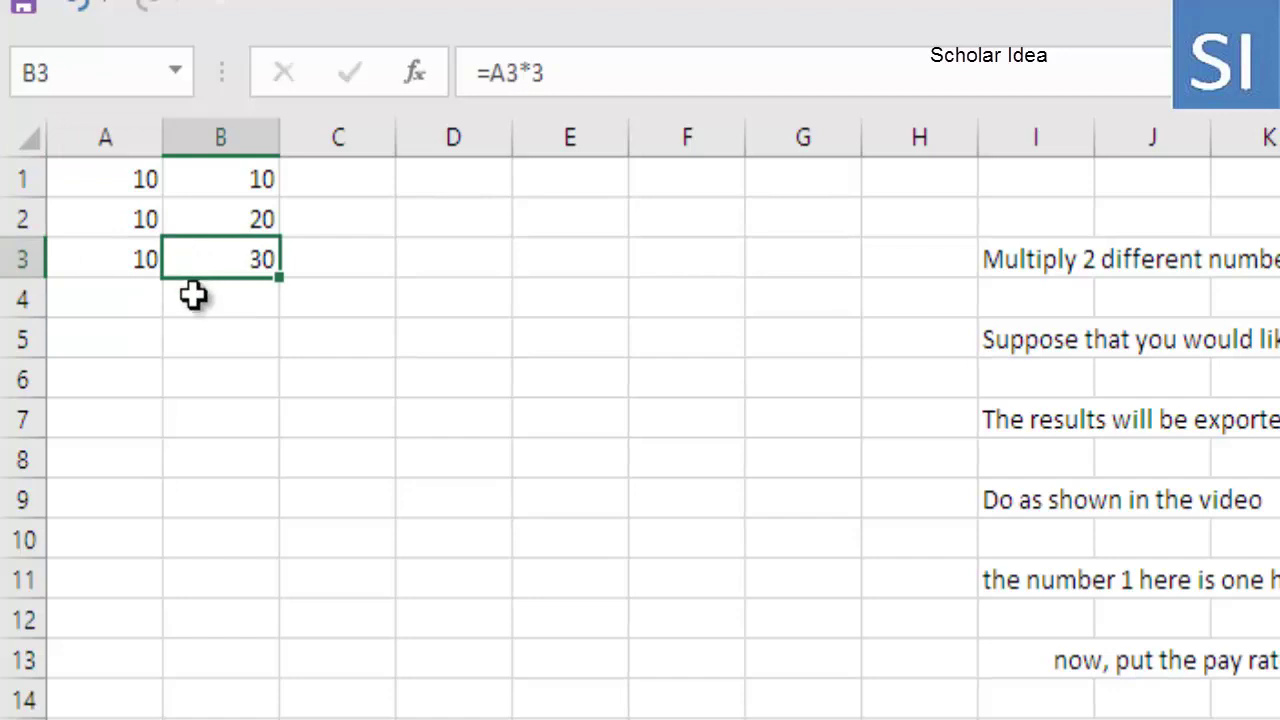
Enter the formula =A4*4 in cell B4 to multiply the value of A4 by 4 hours
click(192, 295)
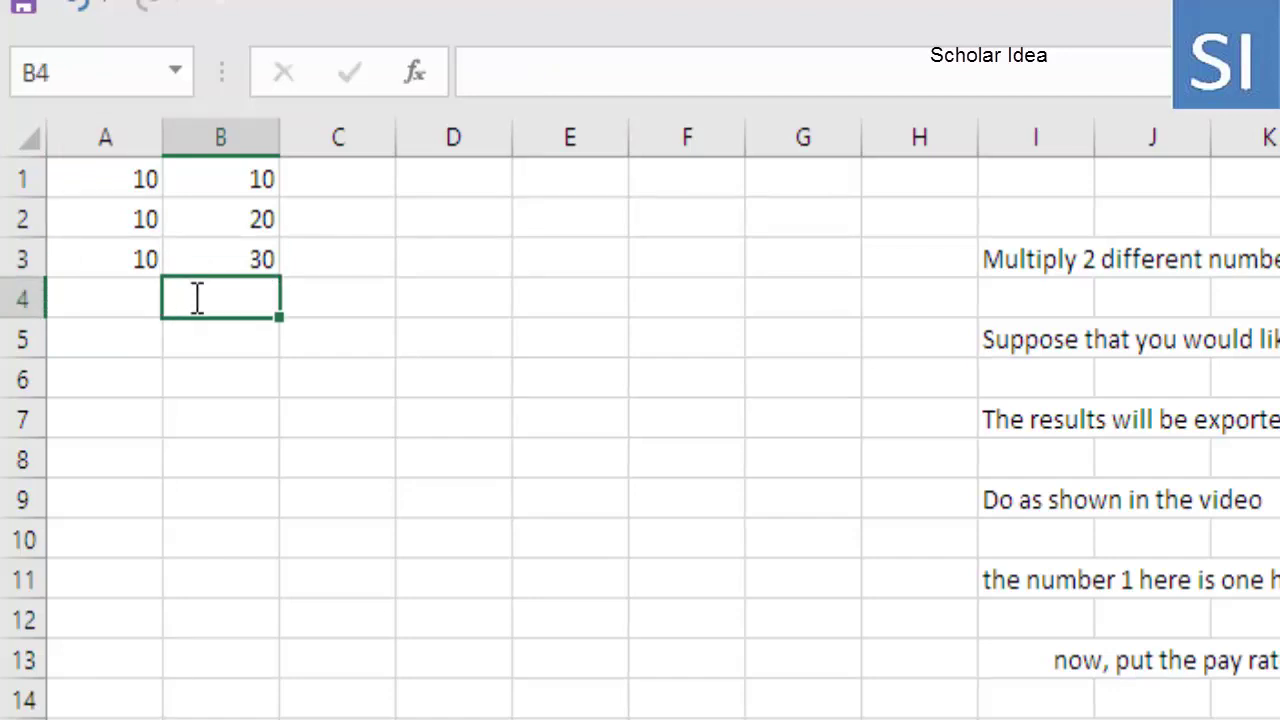
text(=)
click(114, 294)
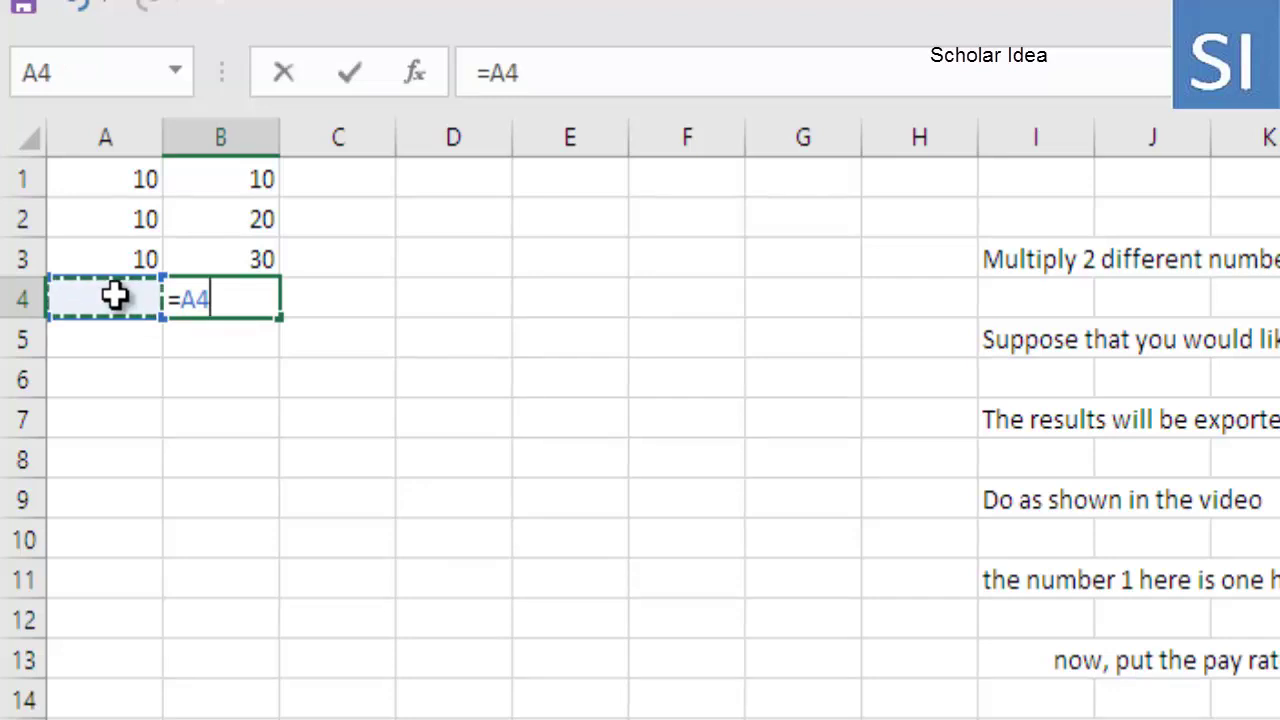
text(*)
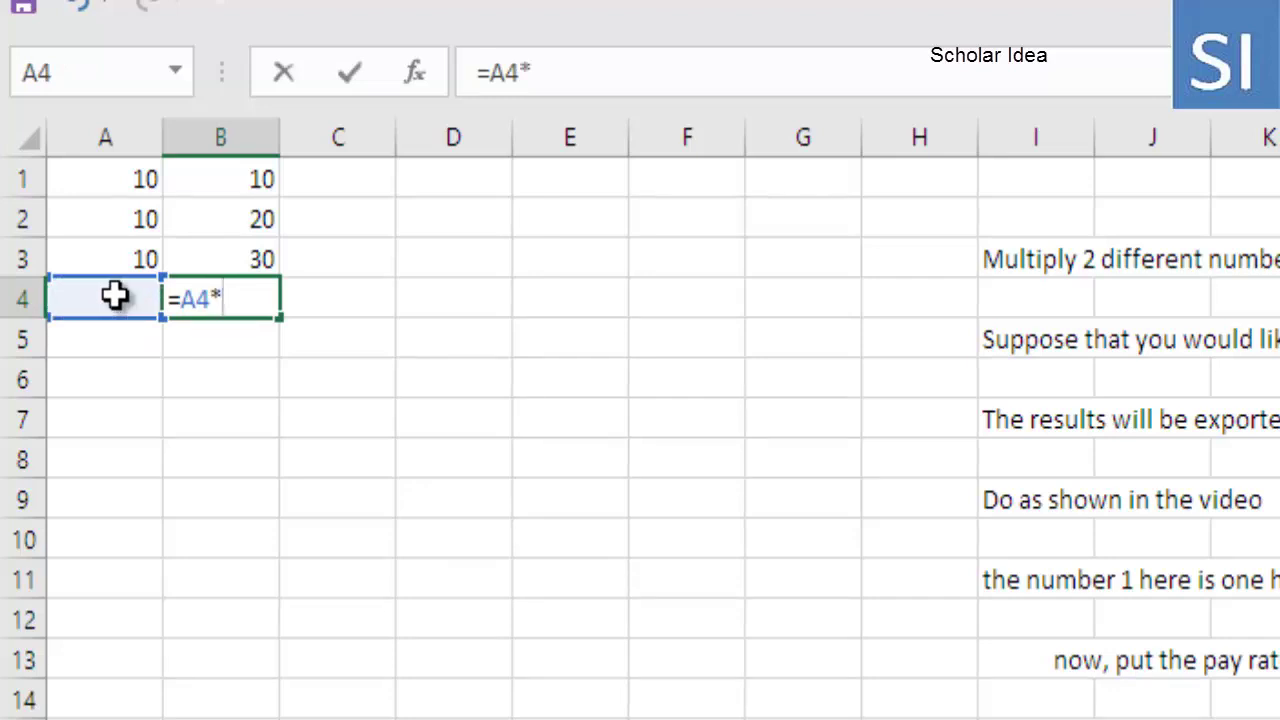
text(4)
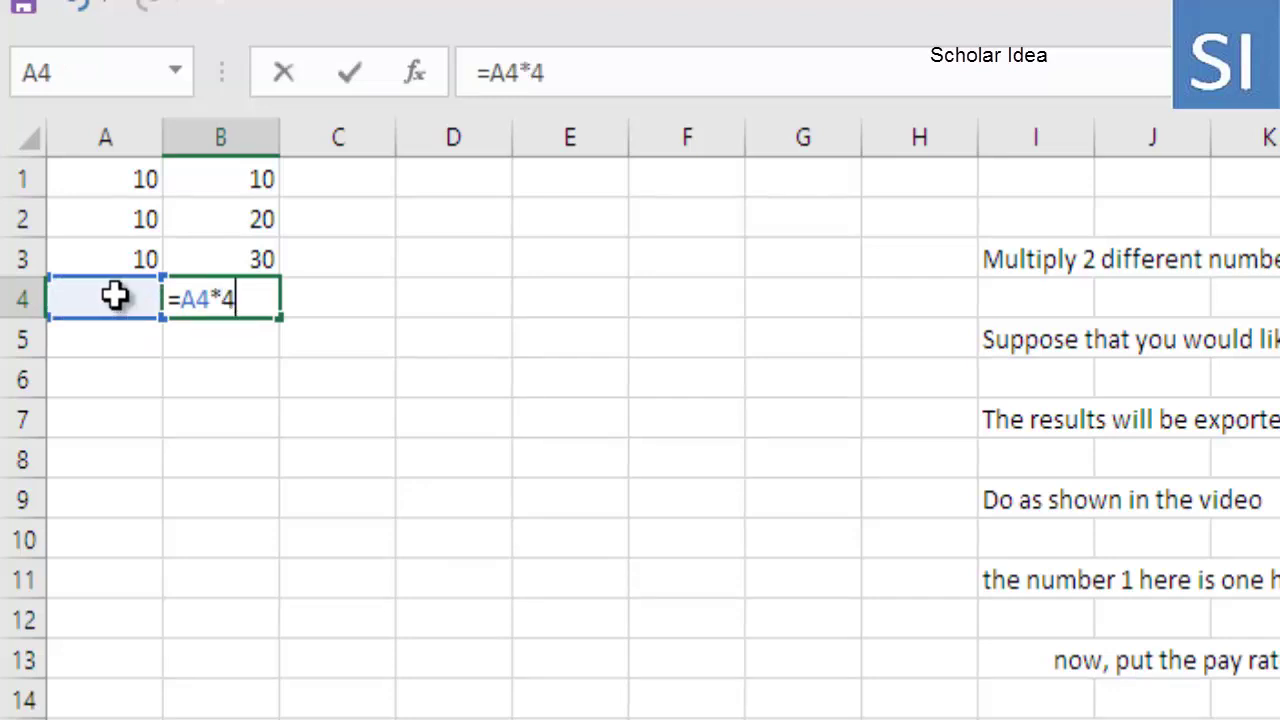
click(117, 362)
Enter the pay rate 10 in cell A4
click(129, 316)
double_click(129, 316)
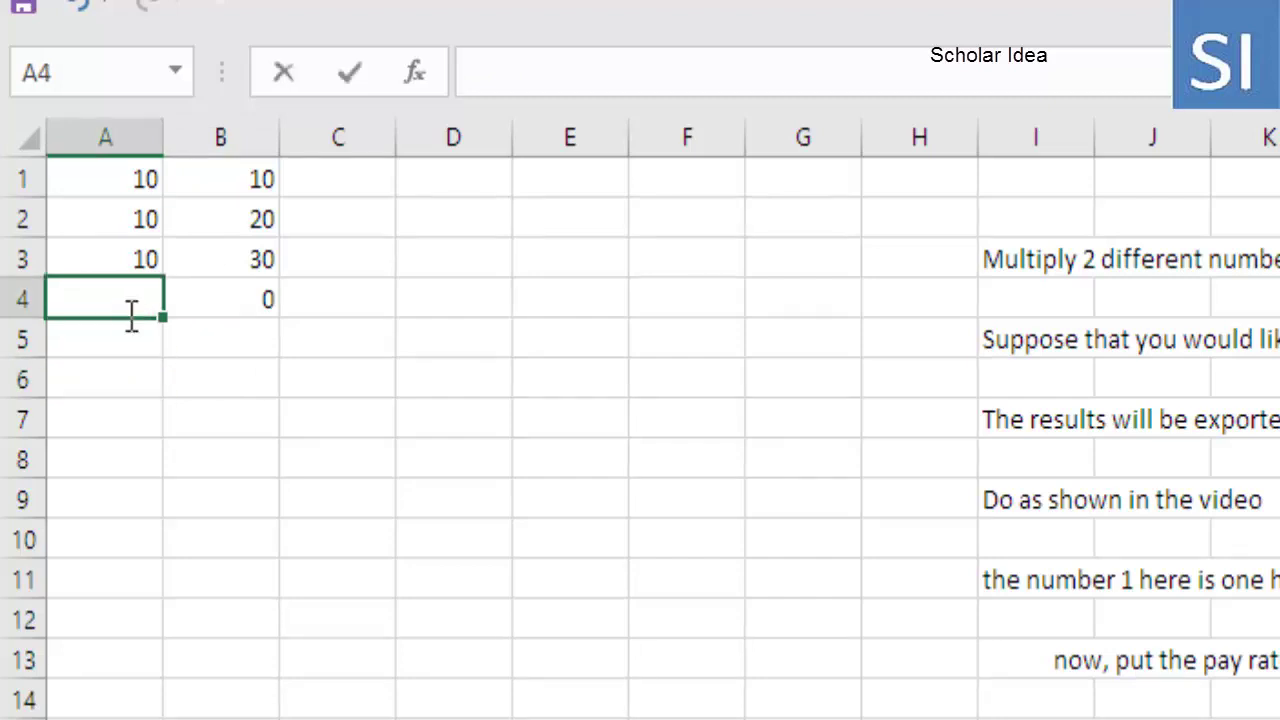
text(10)
click(217, 366)
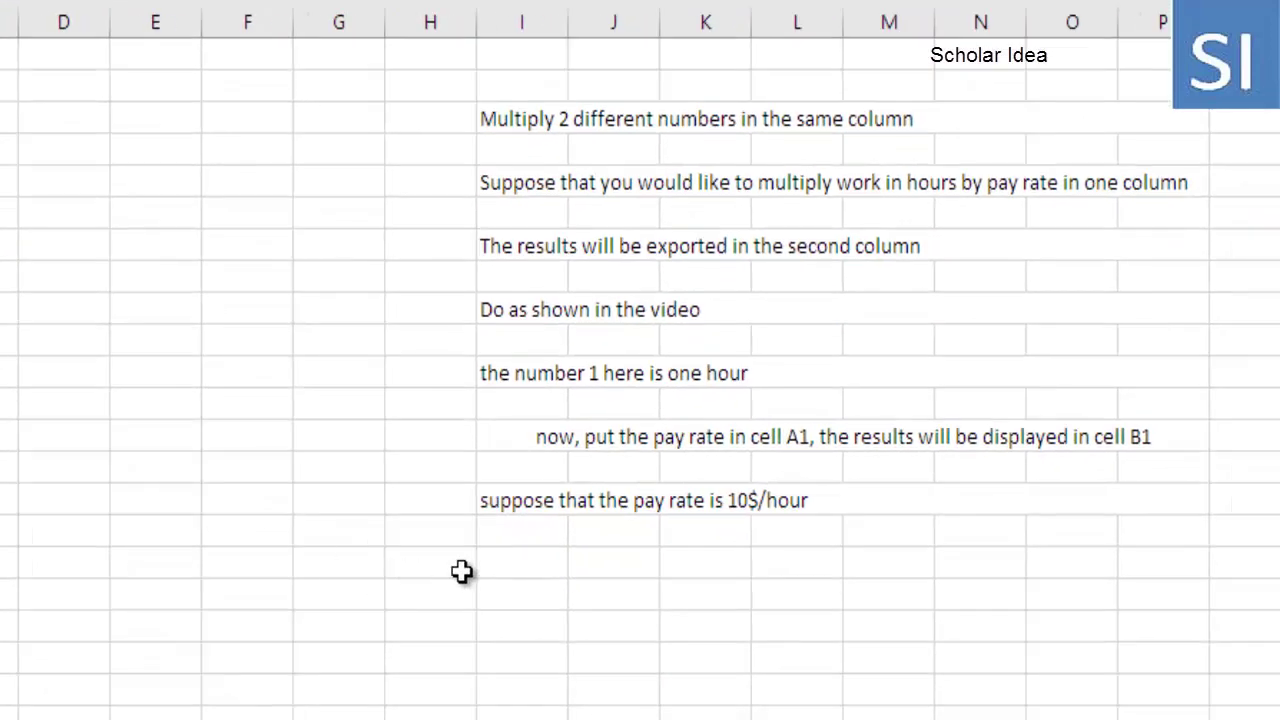
Enter the note "if you changed the pay rate, the results will be changed automatically" in cell I17
click(527, 575)
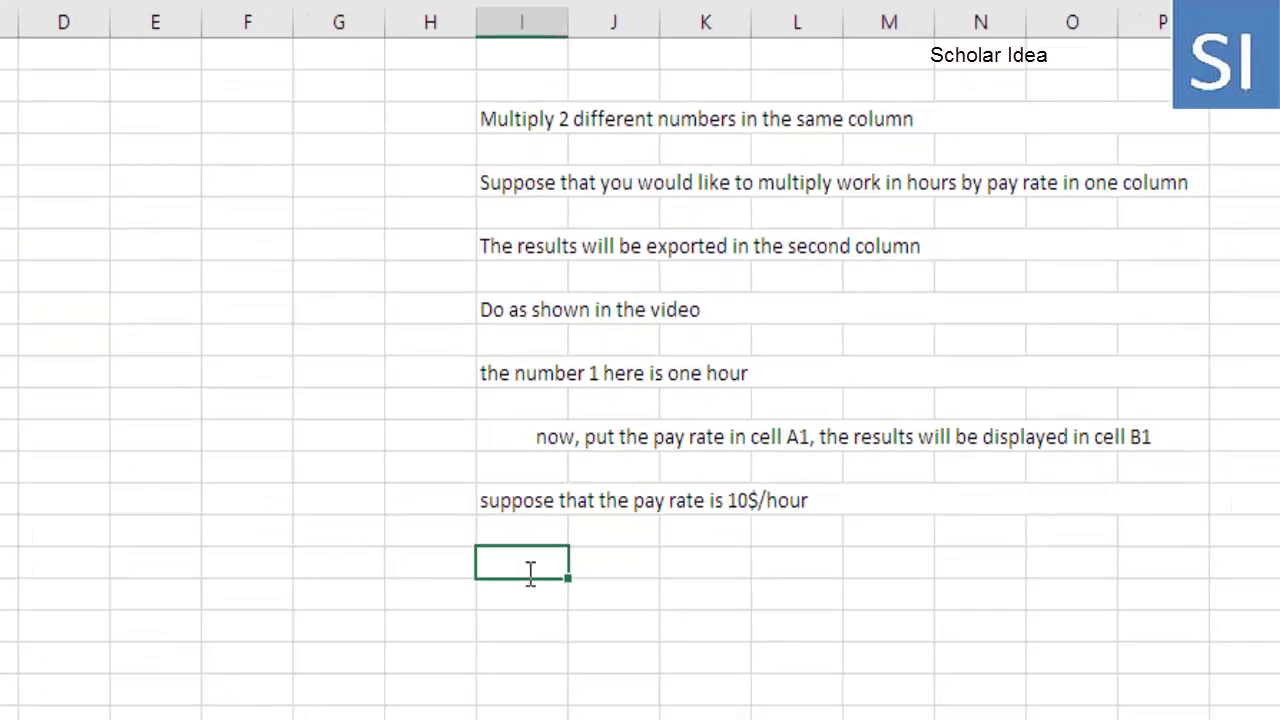
text(if you cha)
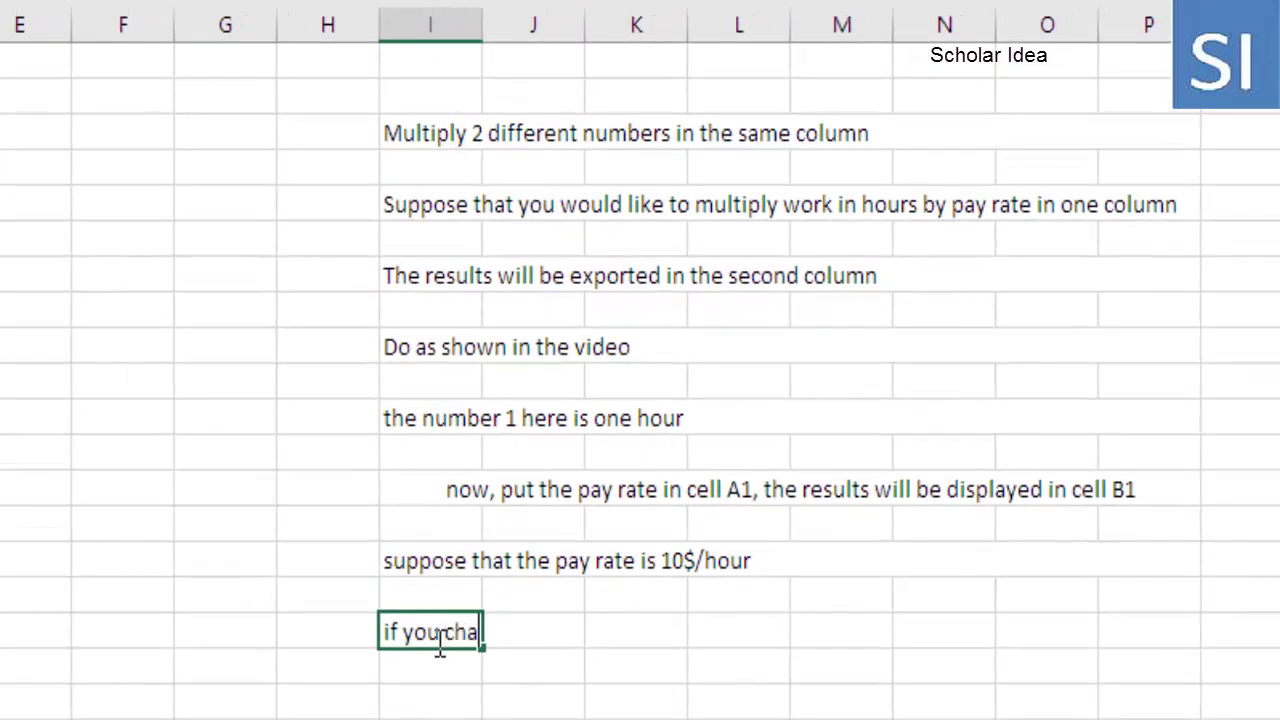
text(nged the pay rate, the res)
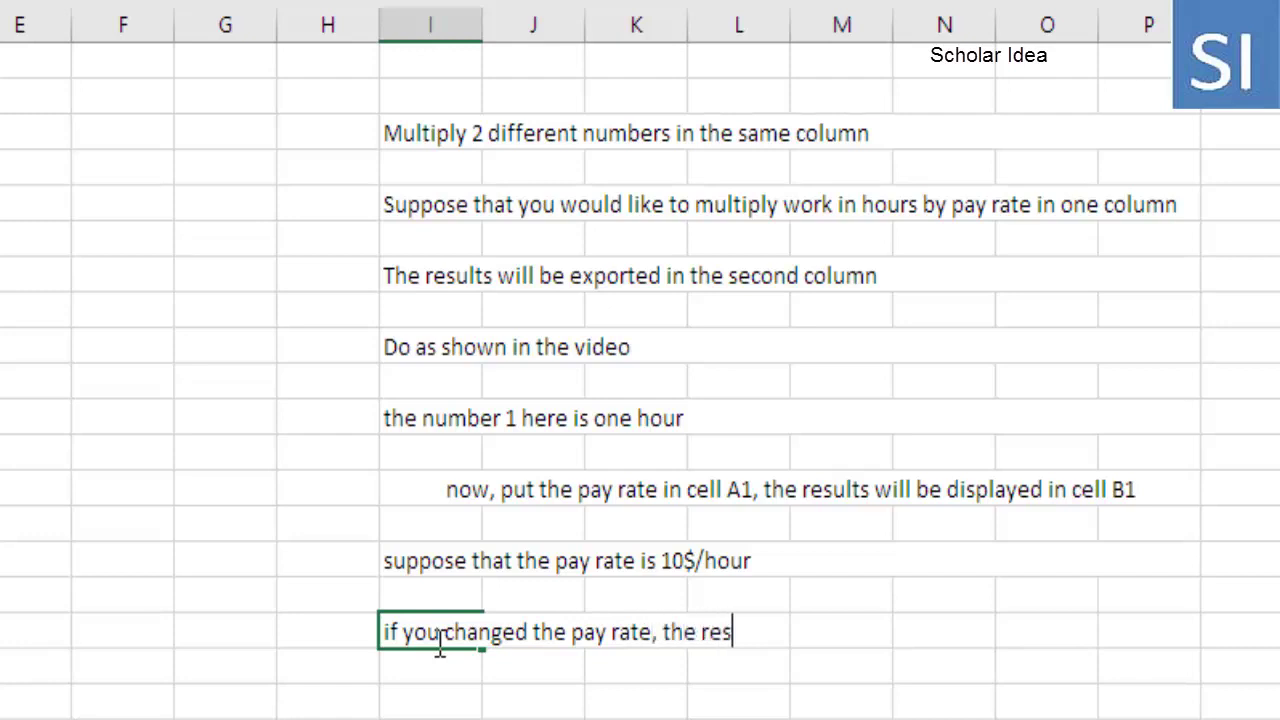
text(ults wi)
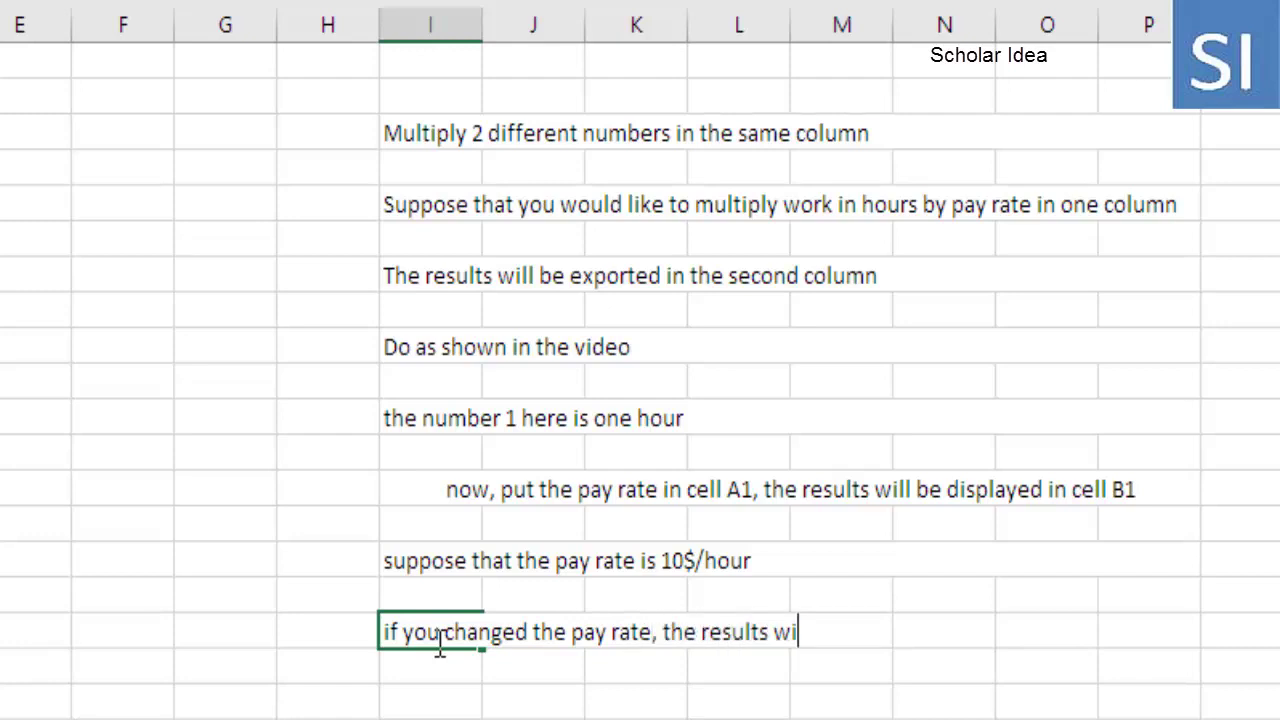
text(ll be cha)
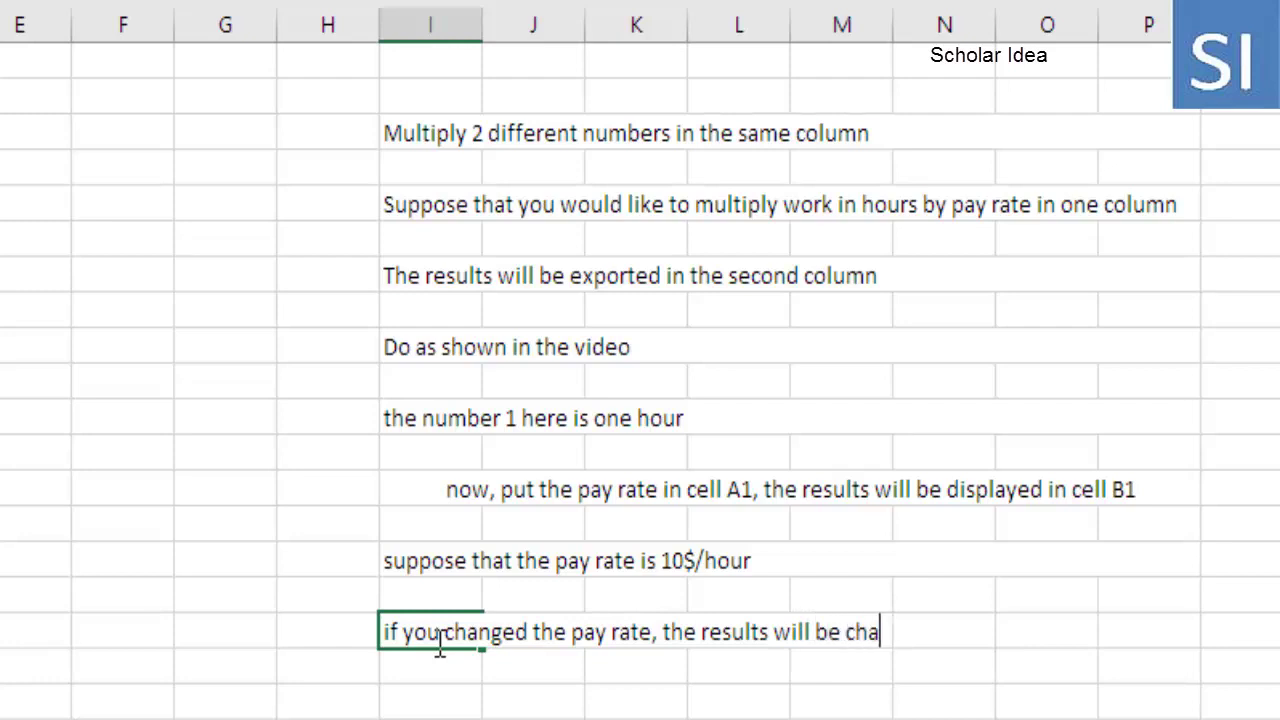
text(nged auto)
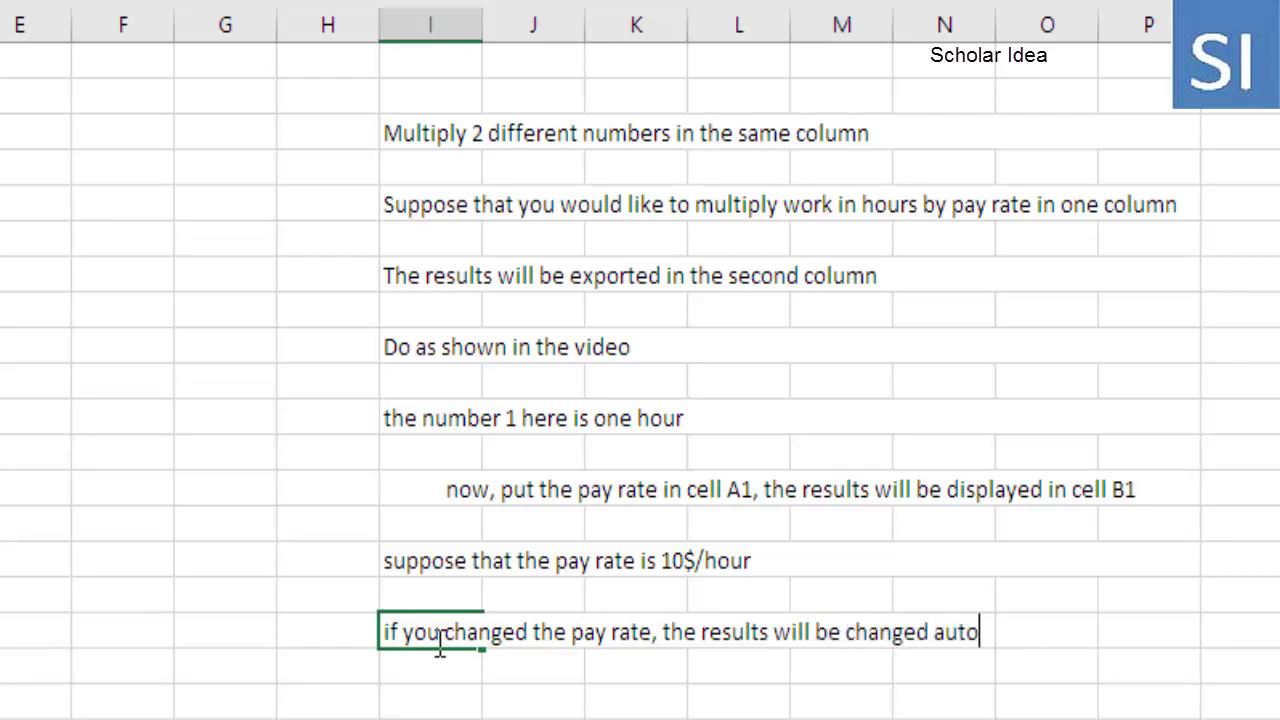
text(maticall)
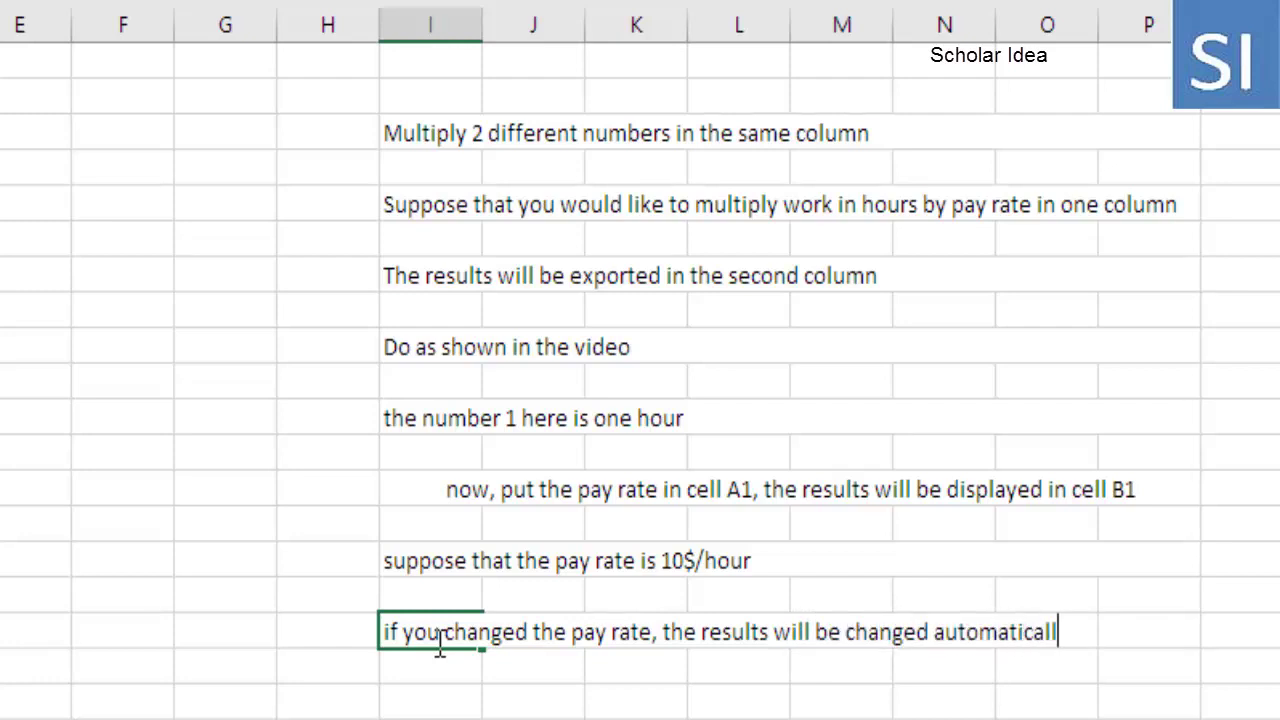
text(y)
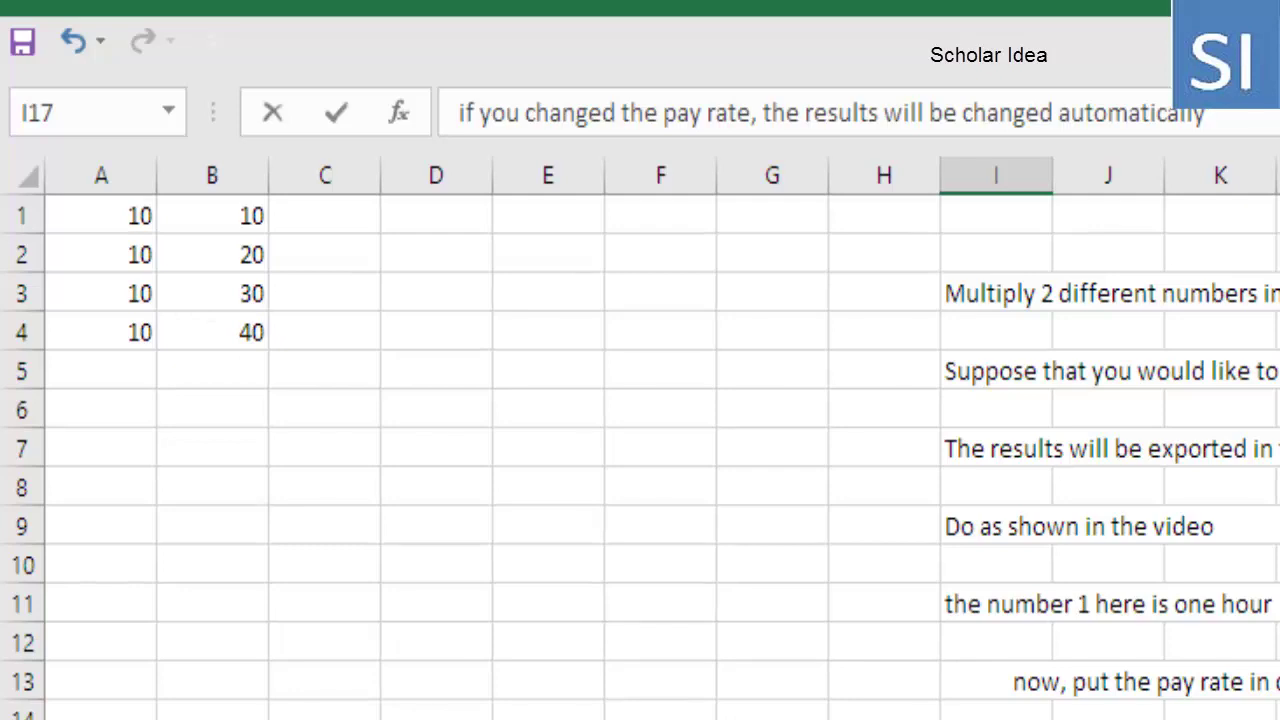
Change the pay rate in each of the cells A1 to A4 to 15
click(130, 242)
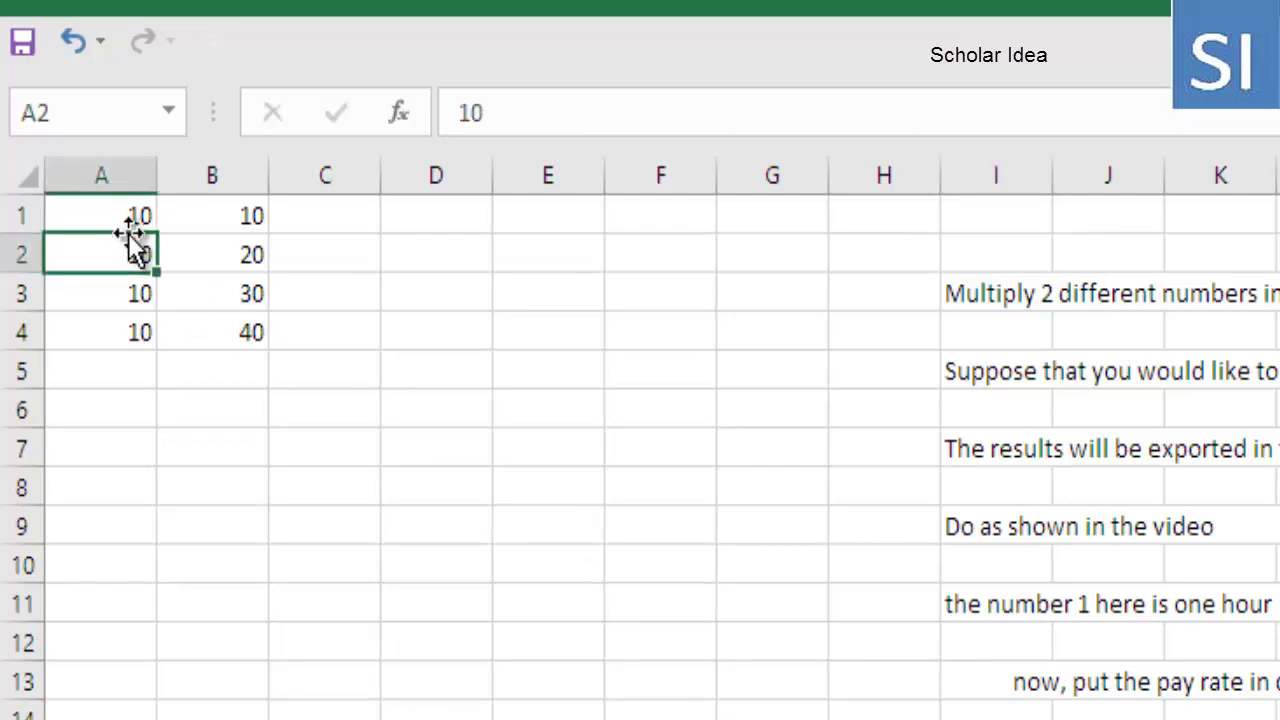
click(133, 222)
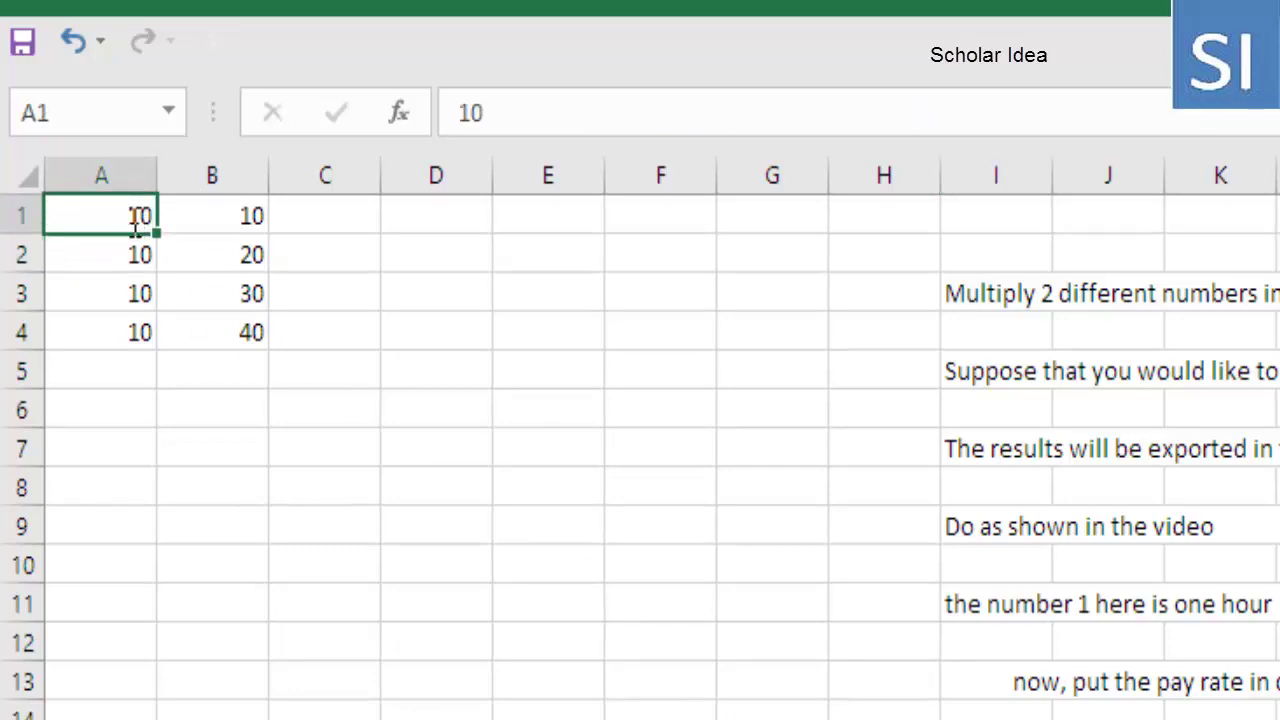
text(15)
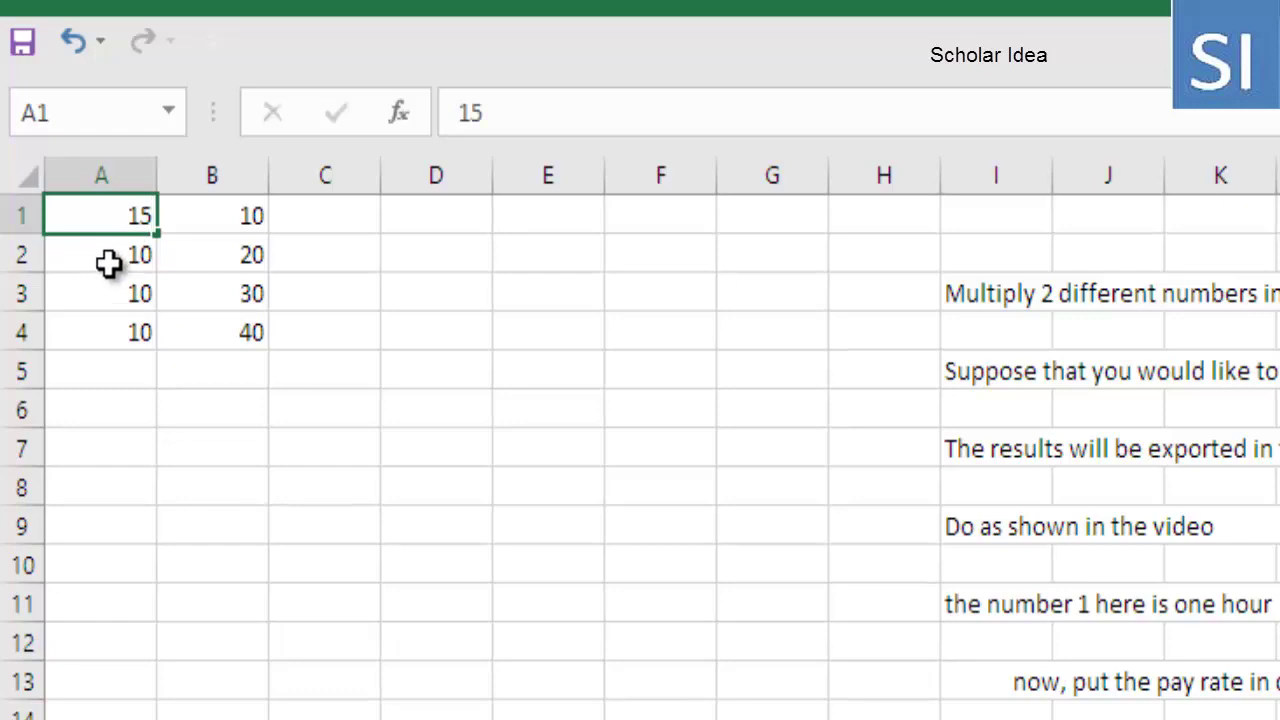
click(108, 262)
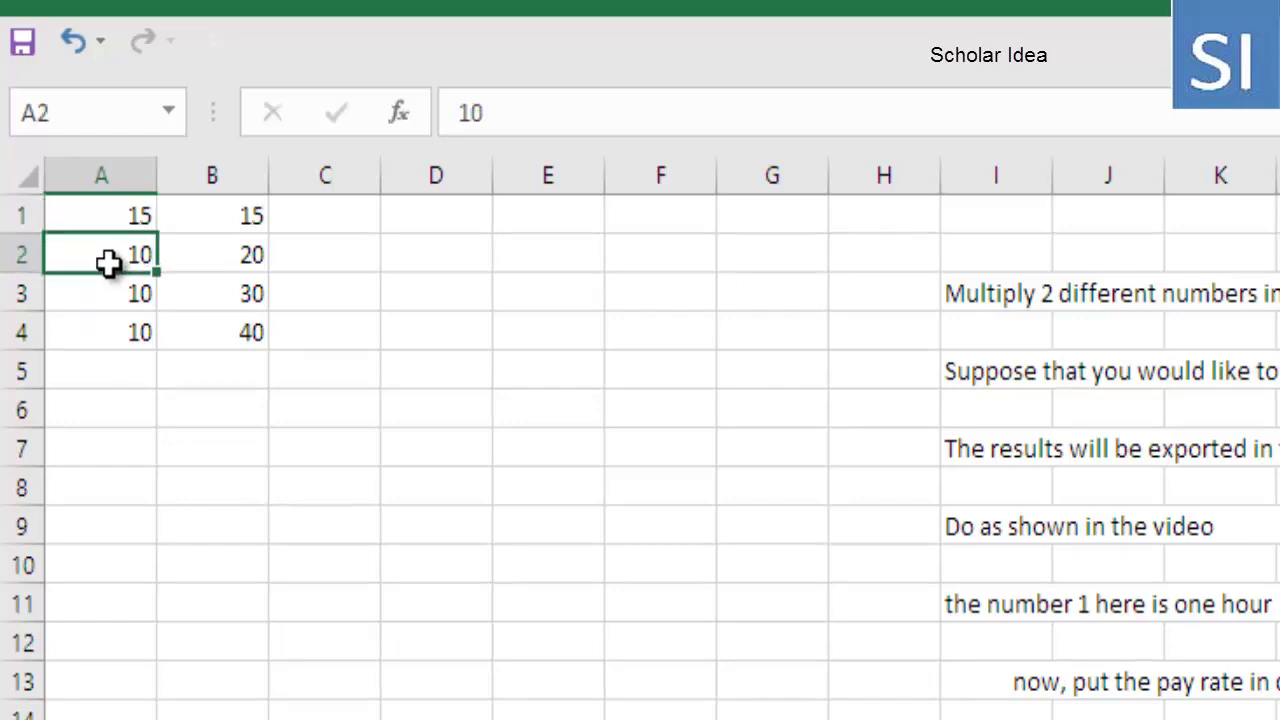
text(15)
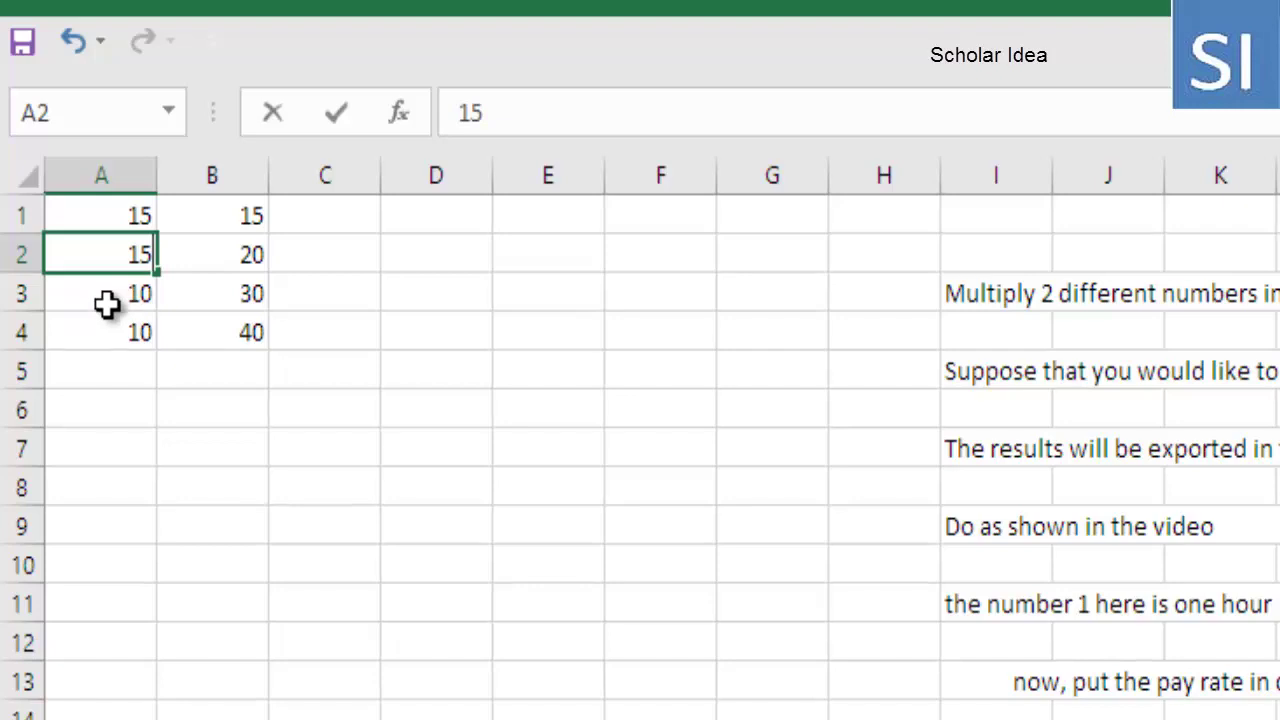
drag(106, 303, 117, 314)
click(123, 297)
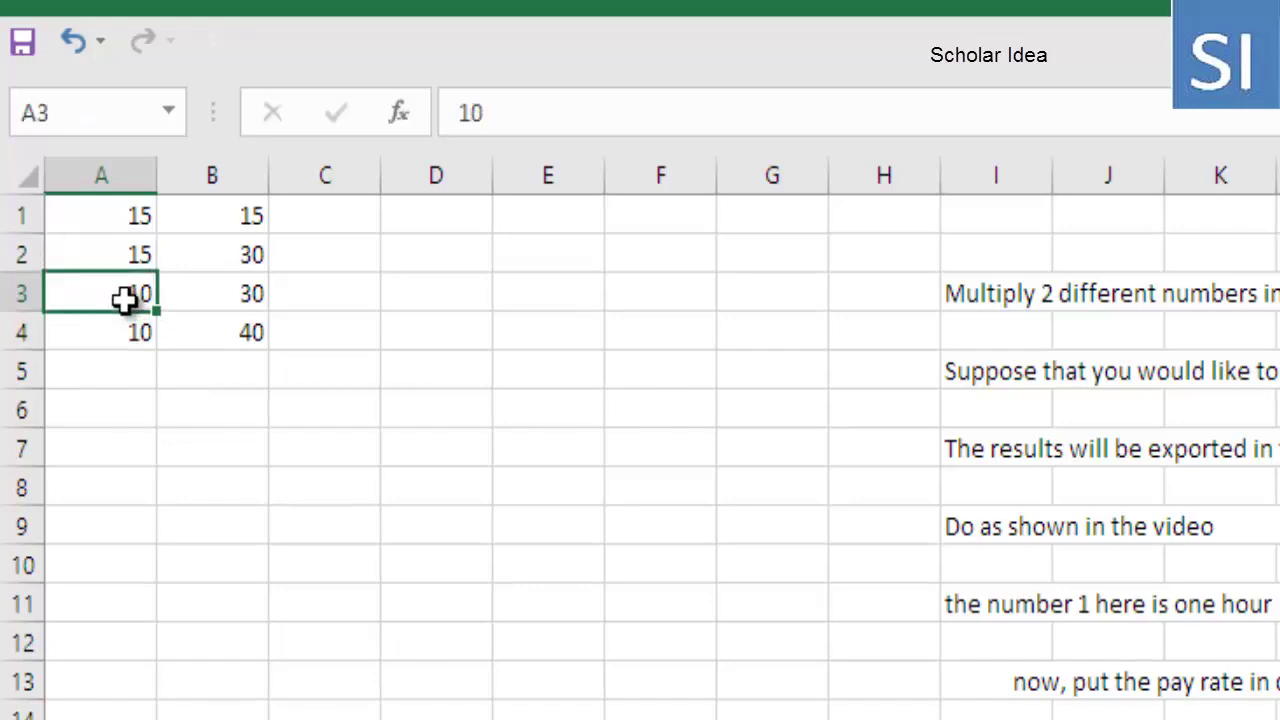
text(15)
click(117, 320)
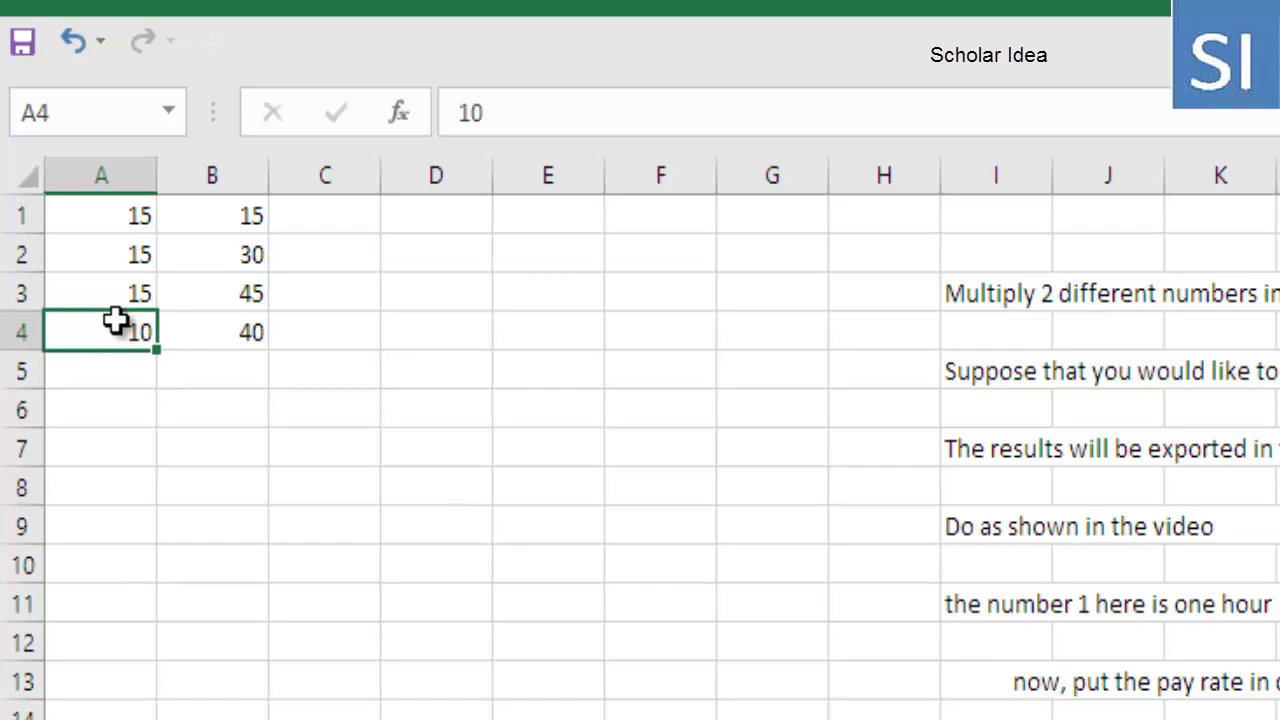
text(15)
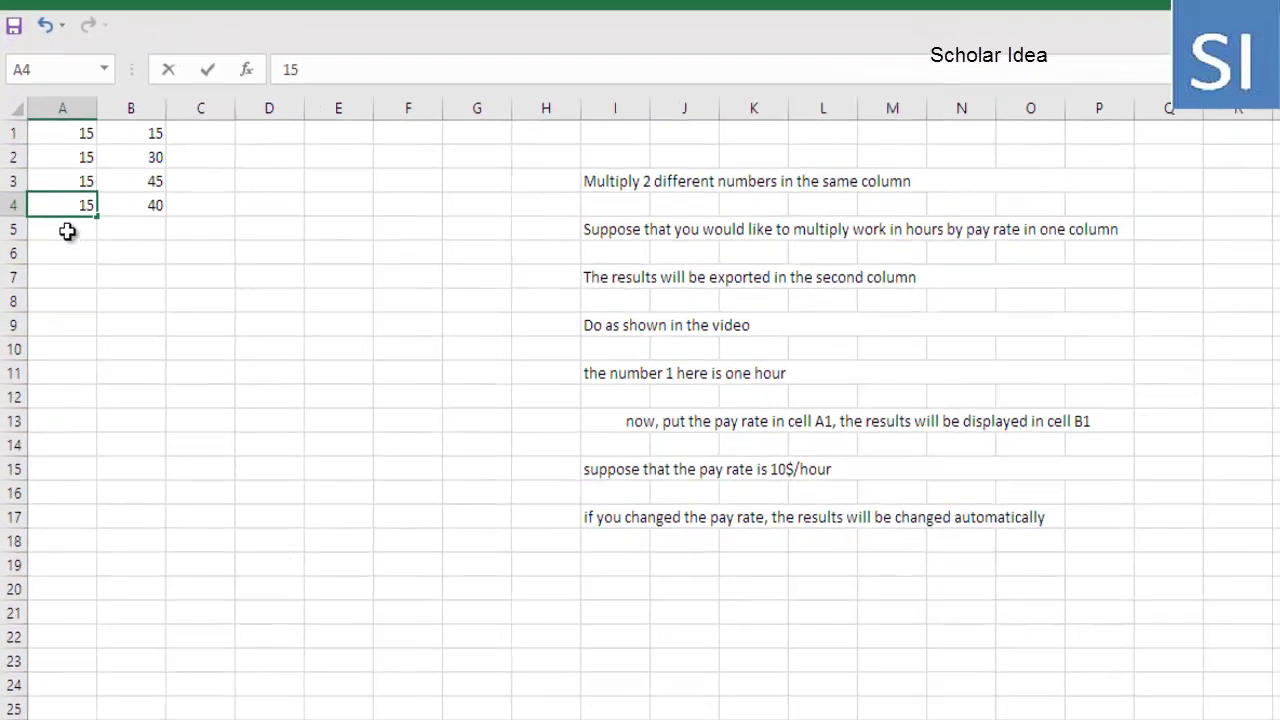
click(106, 382)
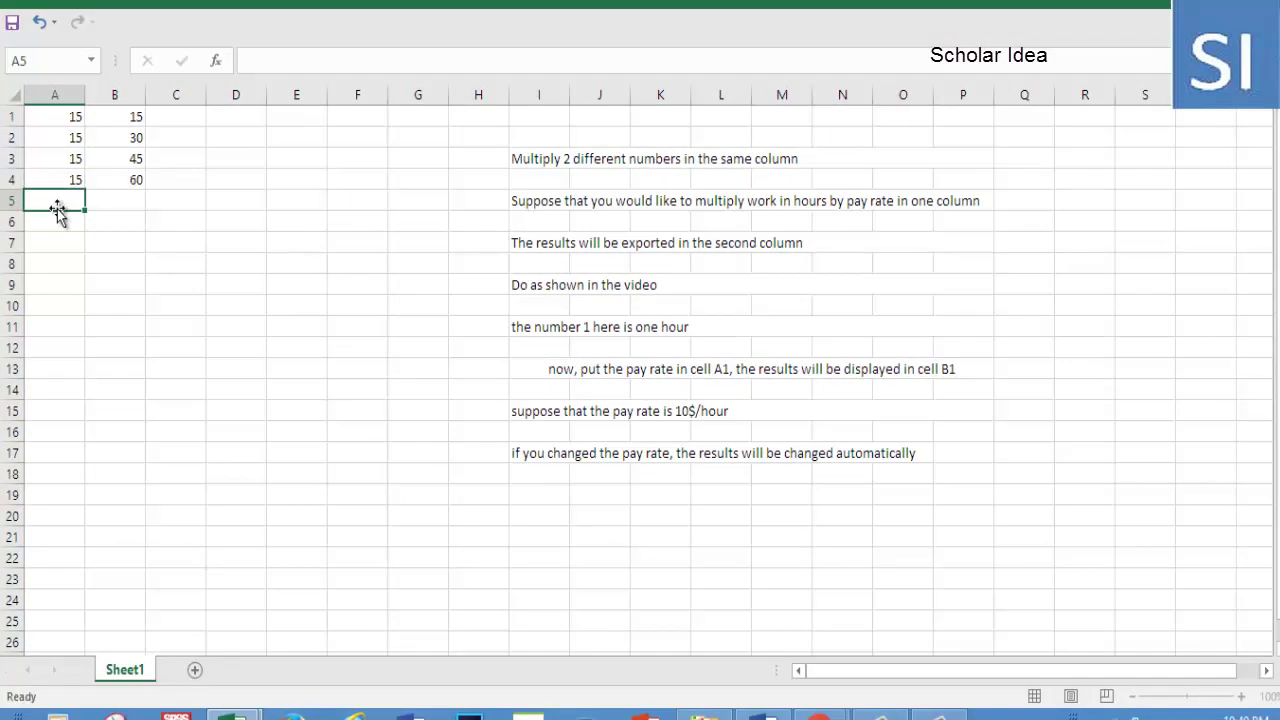